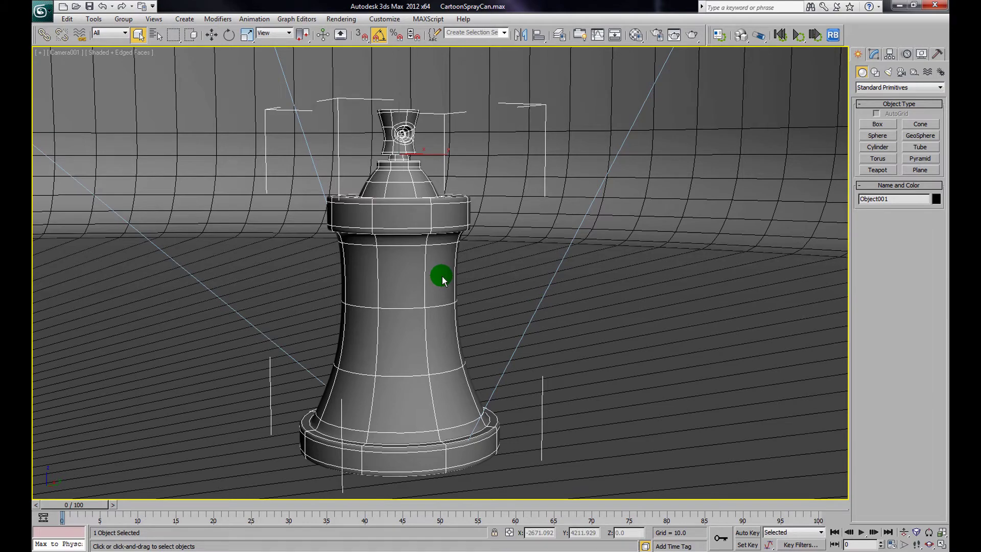
- Hide every object in the scene except the selected spray can model
scroll(442, 277, up, 2)
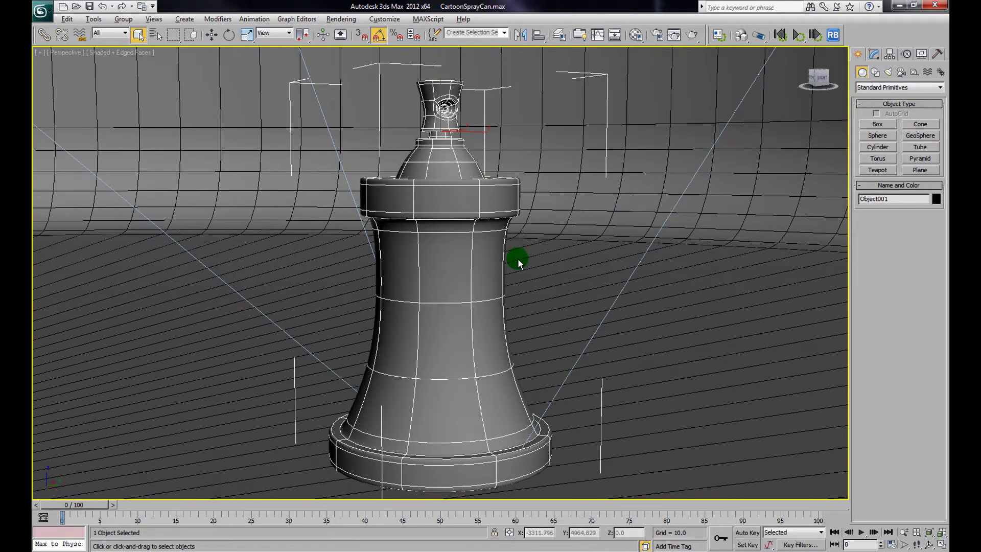
alt+middle_drag(467, 278, 536, 296)
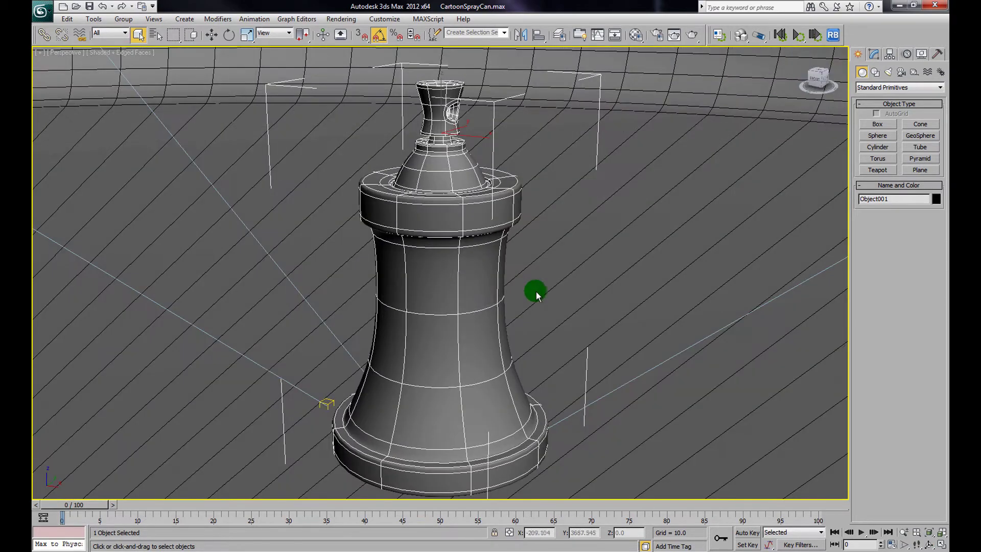
right_click(452, 286)
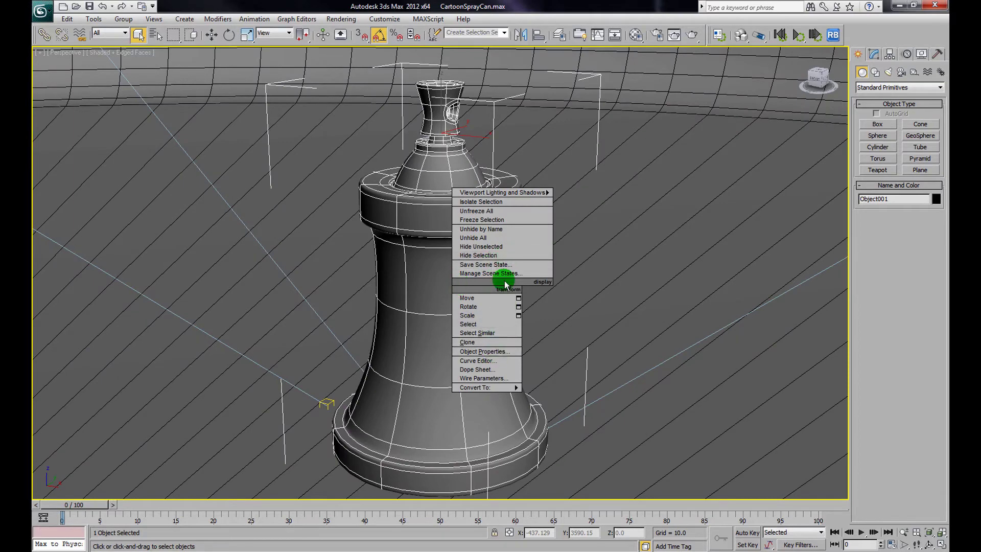
click(503, 246)
alt+middle_drag(530, 274, 571, 281)
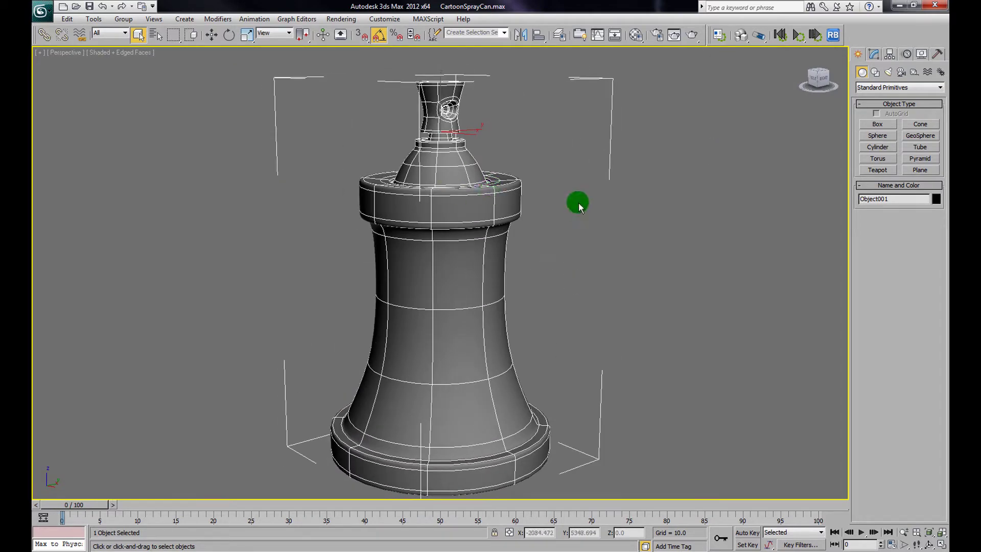
- Select the targets of mr Area Spot001, Spot002 and Spot003 from the scene list and hide them
scroll(579, 205, down, 5)
scroll(580, 209, up, 1)
alt+middle_drag(544, 239, 590, 245)
scroll(591, 245, up, 3)
alt+middle_drag(504, 304, 447, 284)
click(432, 286)
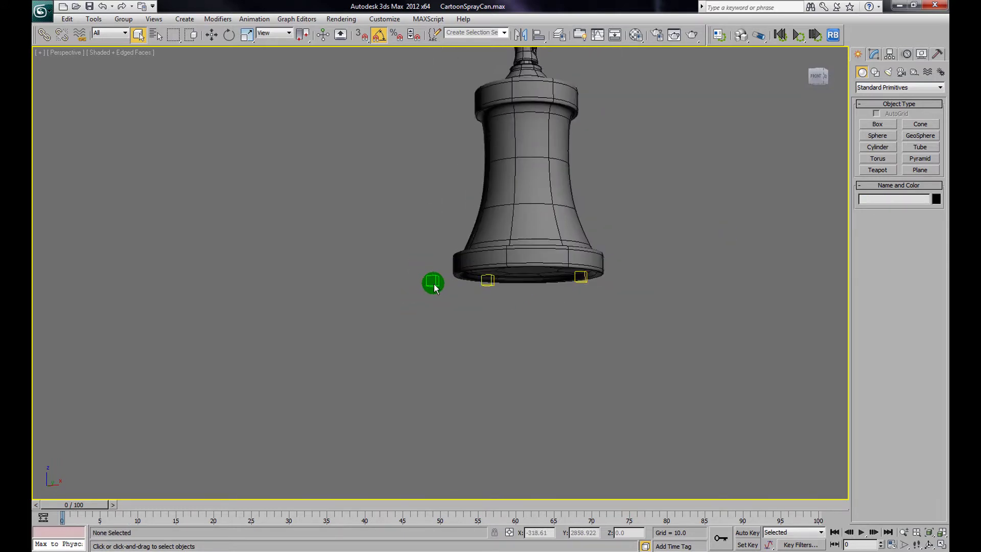
drag(405, 274, 450, 288)
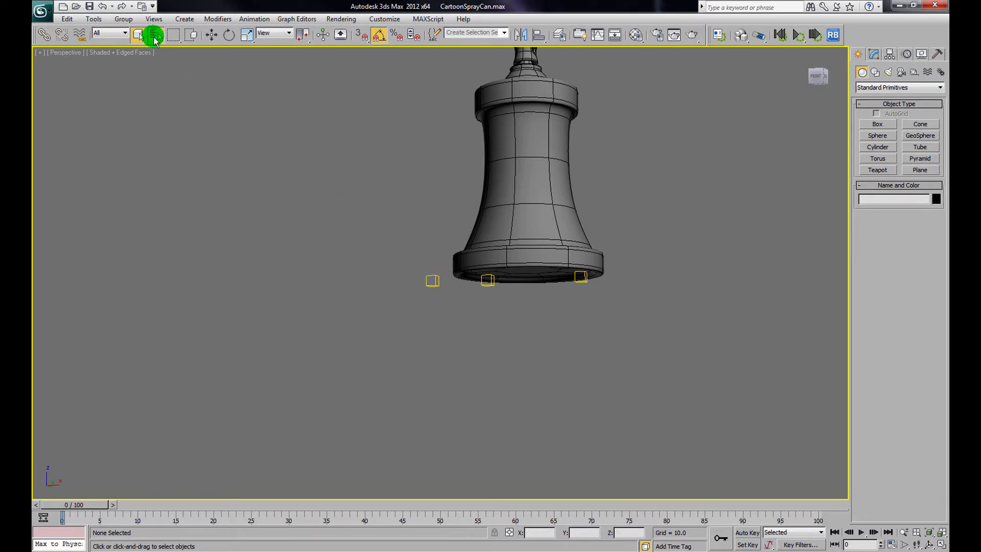
click(154, 36)
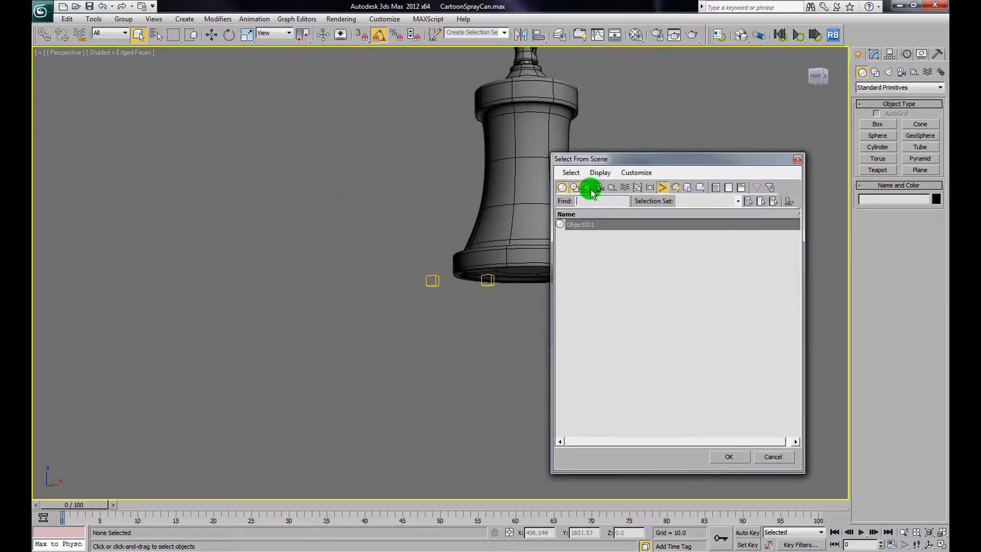
click(587, 188)
click(587, 225)
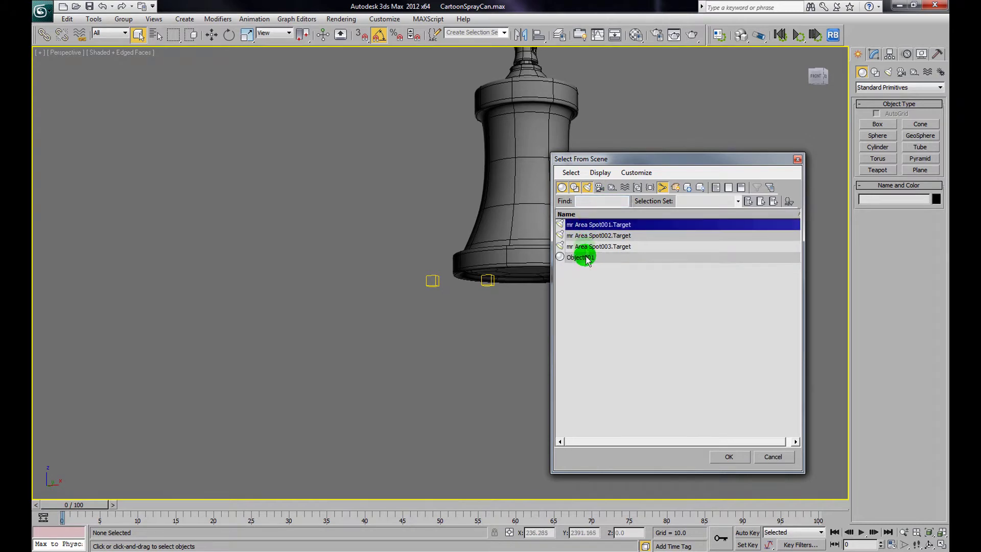
shift+click(588, 246)
click(729, 457)
right_click(616, 305)
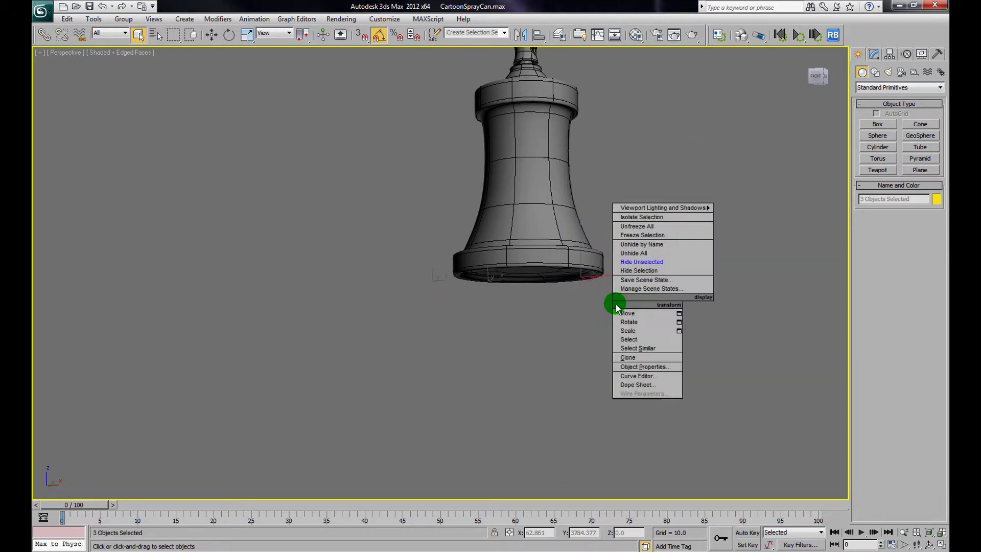
click(629, 270)
- Select the spray can, frame it in the view and disable its TurboSmooth modifier
click(535, 224)
key(z)
alt+middle_drag(535, 226, 531, 266)
click(874, 53)
click(862, 98)
- Show all four viewports framed on the can and rotate it -90 degrees about the Z axis
alt+middle_drag(697, 204, 644, 219)
key(alt+w)
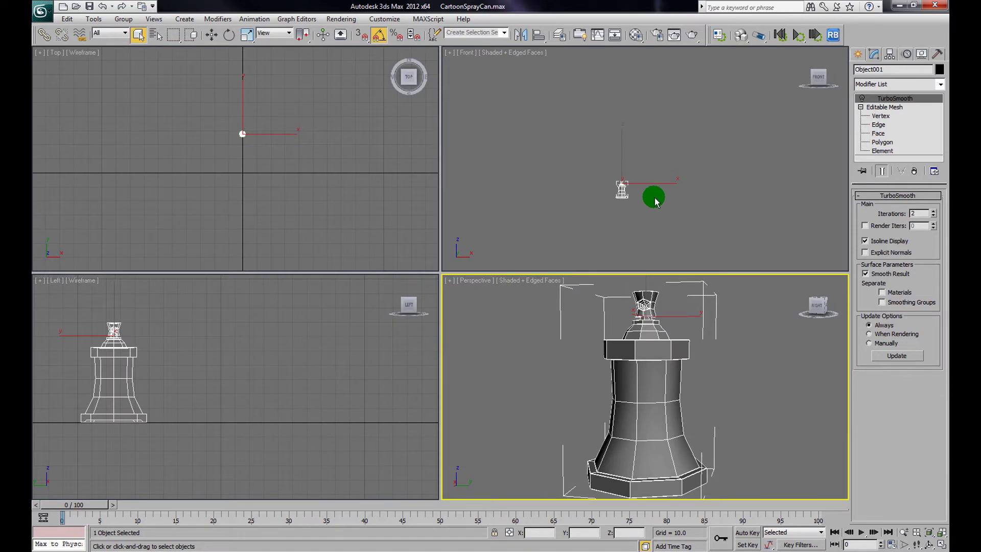
key(ctrl+shift+z)
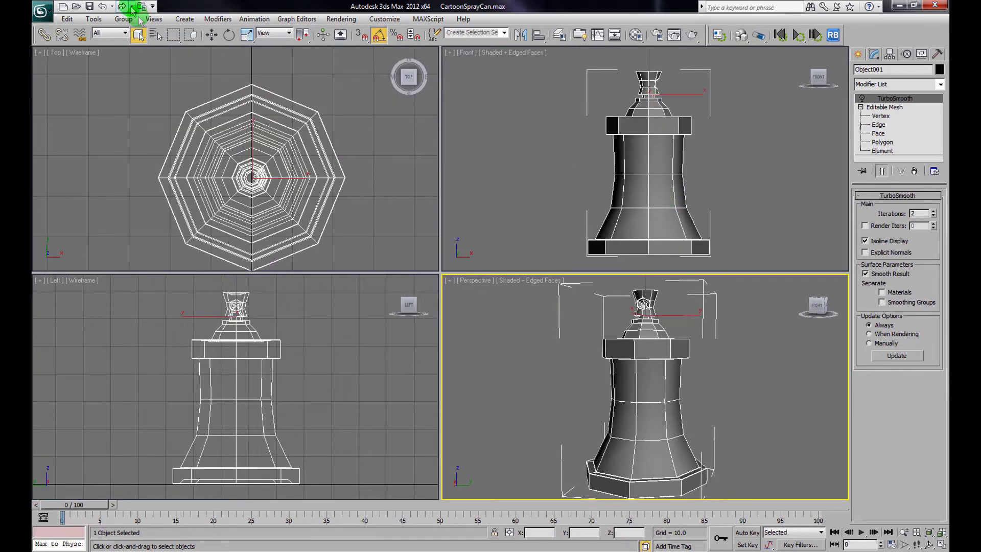
click(229, 34)
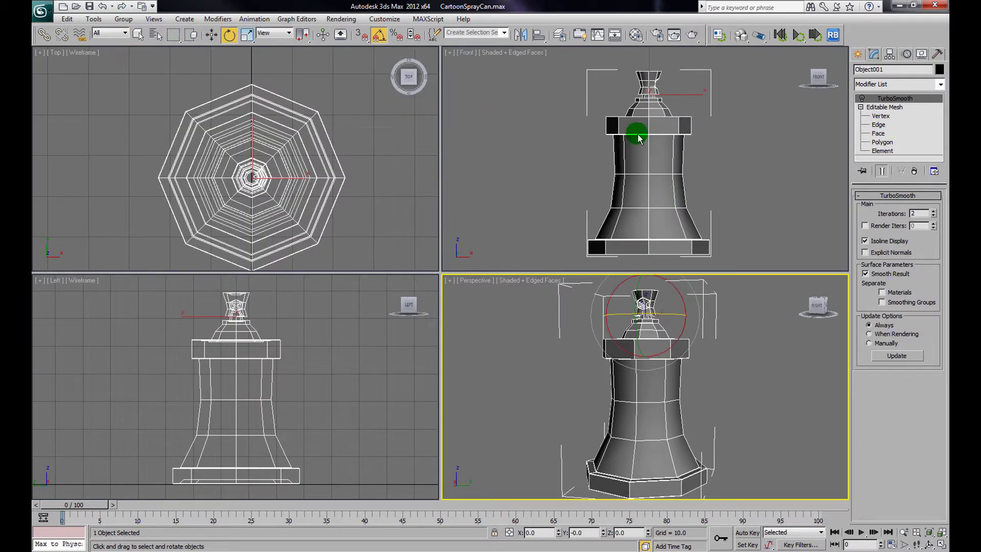
click(734, 126)
click(675, 131)
drag(664, 102, 621, 138)
alt+middle_drag(659, 352, 744, 393)
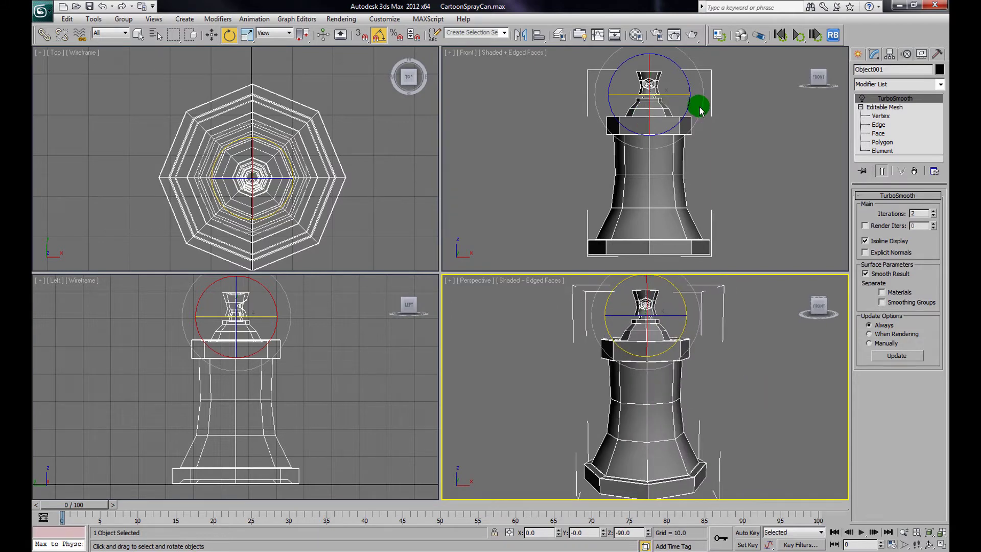
click(868, 142)
drag(739, 77, 648, 272)
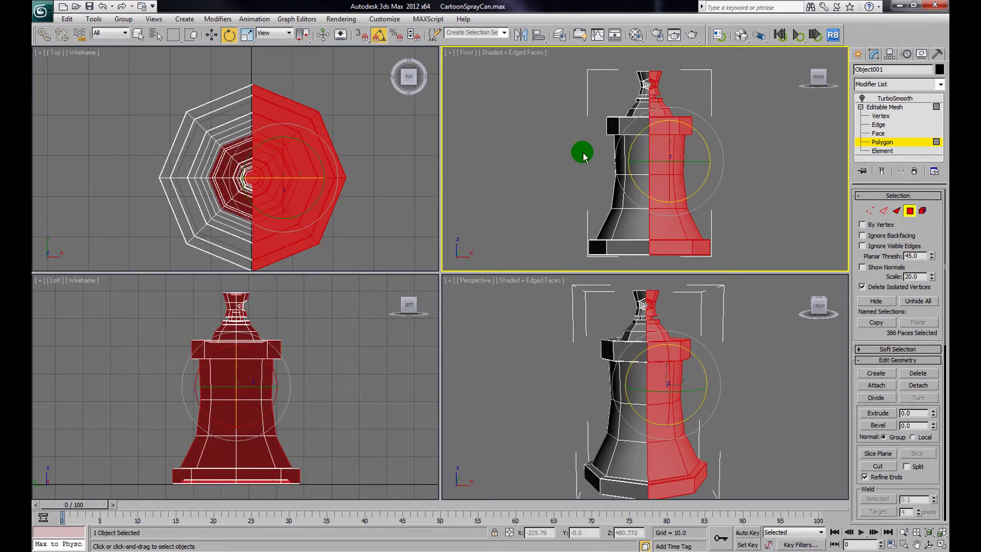
alt+middle_drag(707, 366, 725, 363)
click(738, 363)
- Maximize the perspective view, delete the can's TurboSmooth modifier and convert its mesh to an Editable Poly
key(alt+w)
alt+middle_drag(649, 354, 580, 305)
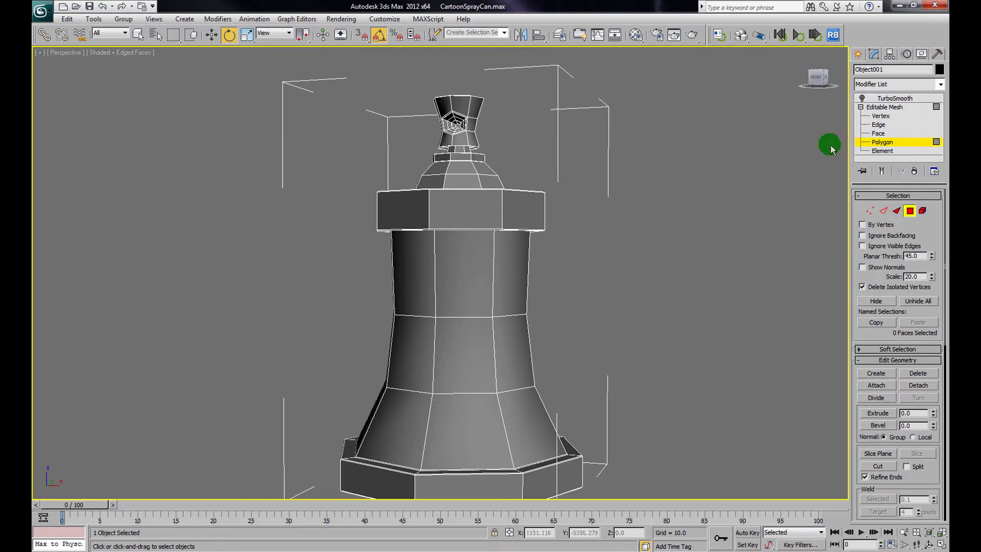
click(879, 125)
alt+middle_drag(748, 196, 734, 207)
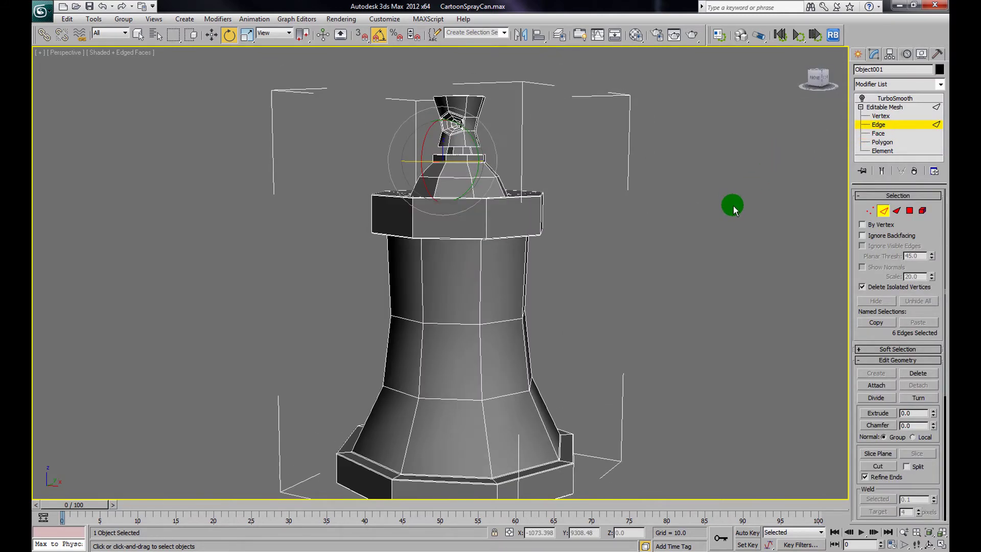
click(899, 100)
right_click(894, 102)
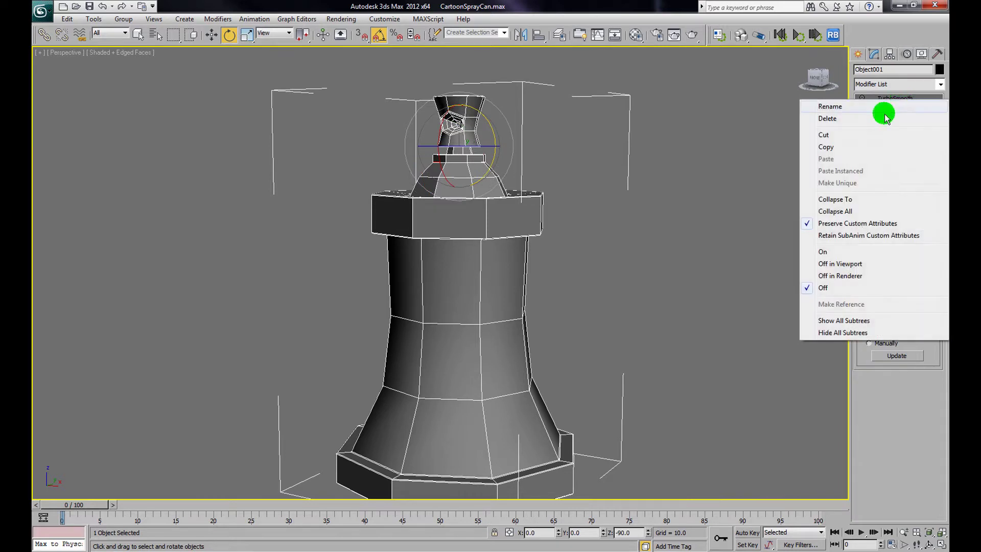
click(863, 120)
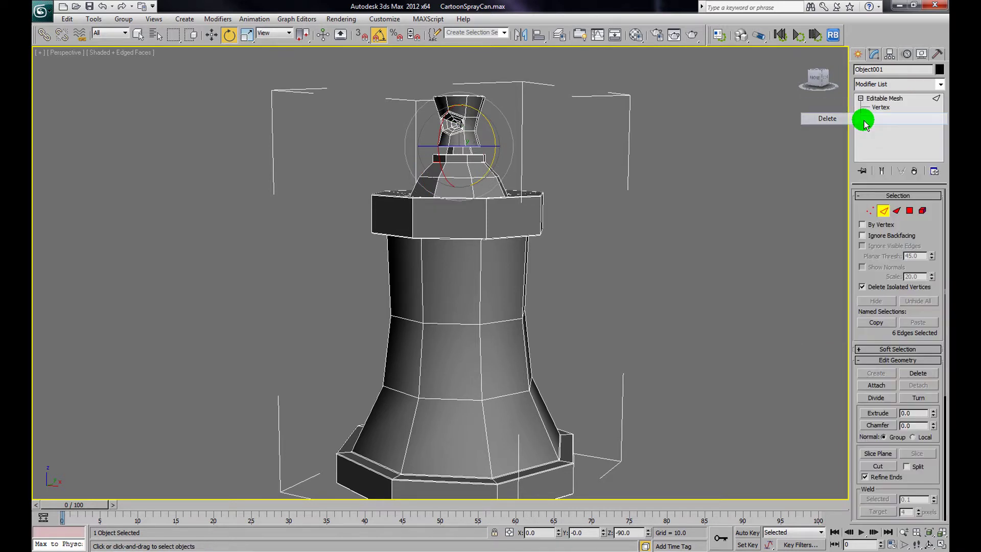
right_click(889, 101)
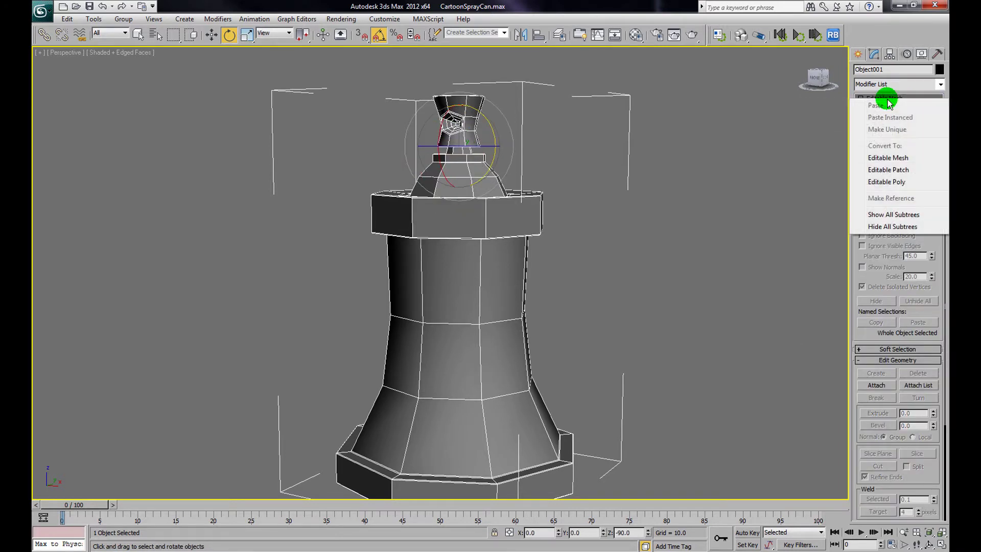
click(890, 183)
- Enter edge editing on the spray can and activate the Cut tool, dismissing the missing autoback path message
click(861, 98)
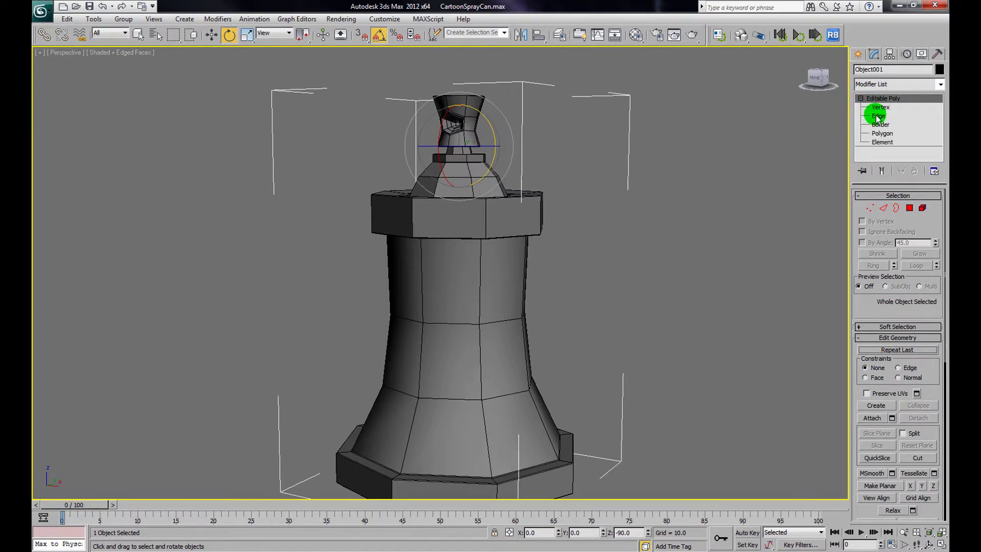
click(878, 116)
scroll(887, 314, down, 5)
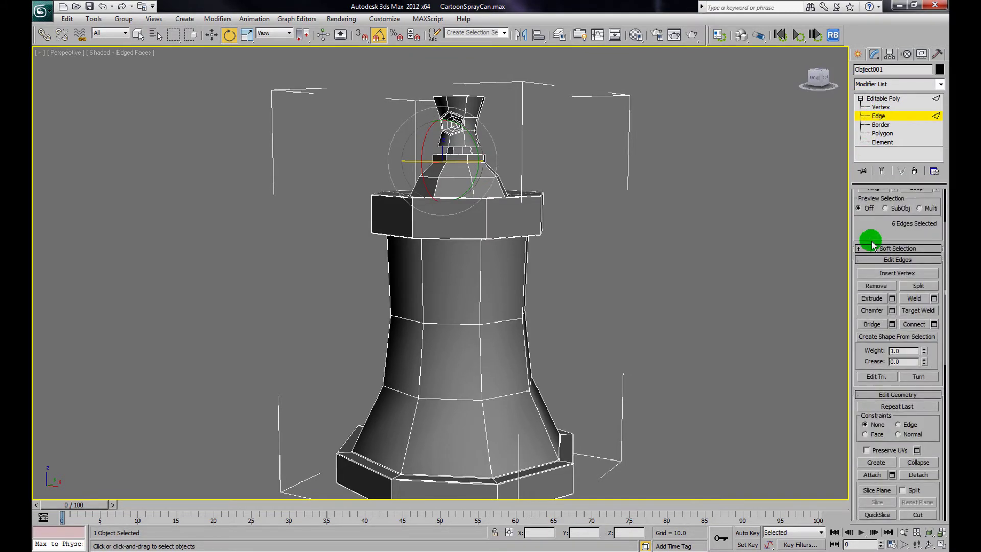
click(918, 400)
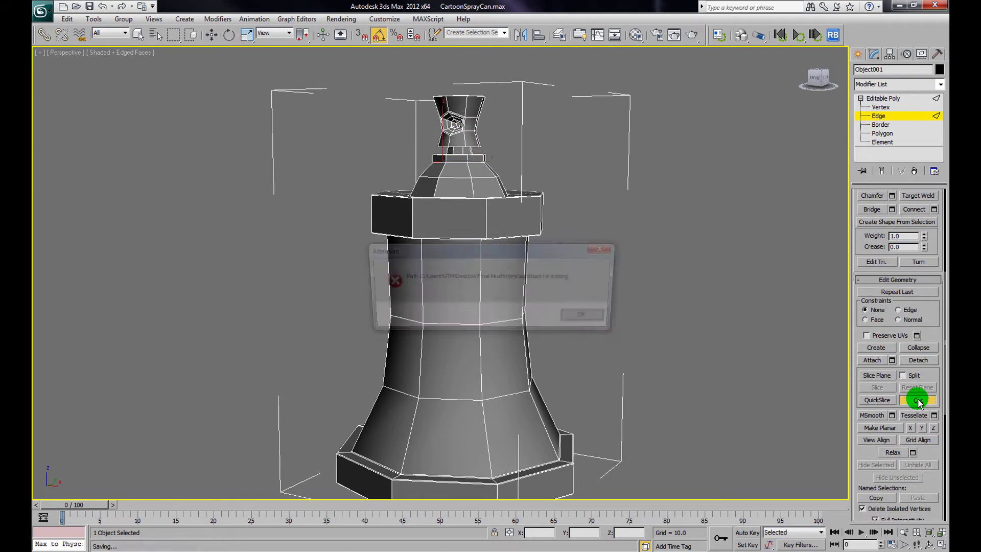
click(589, 318)
- Examine the can's upper body and collar from several sides for a place to cut
mouse_move(627, 305)
alt+middle_down()
mouse_move(574, 302)
mouse_move(633, 297)
alt+middle_up()
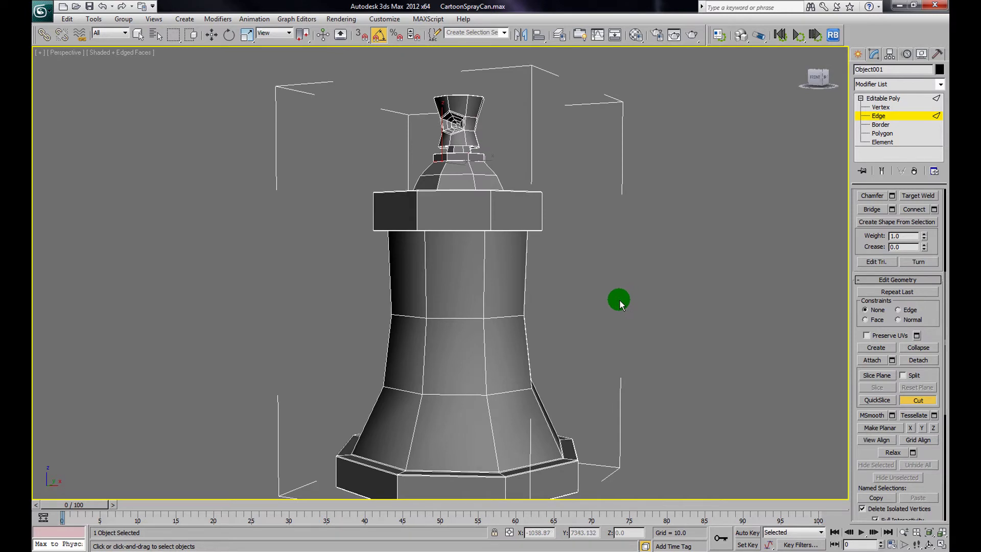
scroll(597, 287, down, 5)
scroll(594, 286, up, 10)
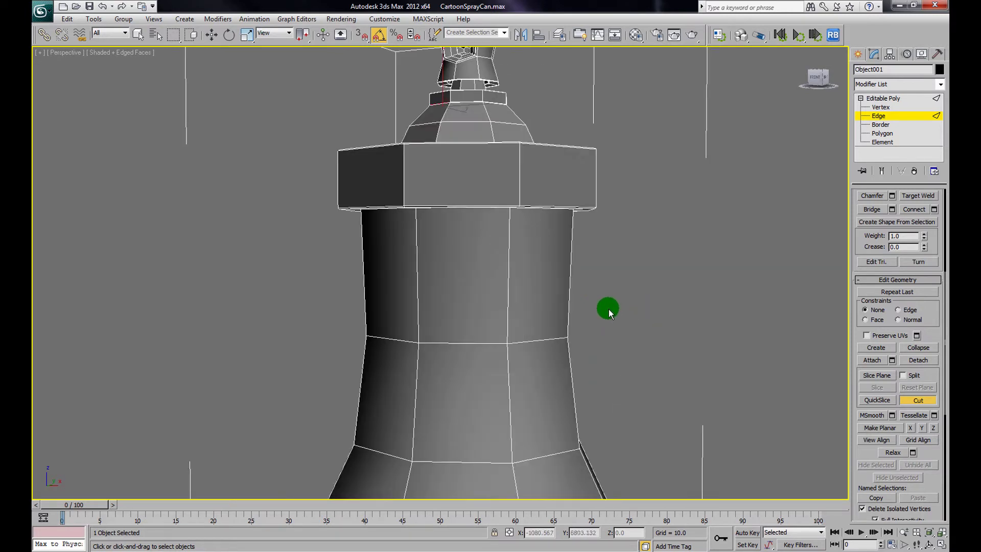
alt+middle_drag(634, 304, 617, 302)
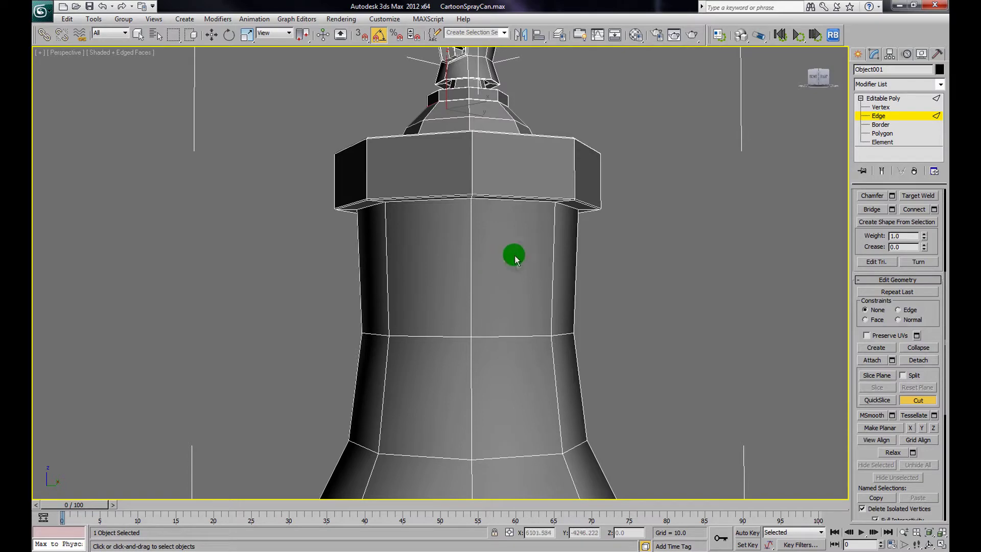
mouse_move(506, 261)
alt+middle_down()
mouse_move(535, 265)
mouse_move(526, 267)
mouse_move(537, 258)
alt+middle_up()
scroll(537, 261, down, 2)
scroll(537, 276, up, 5)
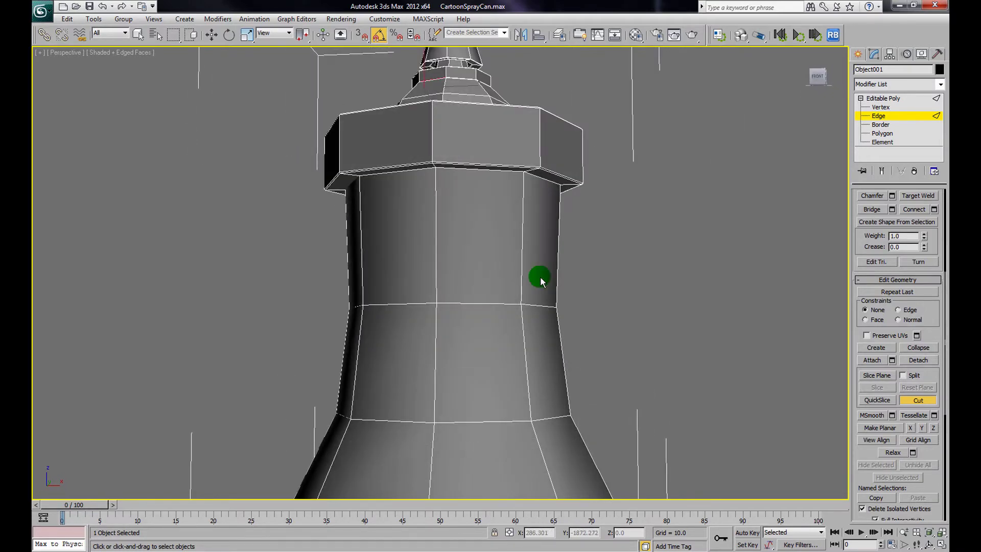
scroll(543, 286, down, 3)
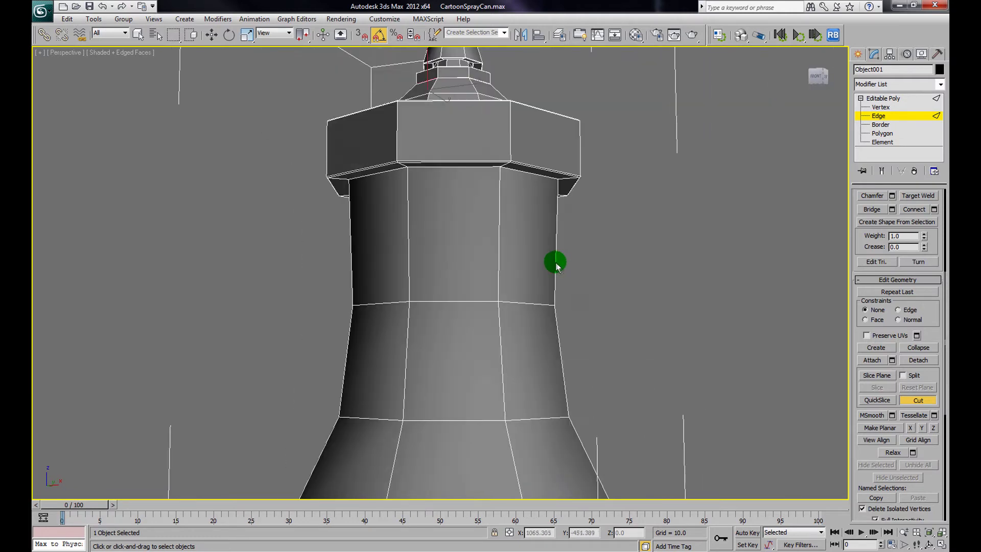
mouse_move(556, 261)
alt+middle_down()
mouse_move(572, 276)
mouse_move(554, 269)
mouse_move(566, 231)
mouse_move(555, 260)
alt+middle_up()
scroll(545, 256, up, 3)
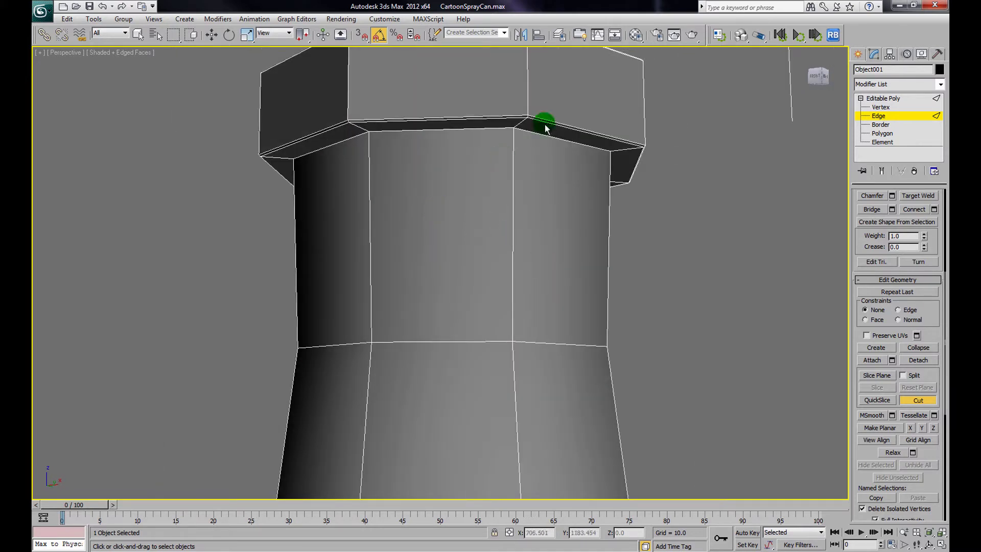
- Cut a closed, irregular seven-point outline across two adjacent faces of the can's upper body, just below the collar
alt+middle_drag(520, 205, 512, 221)
click(400, 261)
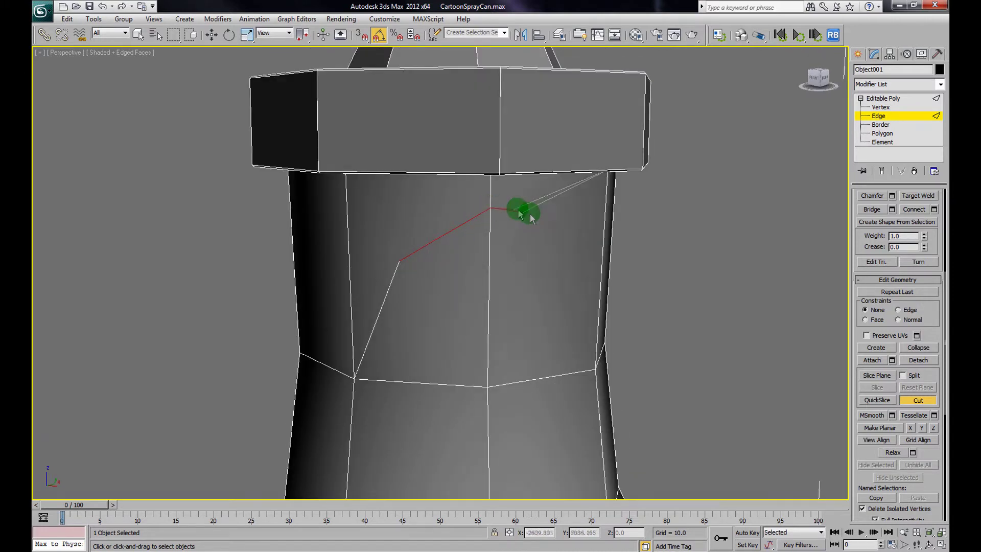
click(585, 219)
click(587, 306)
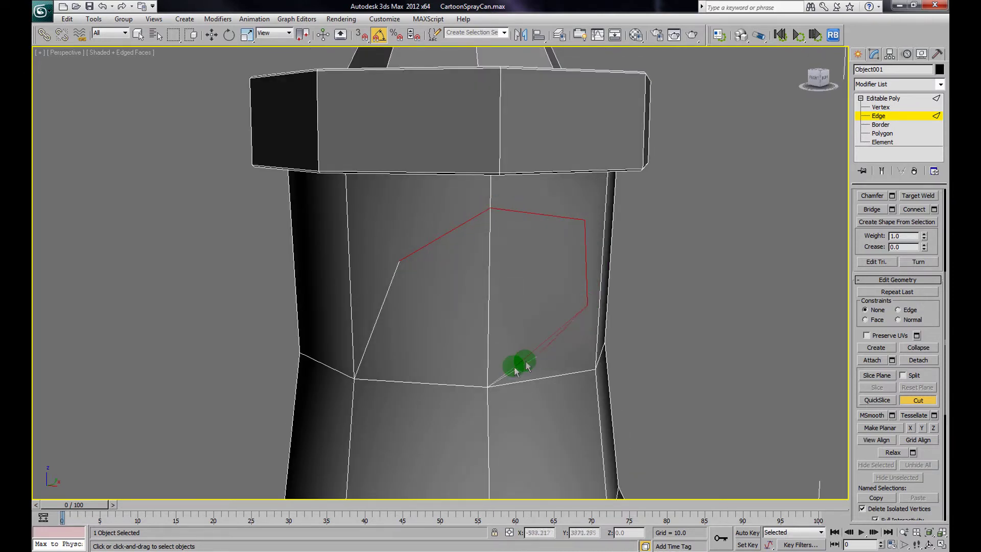
click(487, 372)
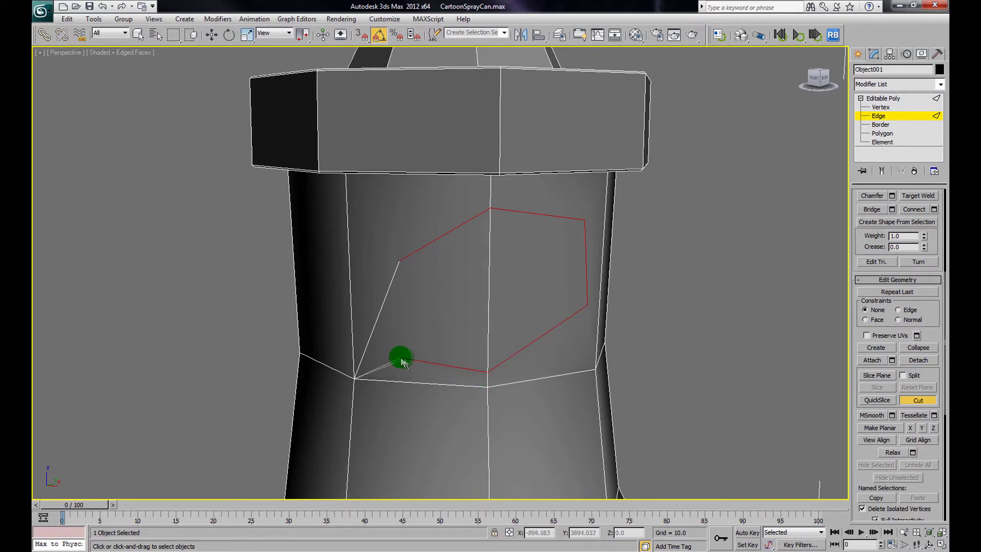
click(395, 353)
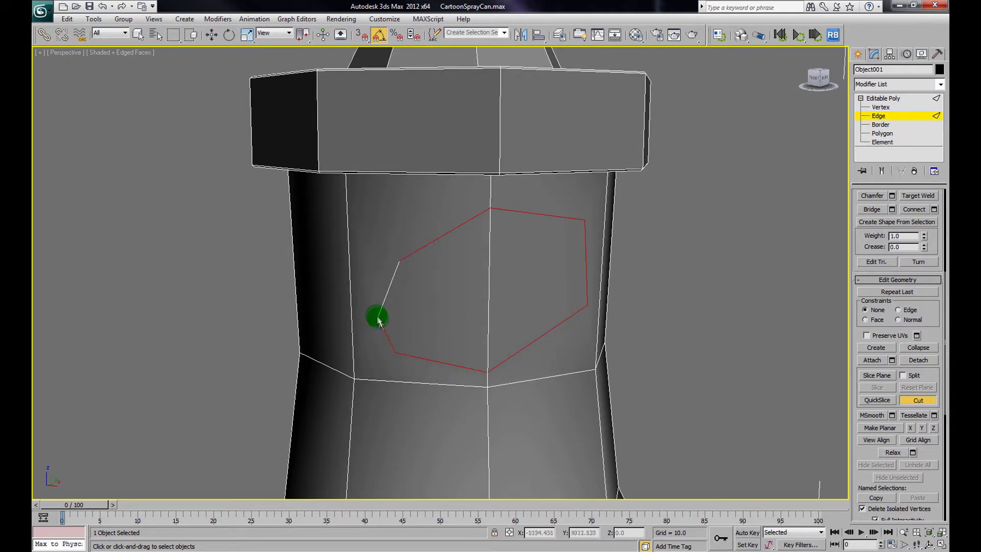
click(375, 312)
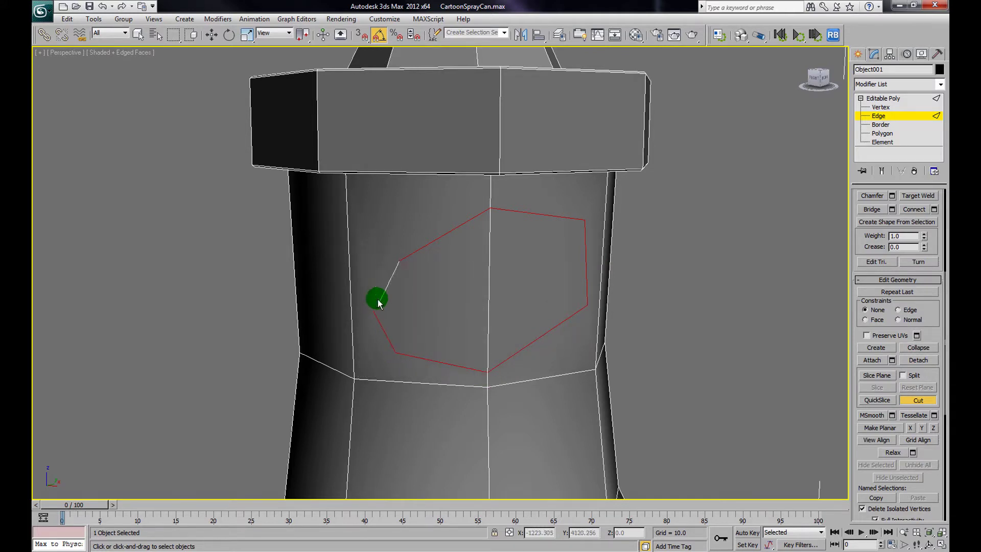
right_click(401, 261)
- Cut an irregular seven-point open outline through the can's middle and lower body, starting and ending on the same vertical edge
alt+middle_drag(449, 280, 395, 339)
scroll(485, 286, down, 3)
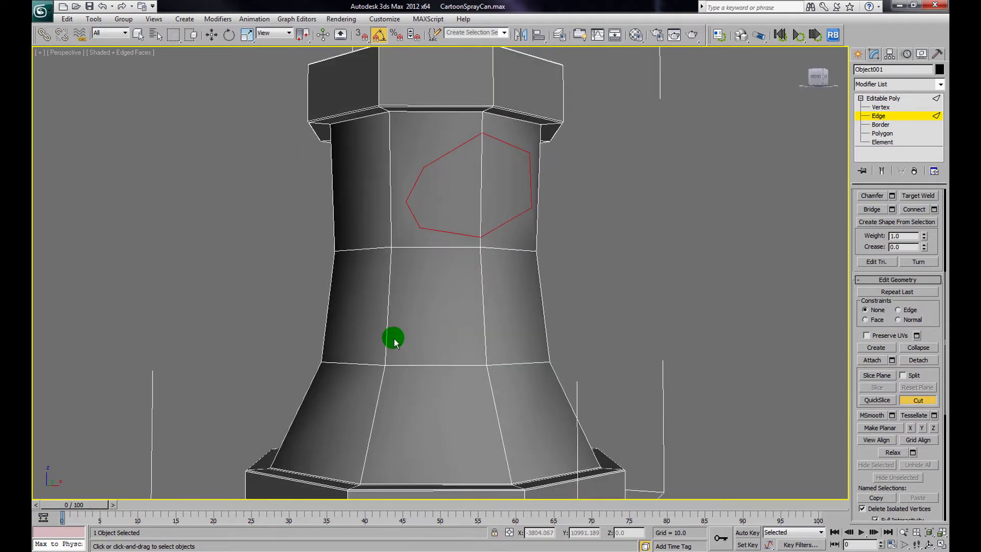
click(387, 337)
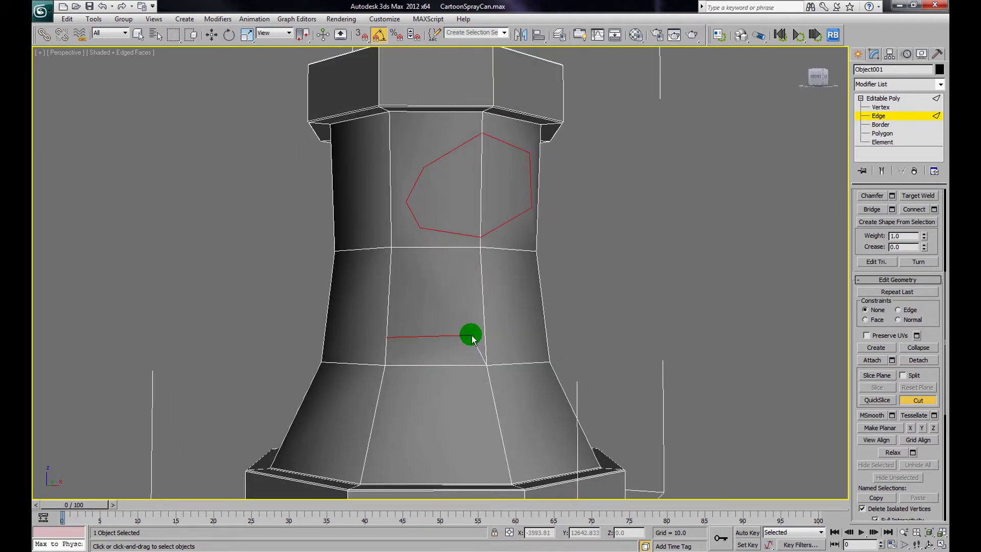
click(486, 335)
click(528, 301)
click(538, 363)
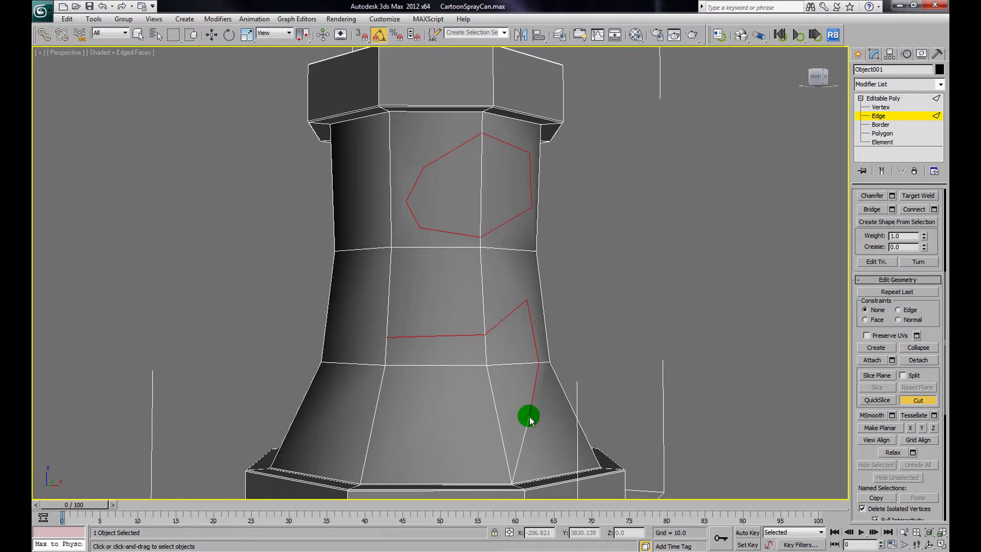
click(504, 450)
click(371, 451)
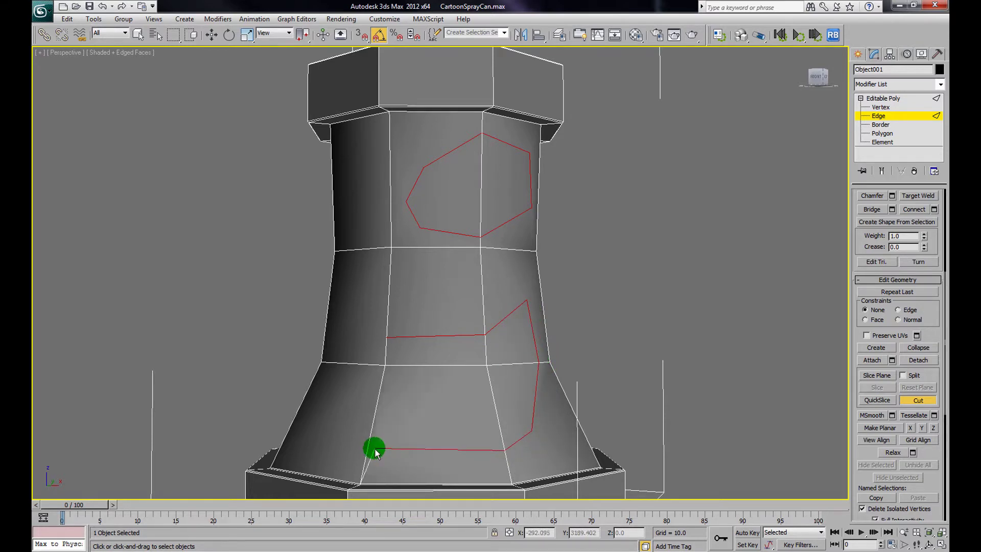
alt+middle_drag(450, 422, 462, 316)
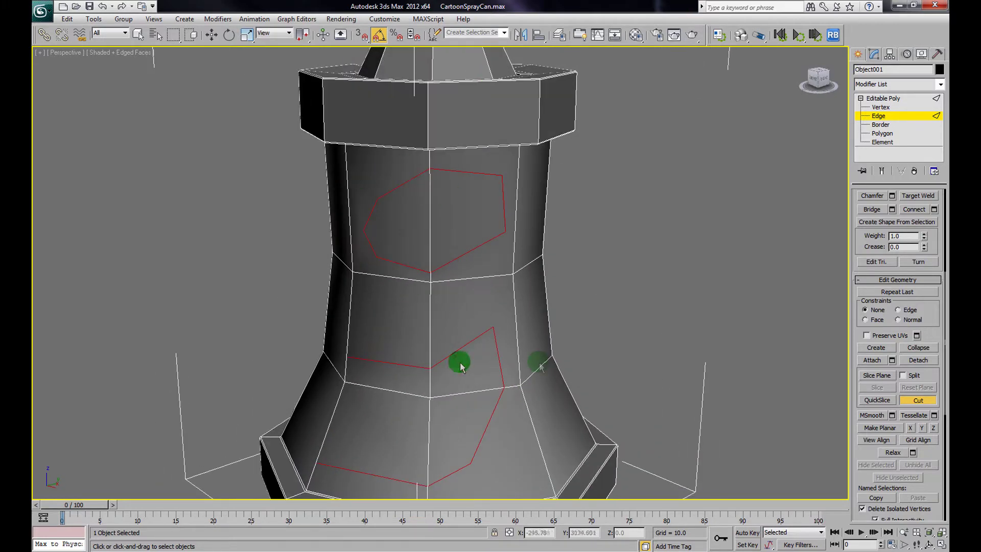
alt+middle_drag(539, 360, 532, 349)
- Select the polygons enclosed by the upper and lower cut outlines and delete them to open two holes in the body
click(884, 133)
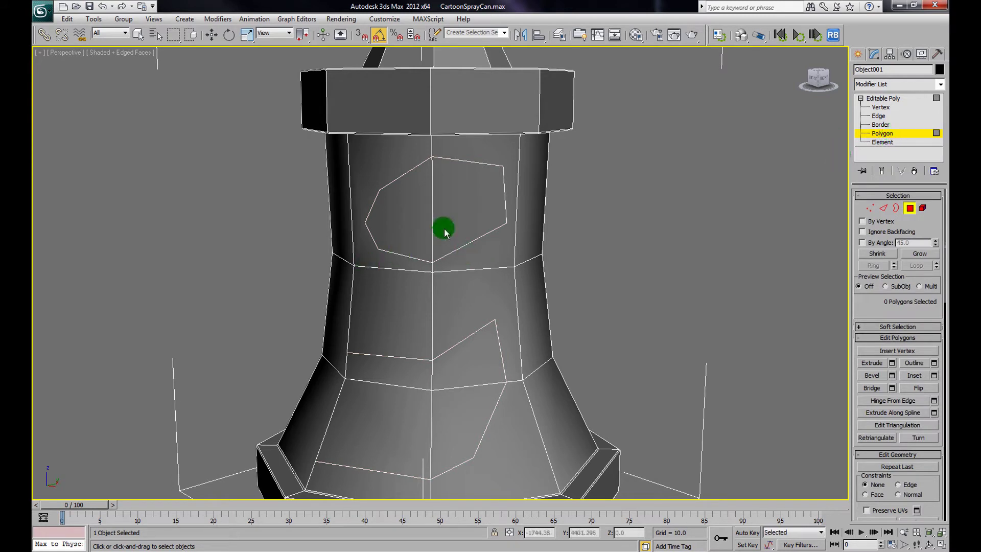
click(209, 39)
click(464, 215)
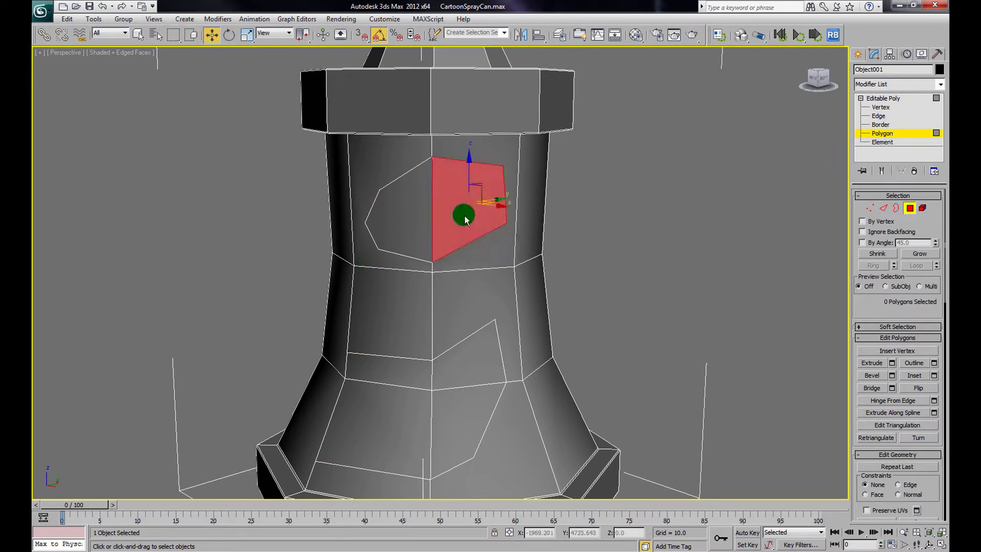
ctrl+click(428, 225)
ctrl+click(460, 366)
ctrl+click(459, 416)
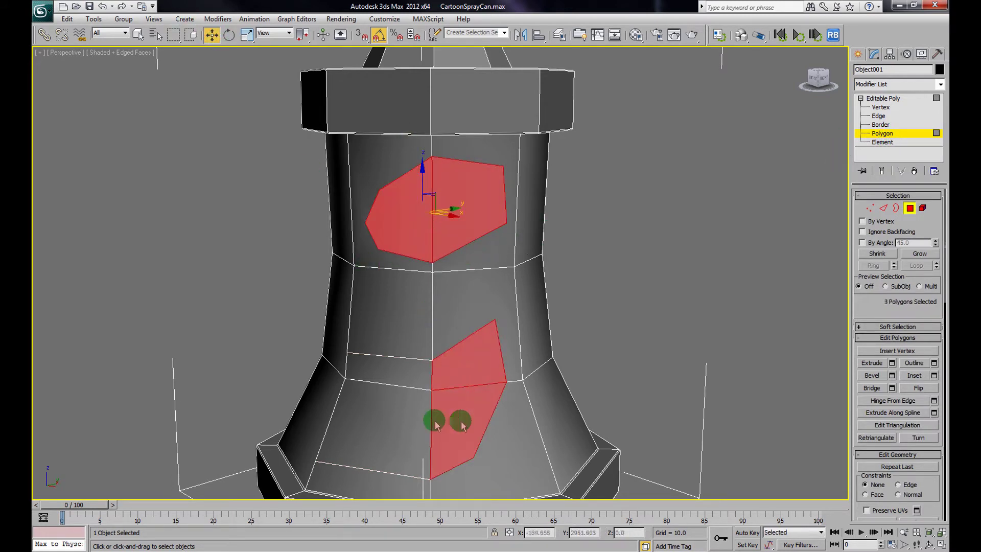
ctrl+click(400, 391)
key(Delete)
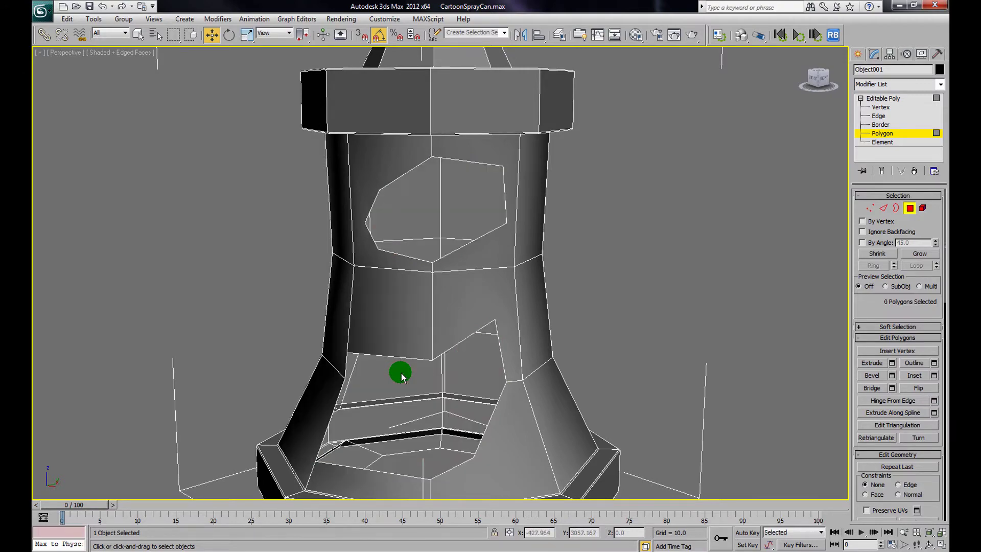
- Examine the upper hole's corner vertices and the surrounding topology from several angles in vertex editing
alt+middle_drag(401, 375, 569, 331)
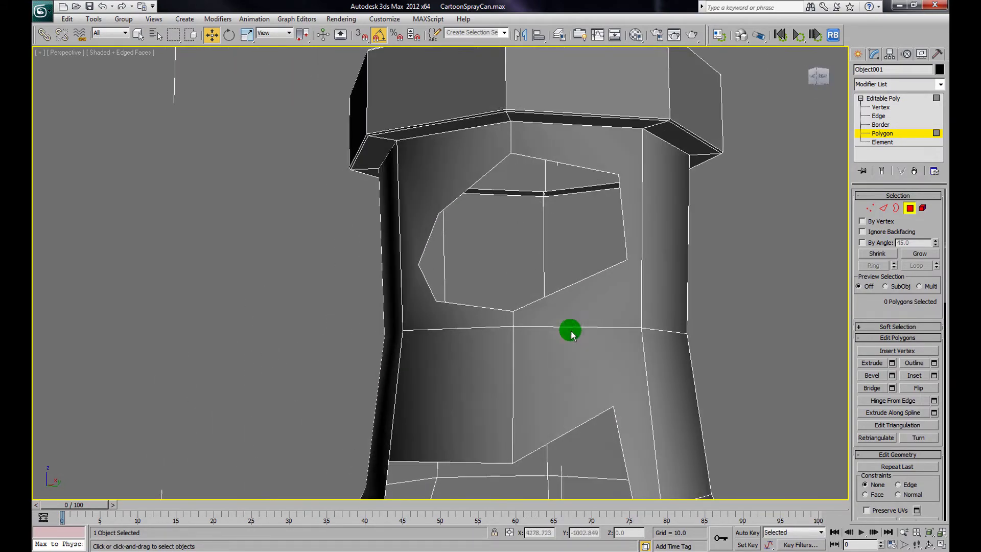
click(883, 107)
alt+middle_drag(727, 149, 542, 228)
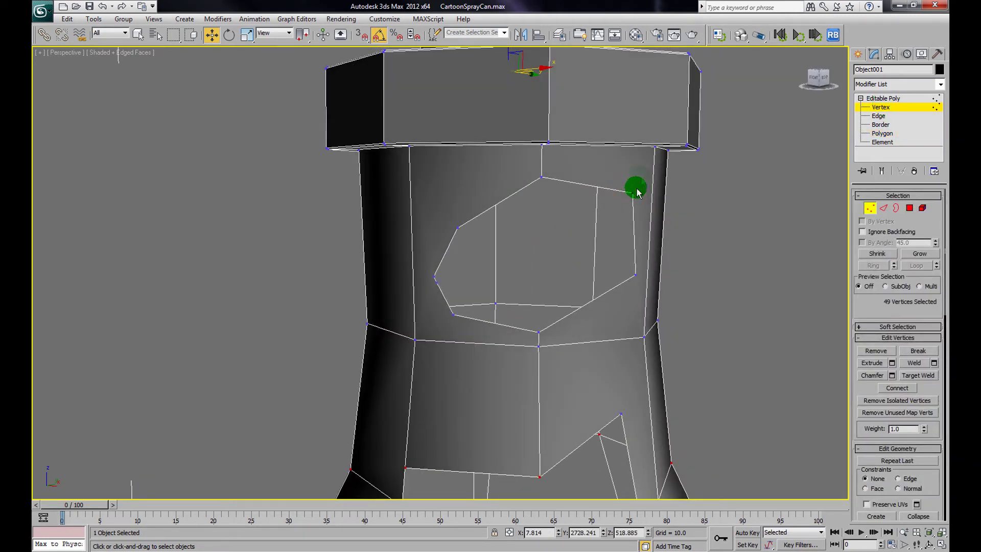
scroll(636, 192, up, 4)
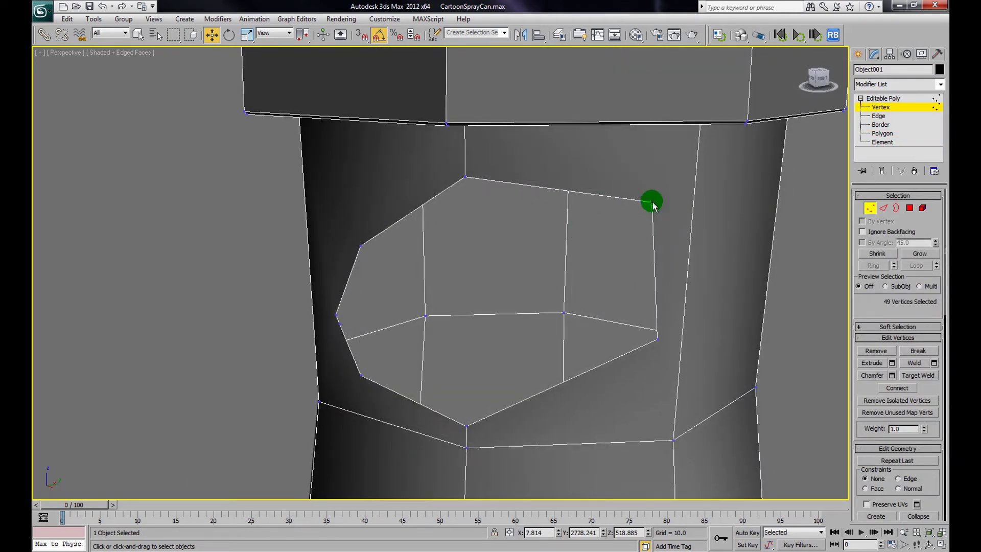
scroll(653, 204, down, 4)
alt+middle_drag(622, 221, 595, 221)
scroll(606, 183, up, 4)
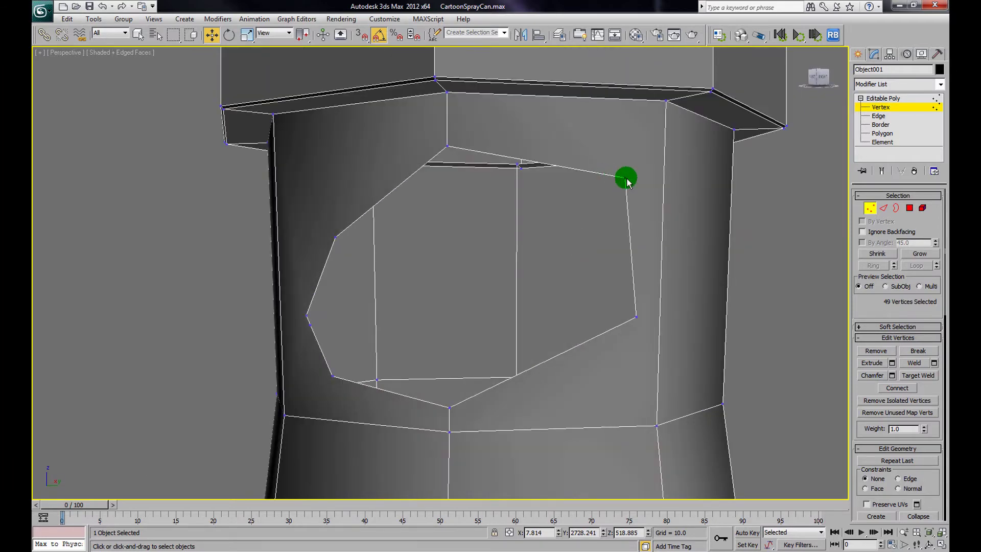
scroll(671, 184, down, 3)
mouse_move(635, 226)
alt+middle_down()
mouse_move(624, 214)
mouse_move(624, 225)
alt+middle_up()
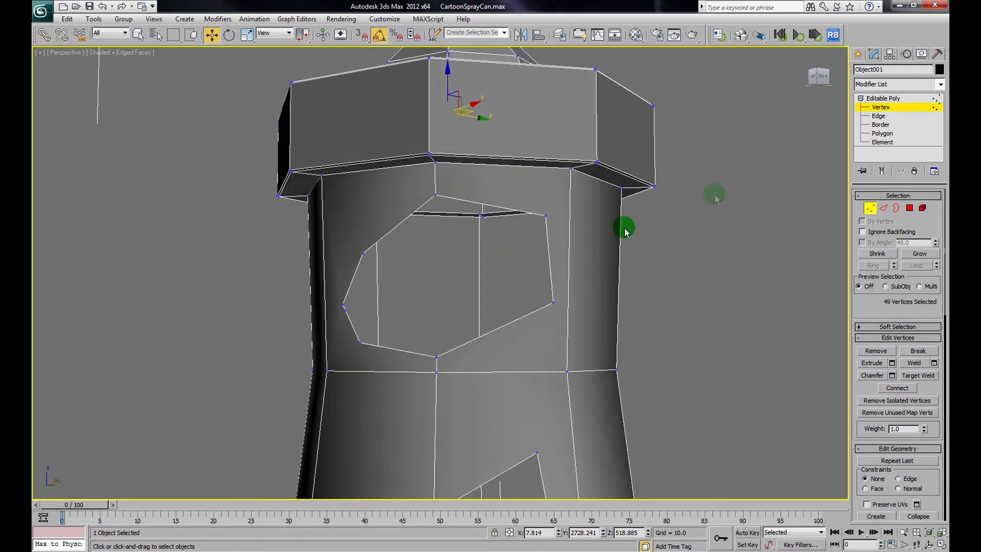
- Apply TurboSmooth to the can with 2 iterations and Isoline Display, and inspect the smoothed holes with the can deselected
click(939, 86)
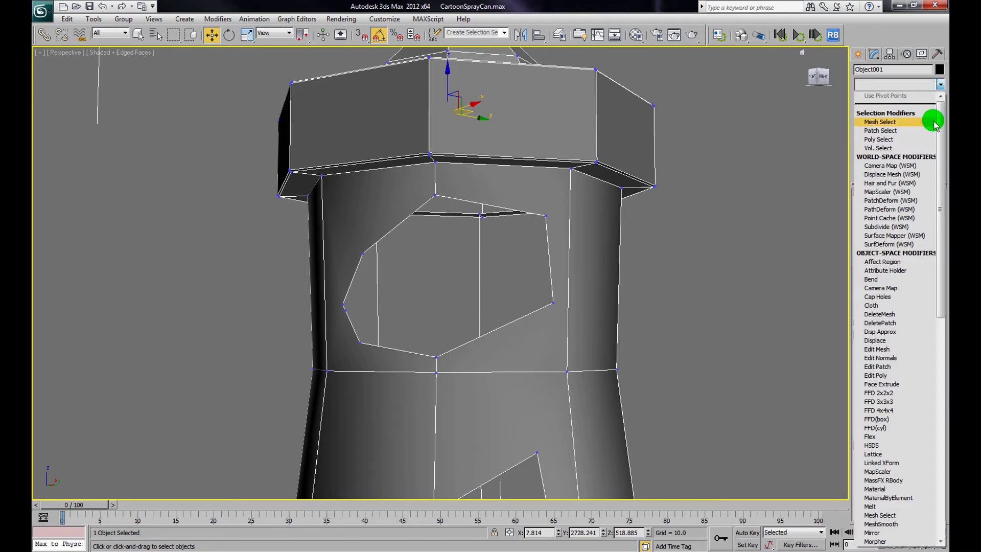
scroll(917, 358, down, 15)
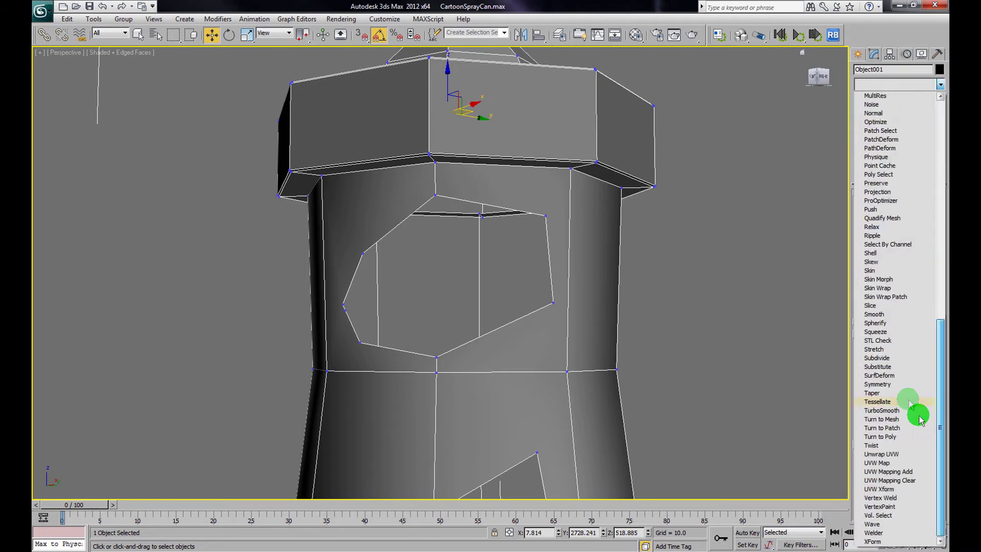
click(892, 410)
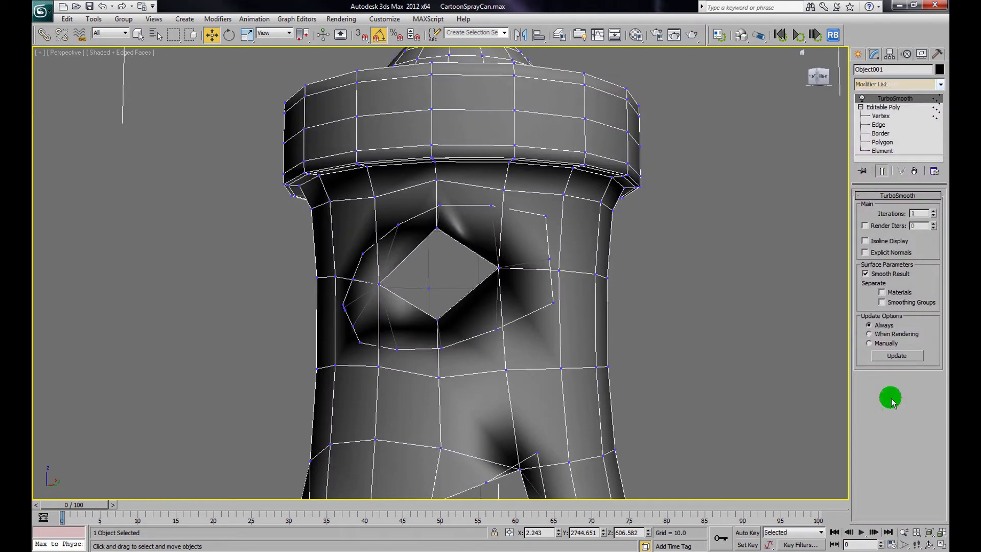
click(934, 211)
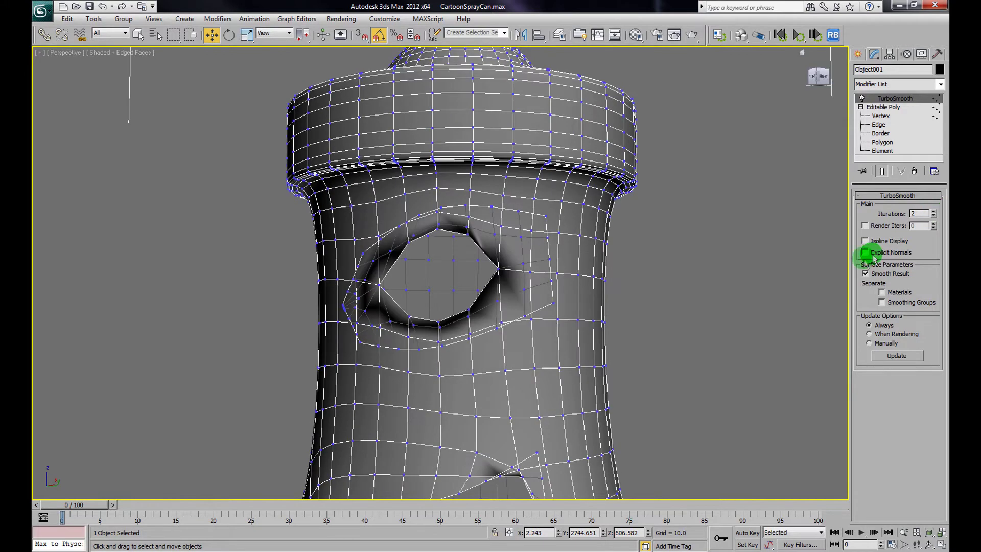
click(865, 241)
click(716, 283)
alt+middle_drag(717, 282, 488, 344)
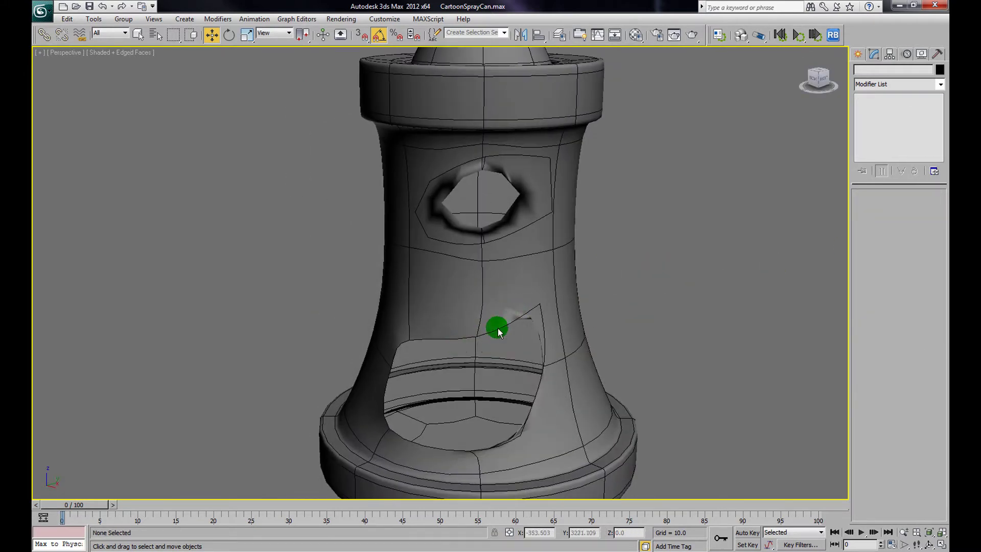
click(505, 285)
- Disable TurboSmooth and cut an edge from the upper hole's top-right corner to the nearest body vertex under the collar
click(862, 99)
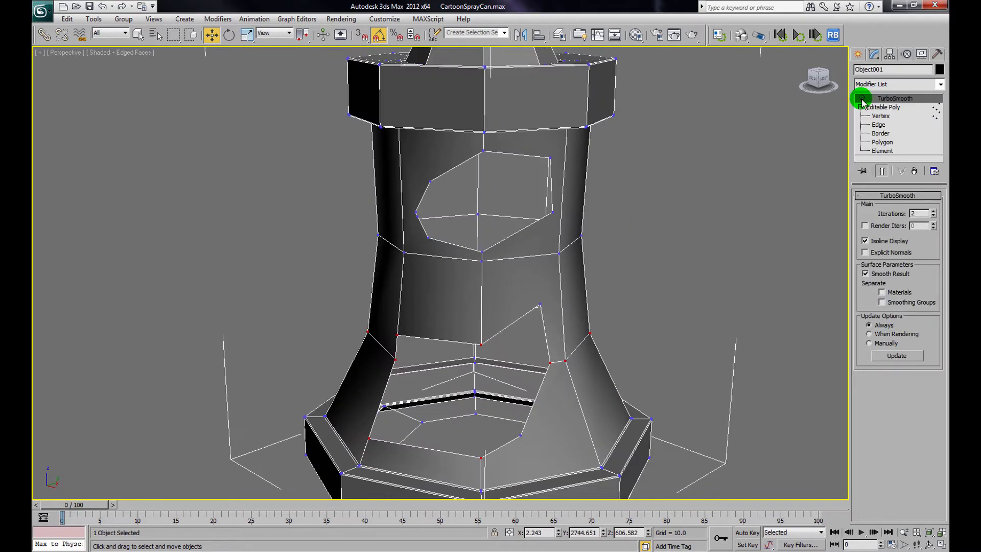
click(878, 125)
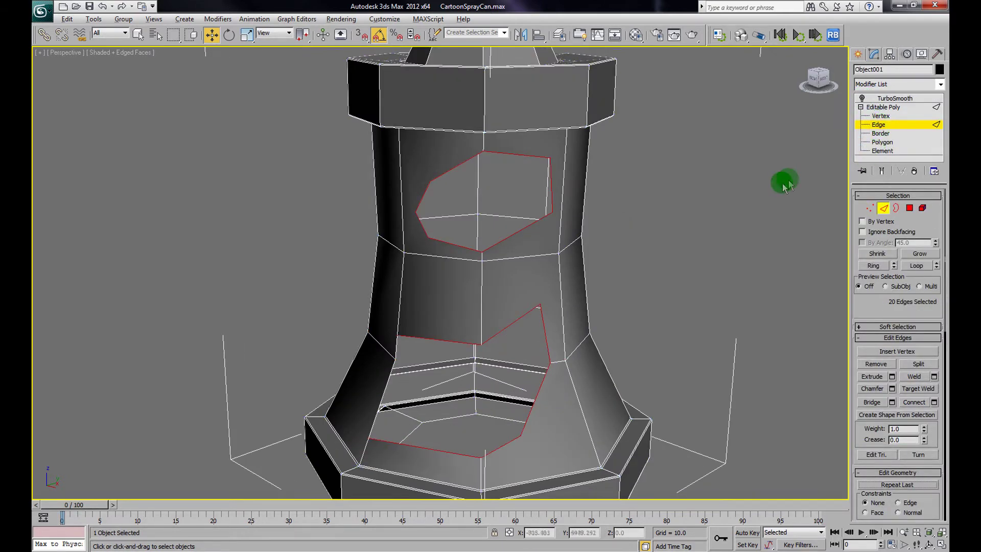
drag(938, 431, 935, 290)
click(915, 458)
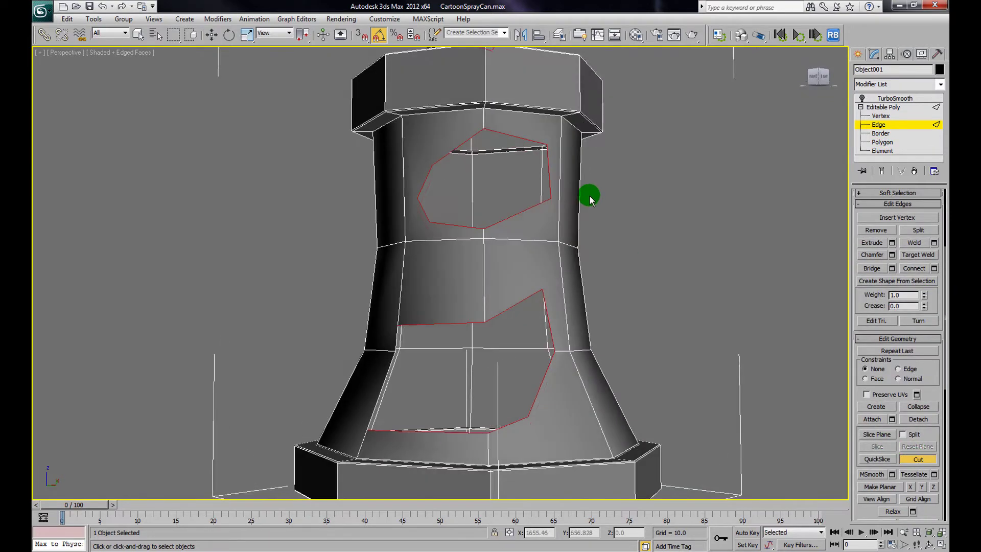
scroll(587, 300, up, 5)
mouse_move(584, 303)
alt+middle_down()
mouse_move(593, 296)
mouse_move(585, 296)
alt+middle_up()
click(545, 288)
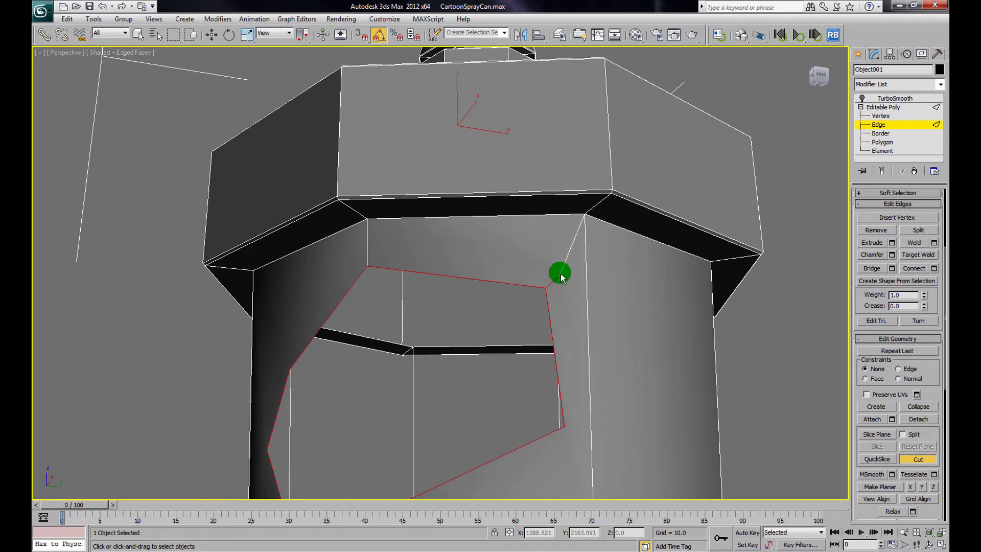
click(585, 214)
right_click(589, 236)
- Try moving the body vertex where the new cut meets the collar, and undo the move
alt+middle_drag(597, 236, 600, 237)
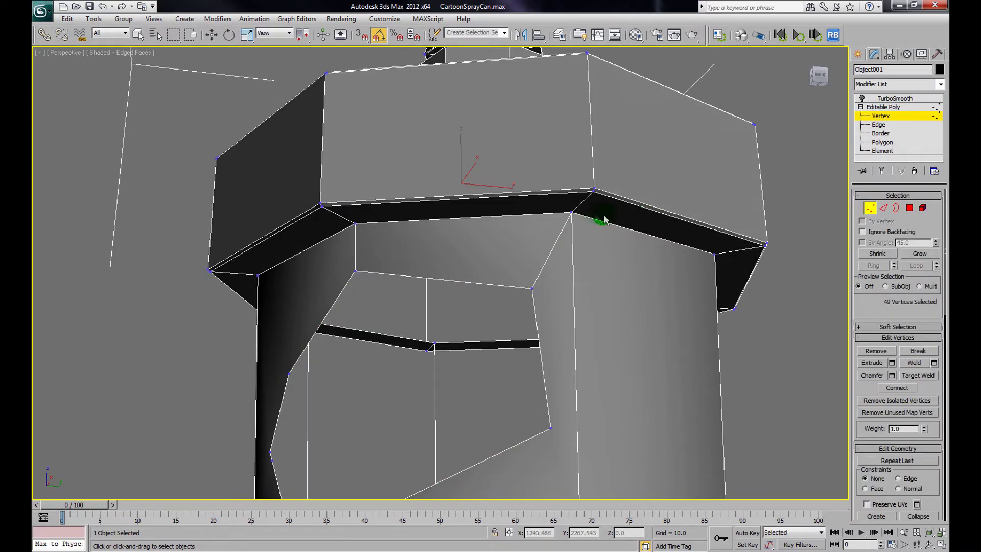
click(211, 34)
click(573, 219)
alt+middle_drag(577, 253, 588, 264)
drag(604, 241, 616, 263)
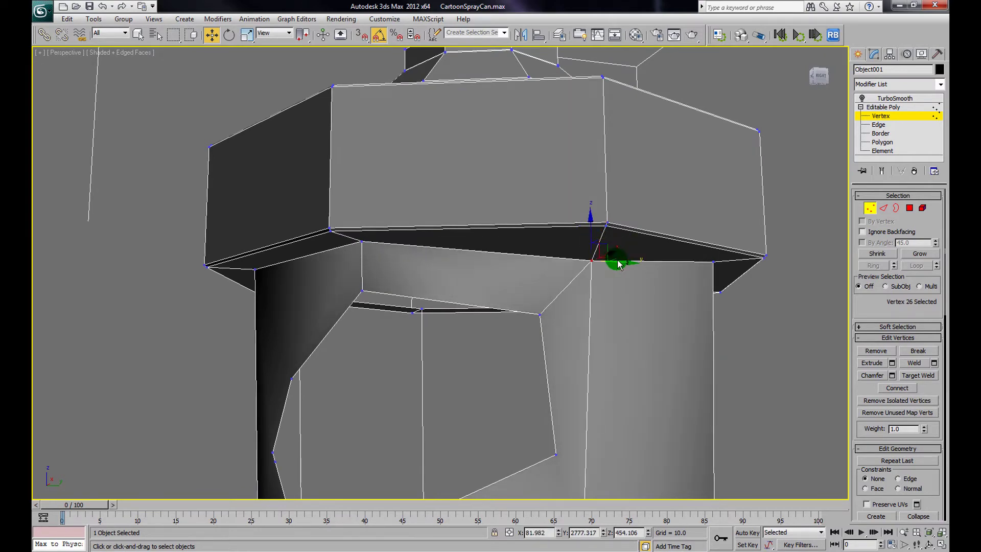
key(ctrl+z)
- Cut an edge from the upper hole's lower-right corner down to the nearest vertex on the body's horizontal edge loop
mouse_move(631, 283)
middle_down()
mouse_move(627, 231)
mouse_move(610, 200)
mouse_move(559, 210)
middle_up()
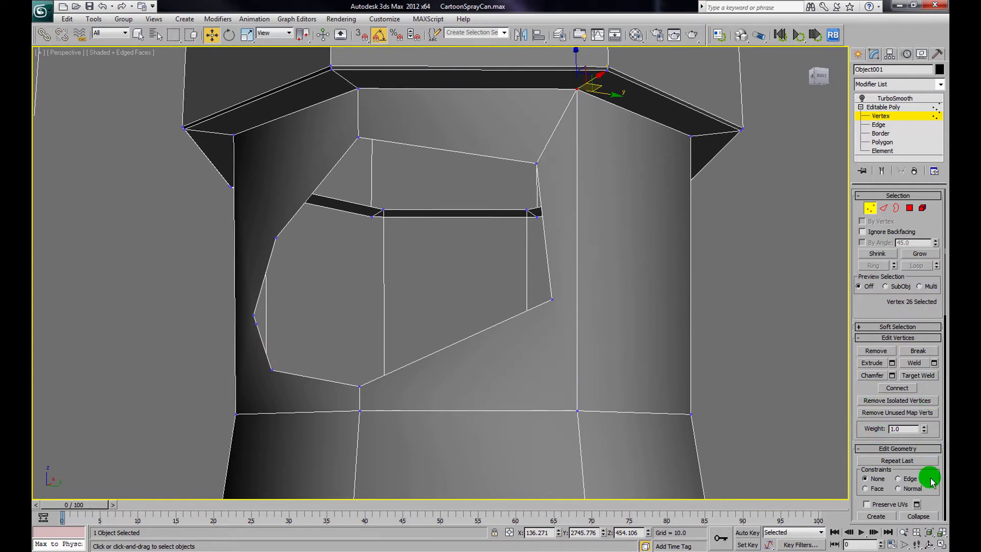
scroll(930, 482, down, 3)
click(920, 501)
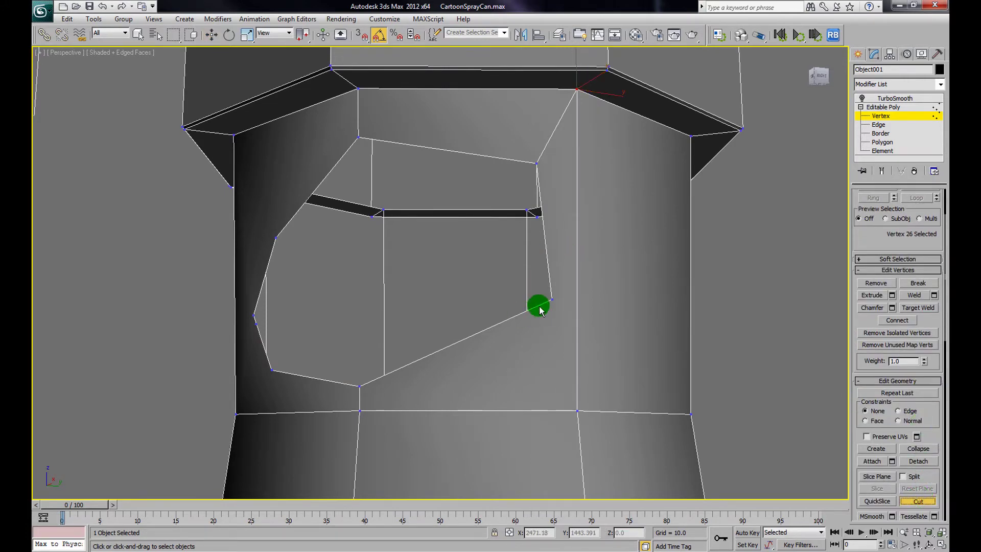
mouse_move(576, 300)
alt+middle_down()
mouse_move(556, 301)
mouse_move(579, 319)
mouse_move(561, 221)
alt+middle_up()
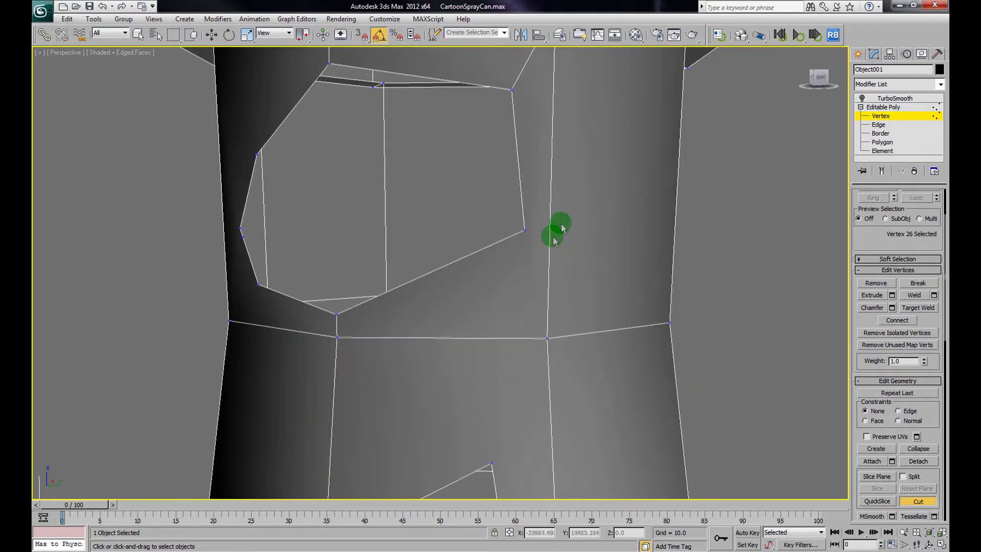
click(547, 338)
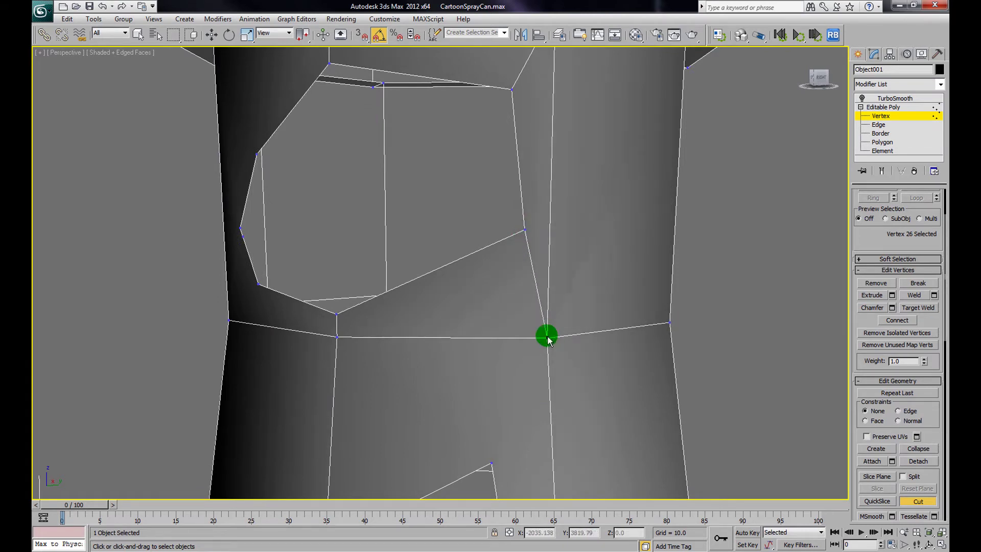
- Cut an edge from the upper hole's lower-left corner to the nearest vertex on the horizontal edge loop below
scroll(481, 286, down, 3)
alt+middle_drag(479, 275, 495, 267)
alt+middle_drag(587, 203, 418, 199)
alt+middle_drag(348, 235, 483, 292)
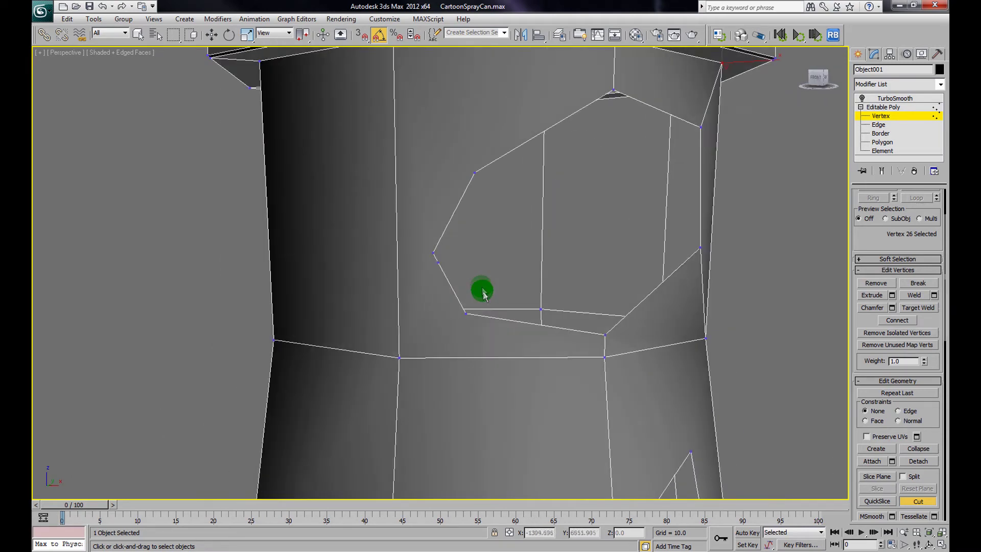
click(438, 263)
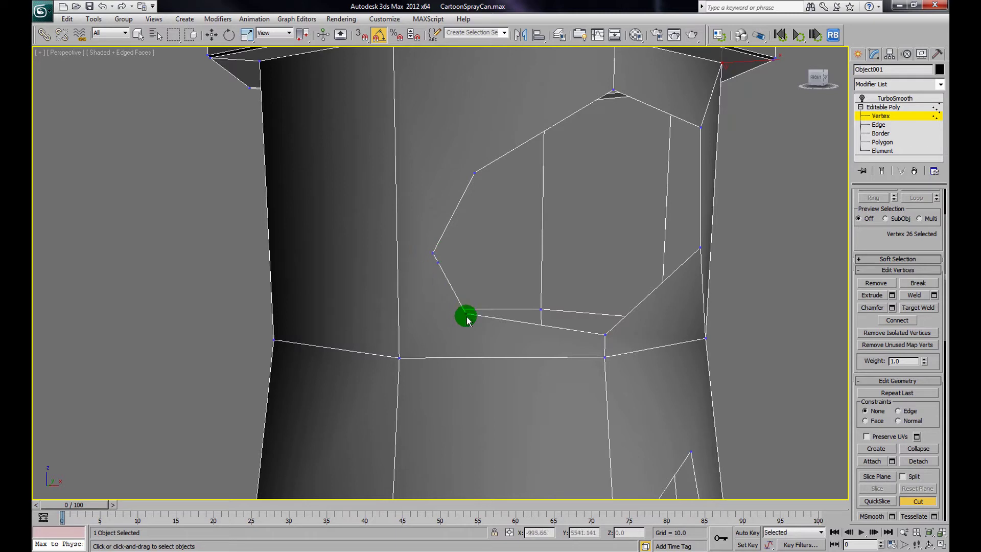
click(416, 344)
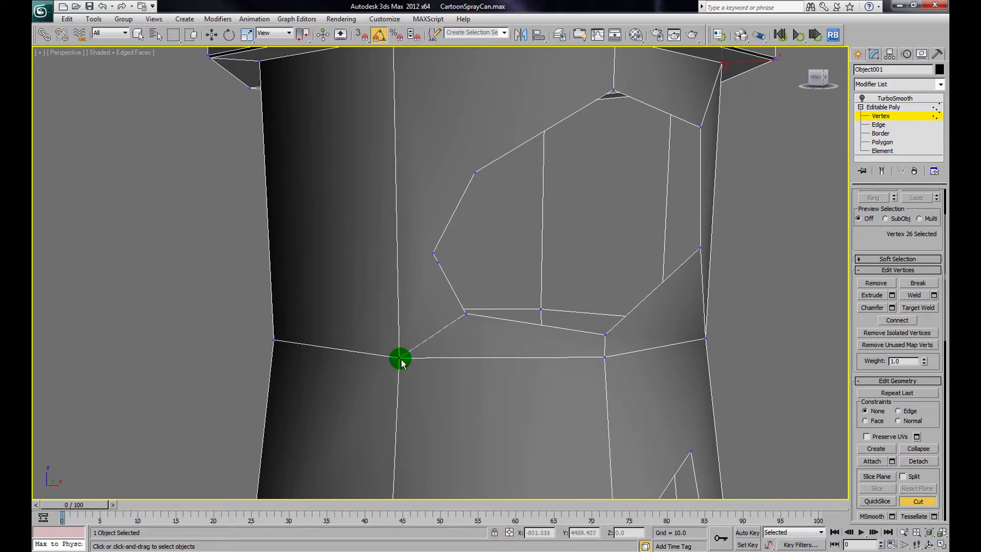
- Cut from the upper hole's leftmost corner to the adjacent vertical edge and on across the neighbouring face to its far edge
alt+middle_drag(376, 346, 478, 282)
click(456, 266)
click(417, 266)
click(267, 260)
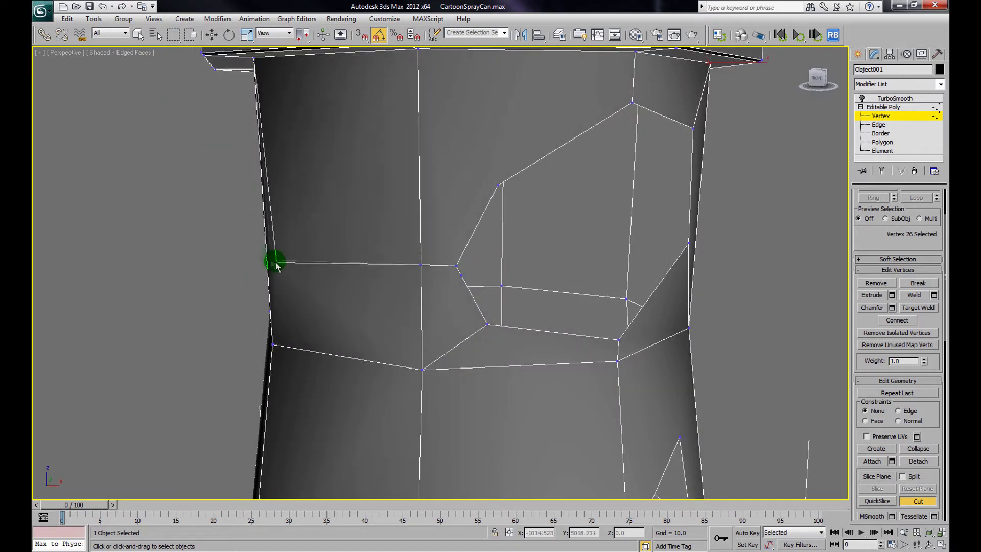
scroll(419, 247, down, 3)
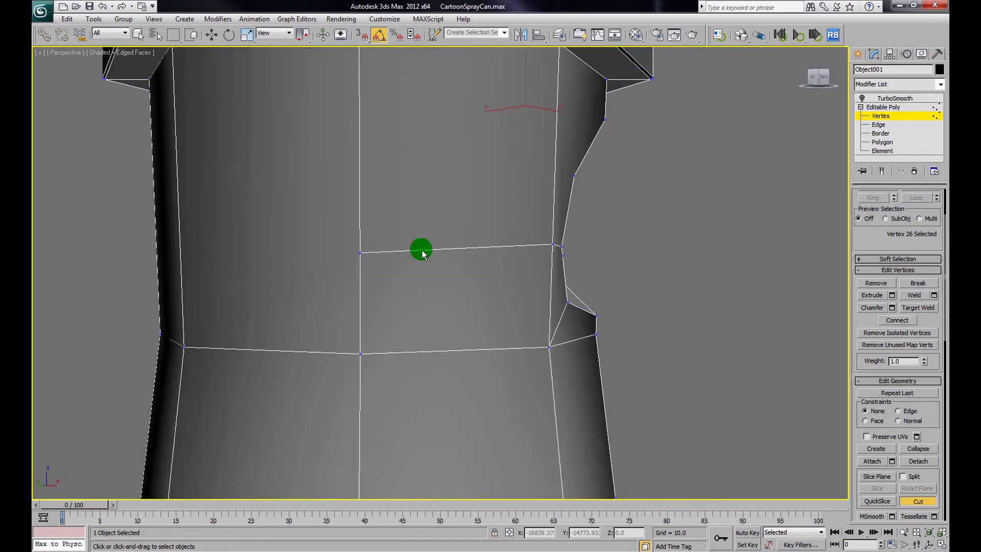
scroll(513, 245, down, 4)
scroll(445, 265, down, 5)
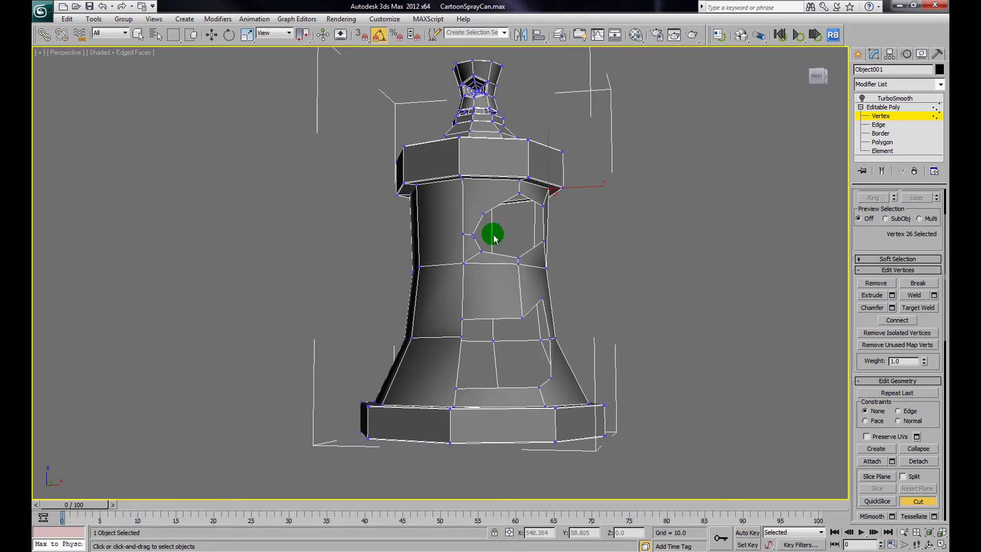
- Cut an edge from the upper hole's upper-left corner to the nearest body vertex directly beneath the collar
scroll(483, 243, up, 7)
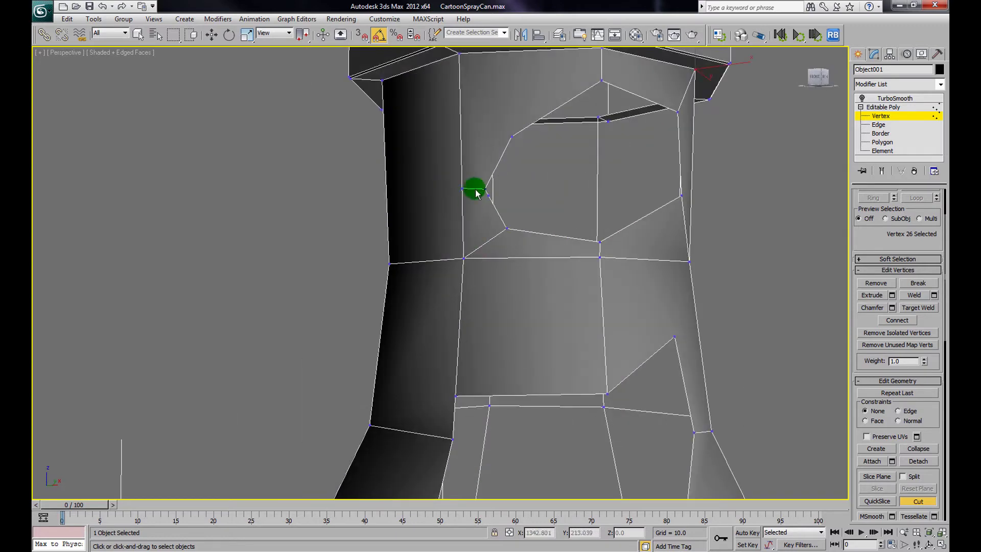
mouse_move(521, 226)
alt+middle_down()
mouse_move(526, 239)
mouse_move(523, 227)
alt+middle_up()
middle_drag(522, 164, 524, 228)
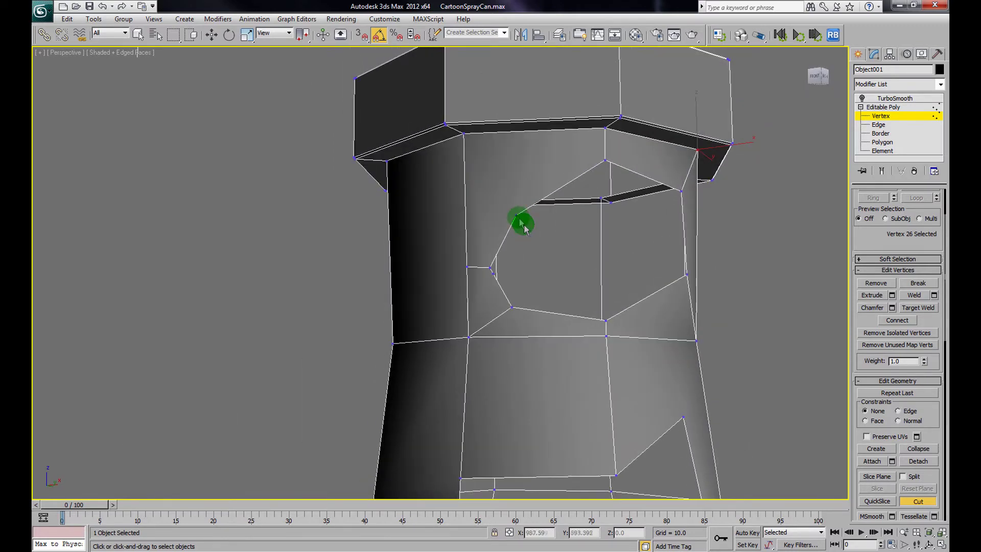
click(463, 136)
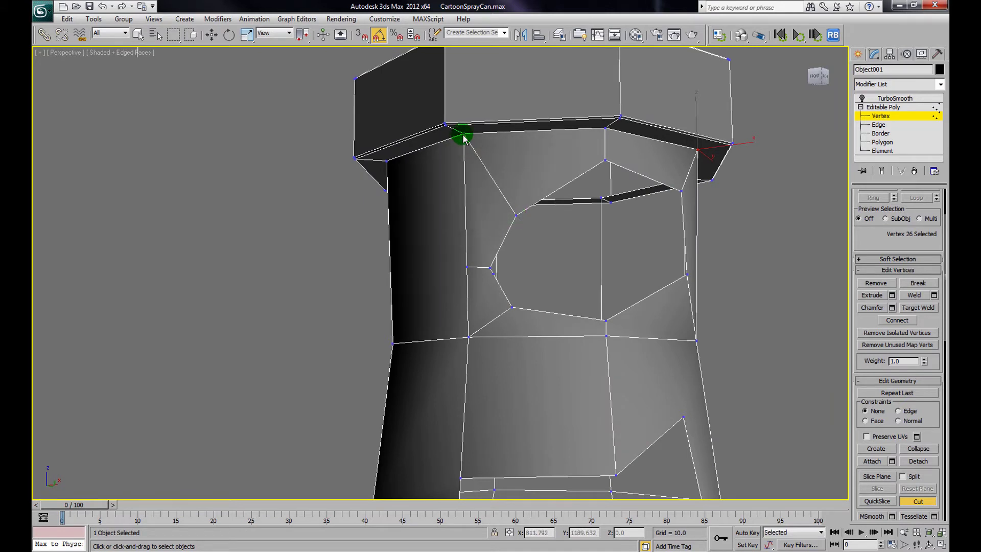
- Try deleting the extra vertex just below the upper hole's leftmost corner, and undo the deletion
middle_drag(553, 194, 561, 141)
click(212, 39)
click(501, 219)
alt+middle_drag(502, 224, 541, 255)
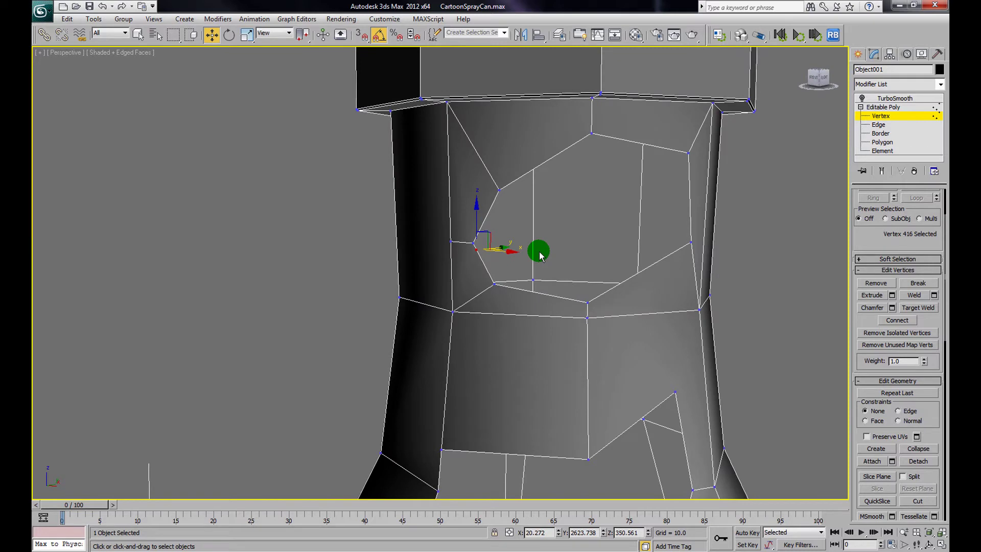
key(Delete)
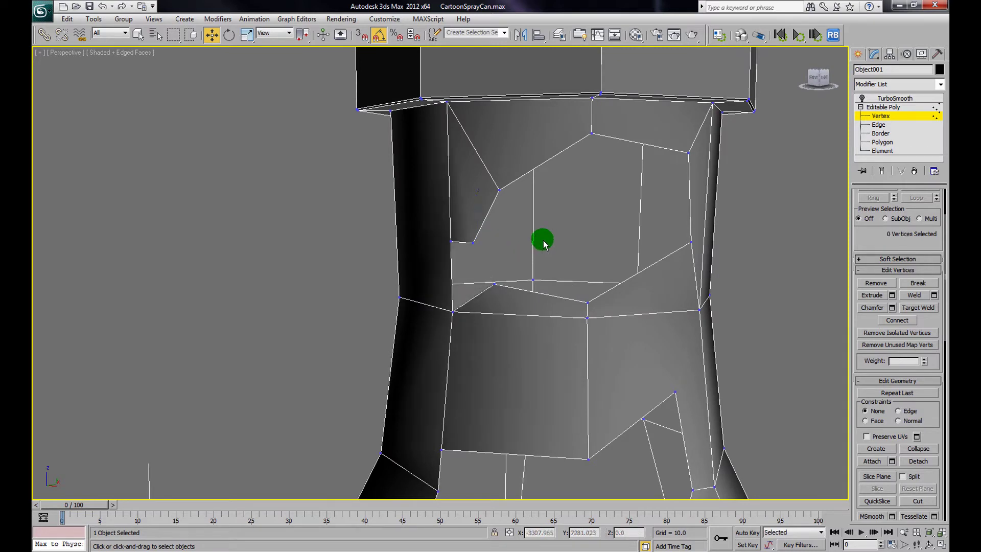
key(ctrl+z)
- Remove the extra vertex just below the upper hole's leftmost corner while keeping the surrounding faces
click(488, 261)
drag(478, 254, 508, 276)
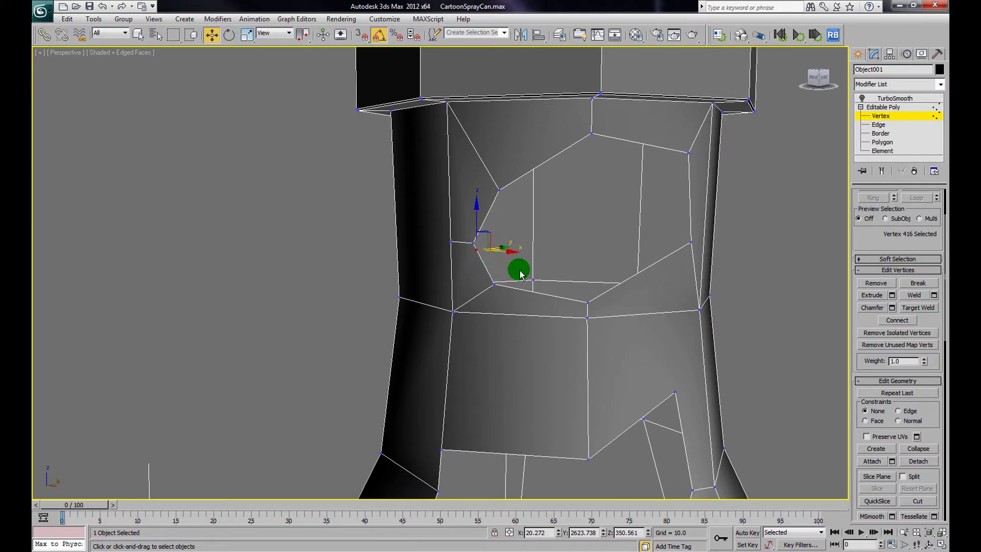
click(876, 283)
- Start the Cut tool at the lower hole's uppermost corner, beside the body's vertical edge
alt+middle_drag(537, 283, 535, 251)
click(917, 501)
alt+middle_drag(616, 261, 499, 274)
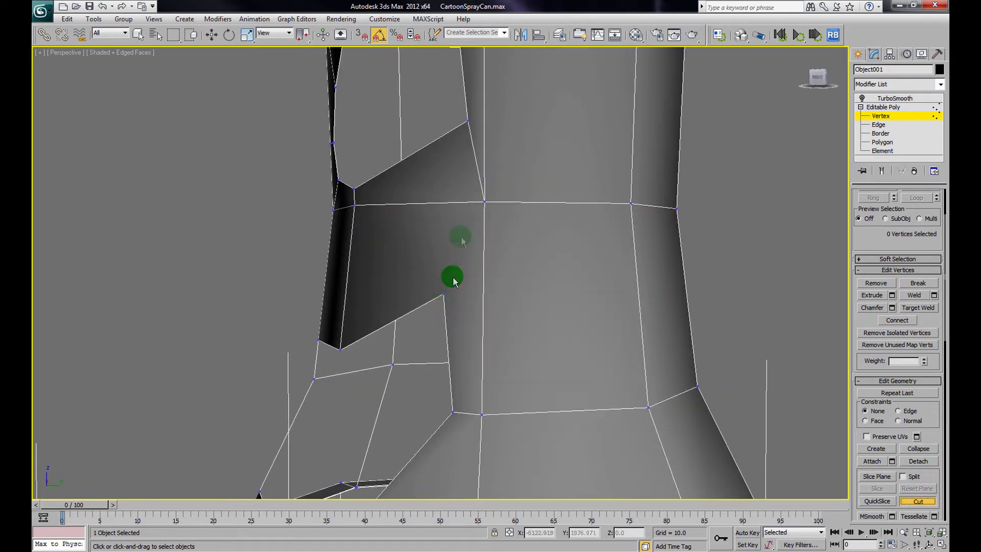
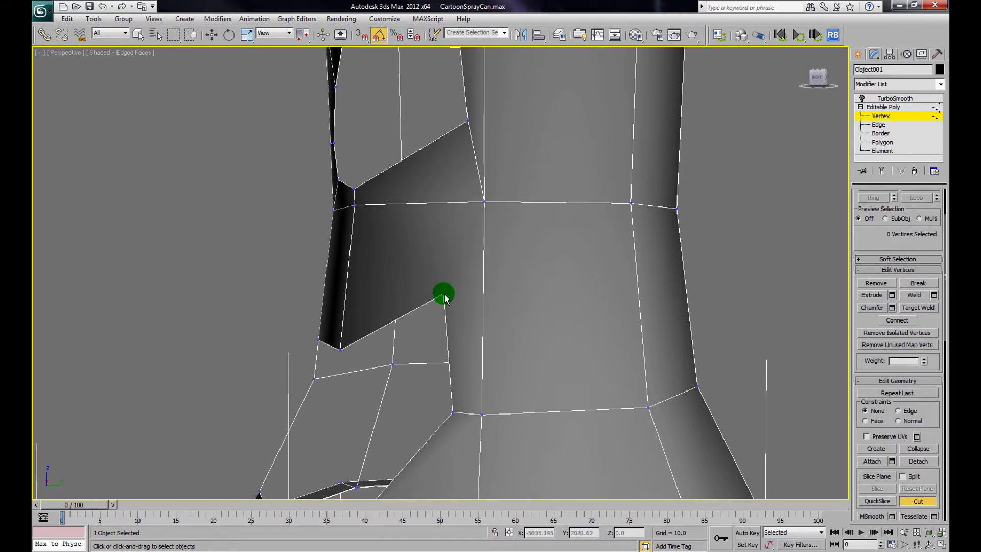
- Cut an edge from the lower hole's uppermost corner across the body's adjacent vertical edges
click(483, 299)
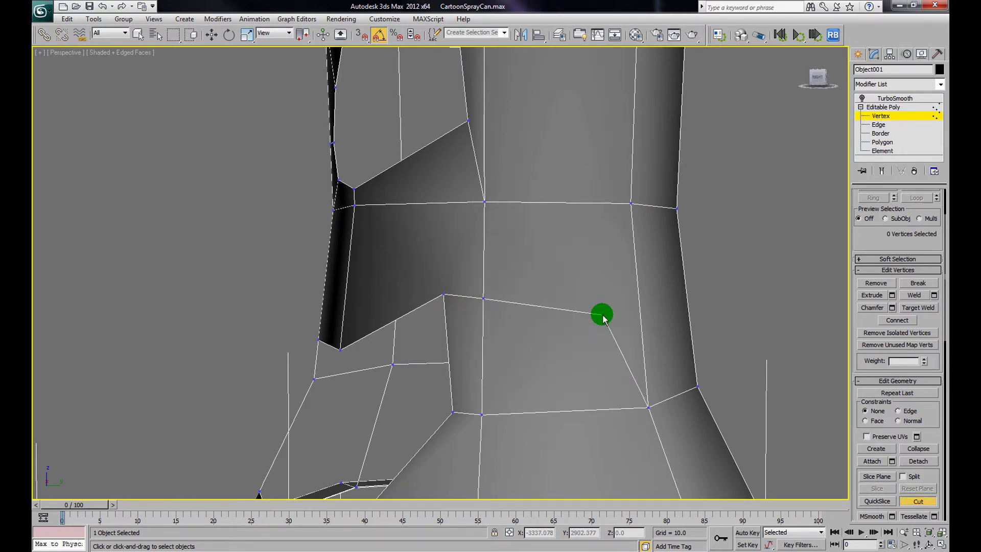
key(ctrl+z)
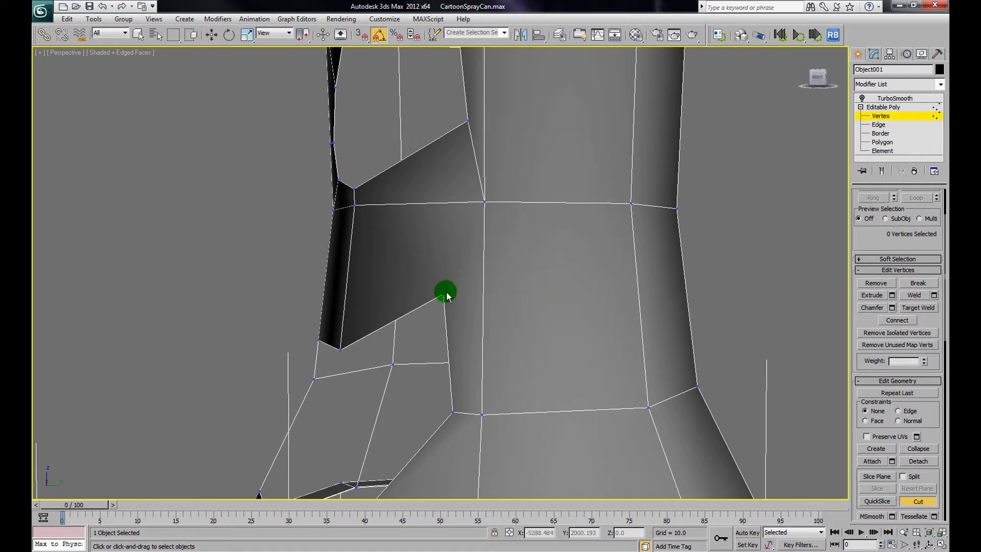
click(444, 295)
click(484, 297)
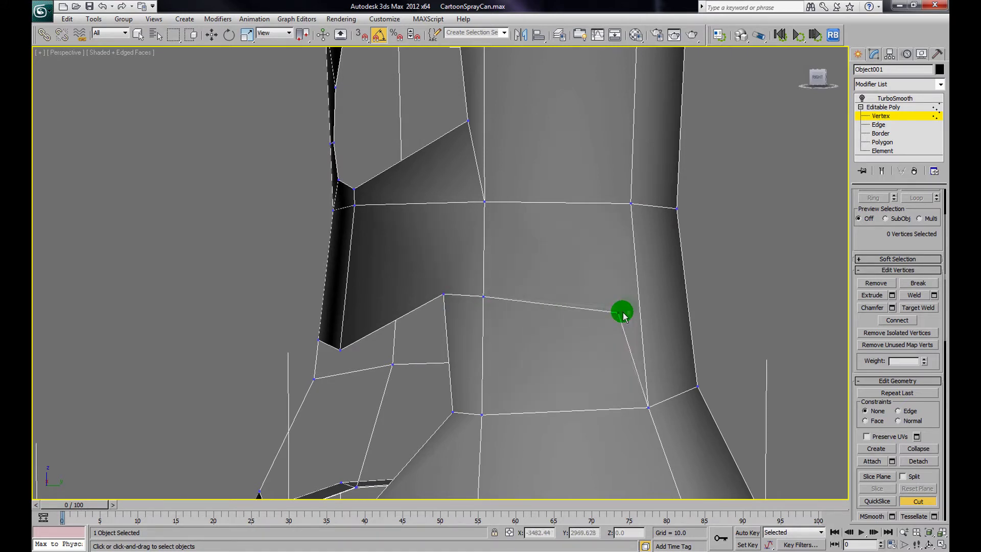
alt+middle_drag(643, 295, 670, 308)
click(214, 289)
click(356, 295)
scroll(356, 294, down, 5)
middle_drag(356, 294, 654, 304)
- Cut an edge from the lower hole's corner nearest the base to the body vertex where the vertical edge meets the base rim
scroll(559, 281, up, 3)
alt+middle_drag(568, 321, 548, 306)
mouse_move(494, 332)
alt+middle_down()
mouse_move(518, 349)
mouse_move(548, 311)
mouse_move(470, 300)
alt+middle_up()
scroll(547, 312, up, 3)
click(464, 281)
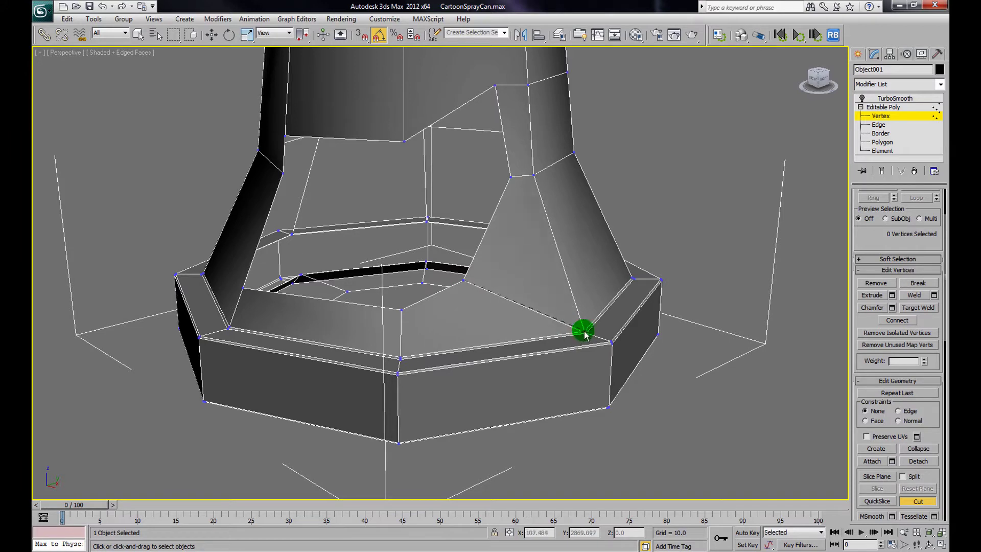
key(ctrl+z)
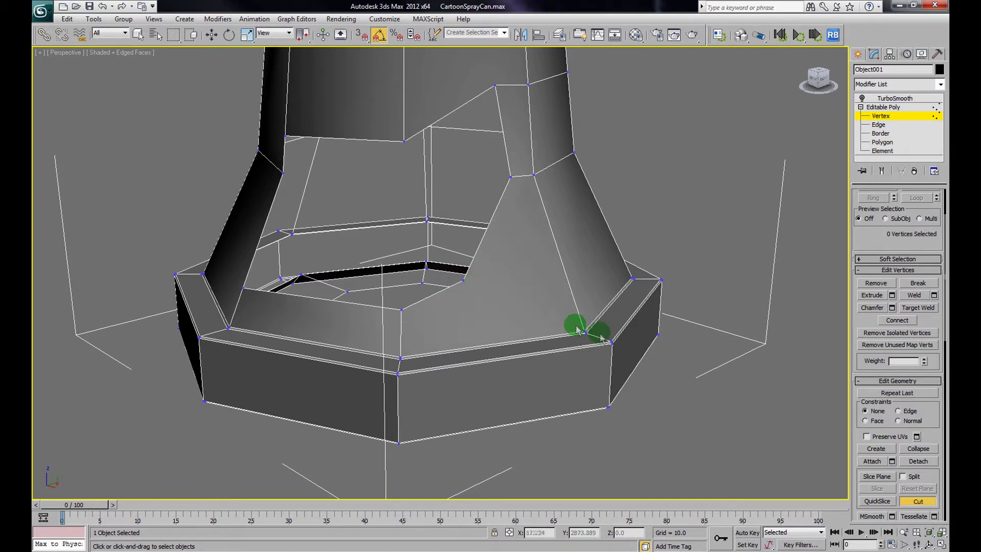
alt+middle_drag(578, 328, 588, 333)
scroll(588, 333, up, 3)
click(438, 279)
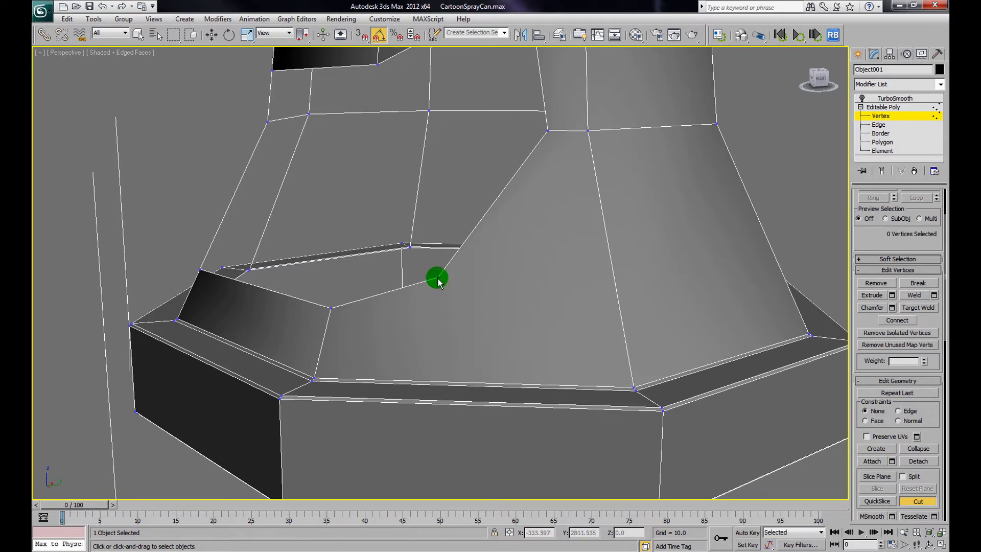
click(633, 389)
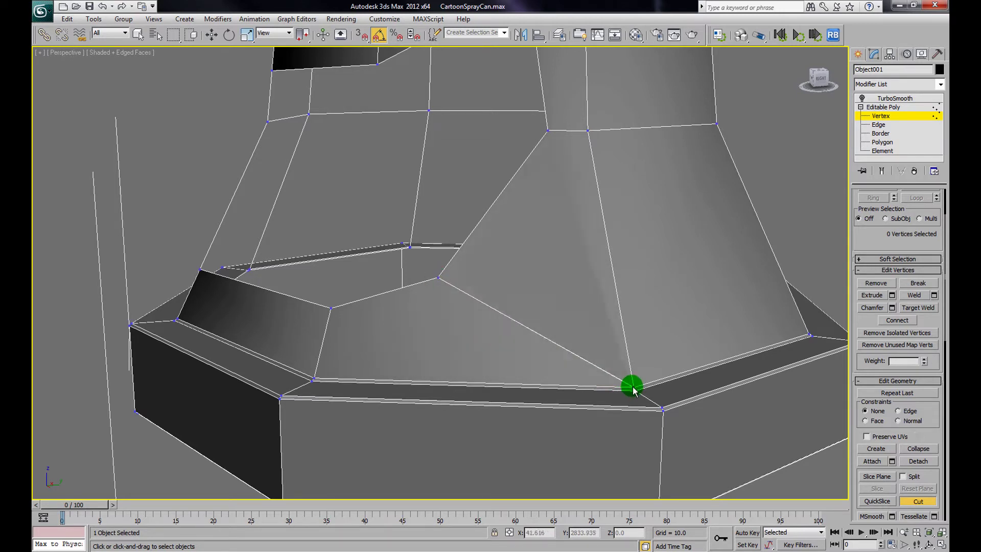
- Try raising the vertex where the new cut meets the base rim, and undo the move
click(212, 37)
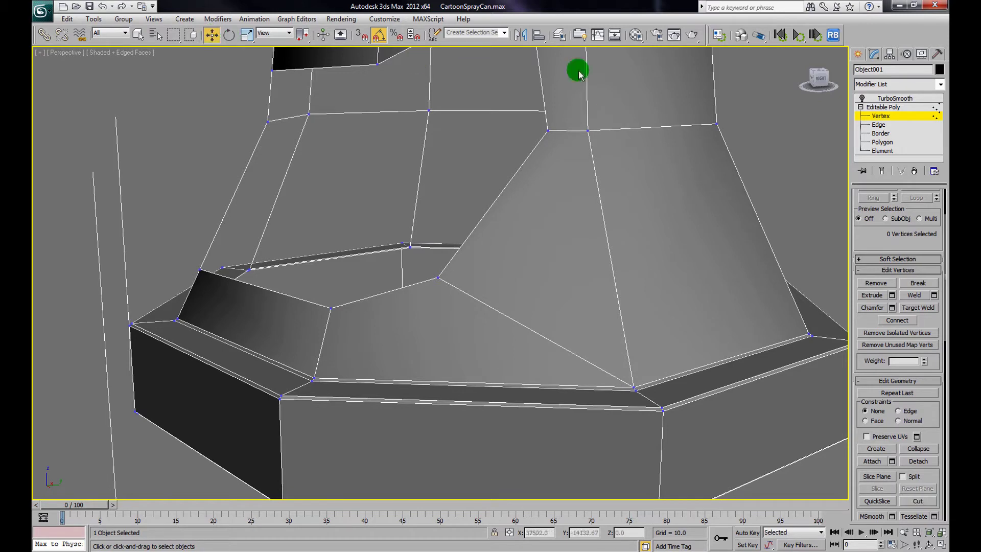
click(633, 385)
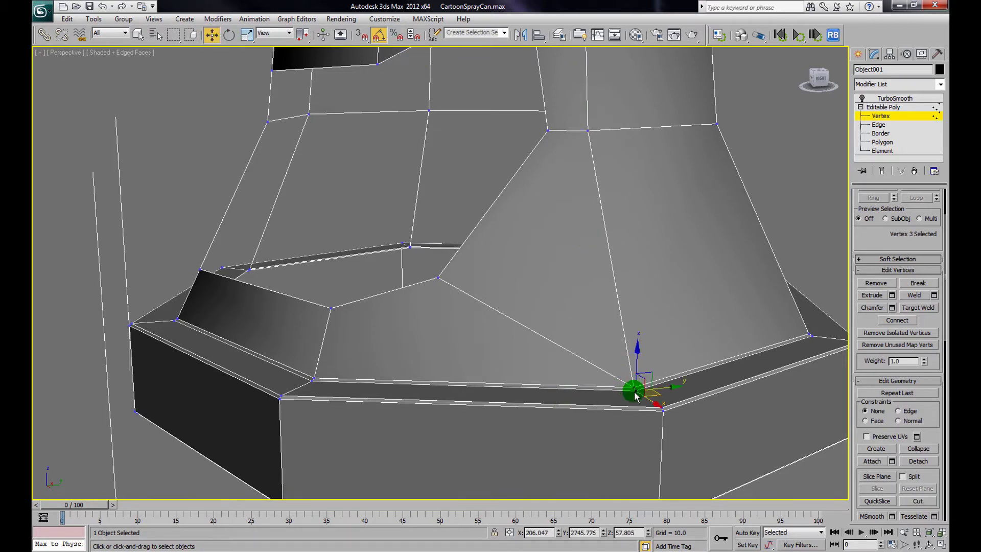
drag(635, 368, 635, 302)
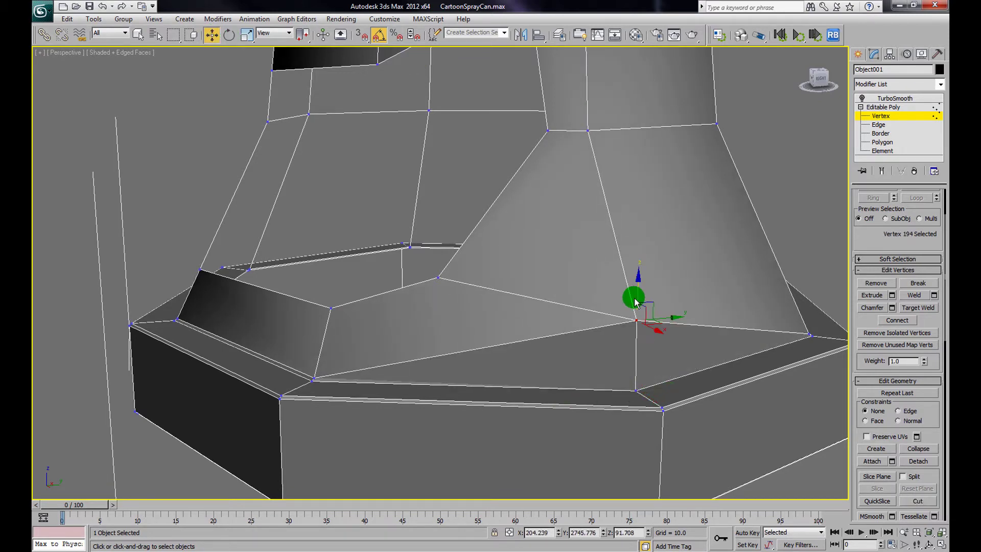
key(ctrl+z)
- Preview the TurboSmooth result around both holes and turn the smoothing display off again
mouse_move(646, 309)
alt+middle_down()
mouse_move(629, 320)
mouse_move(499, 308)
mouse_move(547, 299)
mouse_move(425, 296)
mouse_move(498, 287)
mouse_move(543, 337)
mouse_move(508, 346)
mouse_move(583, 311)
mouse_move(554, 292)
mouse_move(503, 305)
mouse_move(538, 265)
alt+middle_up()
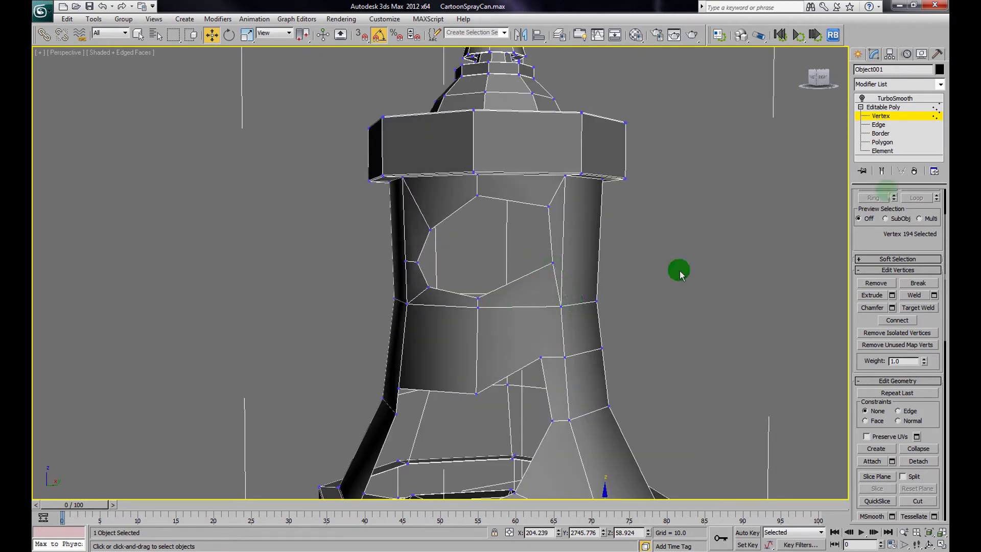
click(862, 99)
alt+middle_drag(591, 239, 519, 225)
click(747, 324)
mouse_move(546, 322)
alt+middle_down()
mouse_move(619, 323)
mouse_move(551, 338)
alt+middle_up()
click(520, 337)
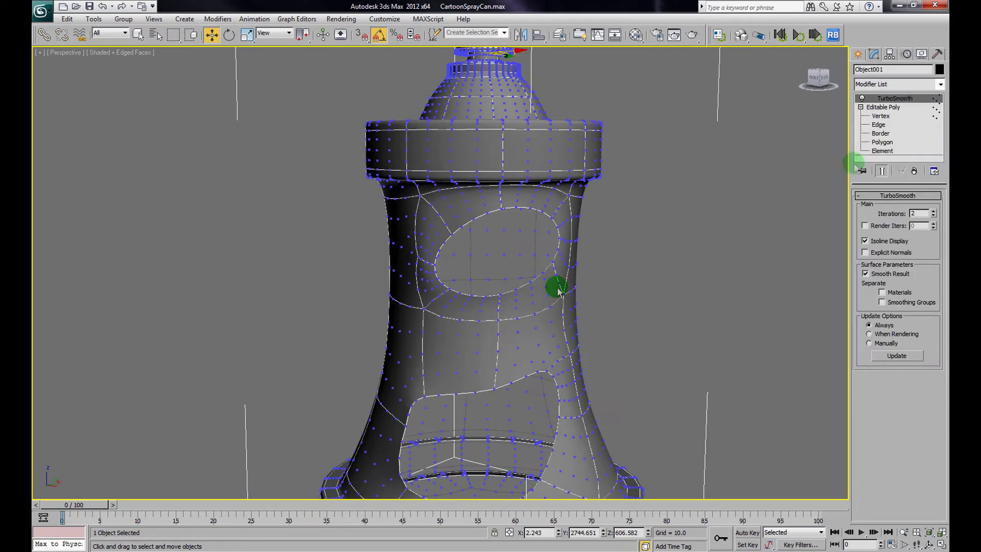
click(862, 98)
alt+middle_drag(583, 219, 463, 268)
scroll(577, 228, down, 5)
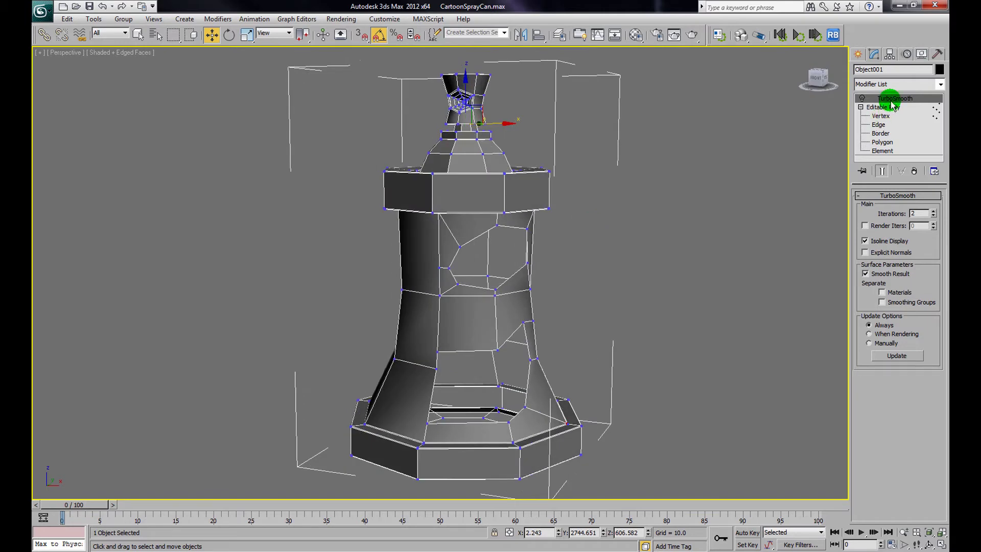
- Remove the TurboSmooth modifier from the spray can
right_click(893, 105)
click(871, 116)
key(1)
- Detach the nozzle element at the top of the can as a separate object named Cap
middle_drag(608, 147, 764, 270)
scroll(764, 269, up, 3)
click(882, 142)
click(566, 215)
alt+middle_drag(567, 216, 652, 273)
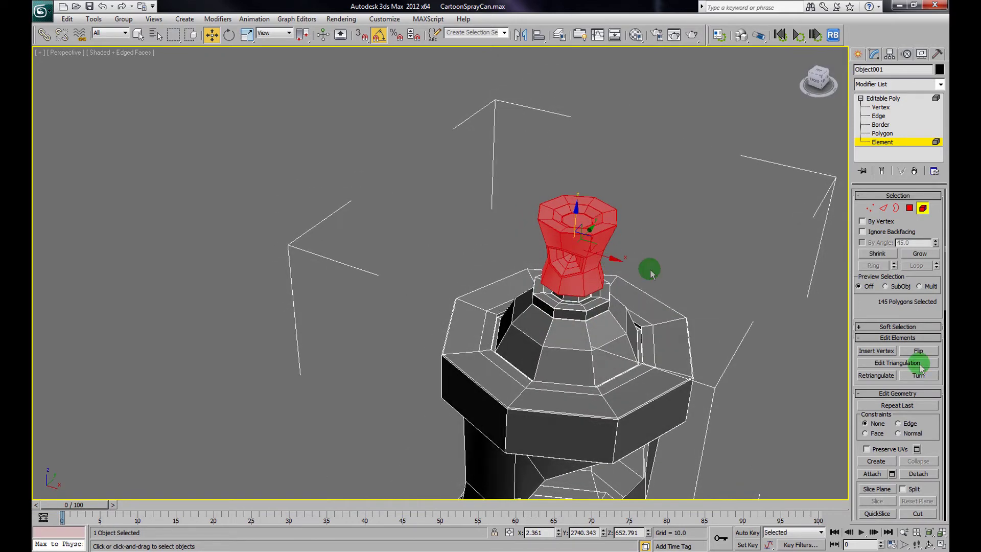
click(917, 474)
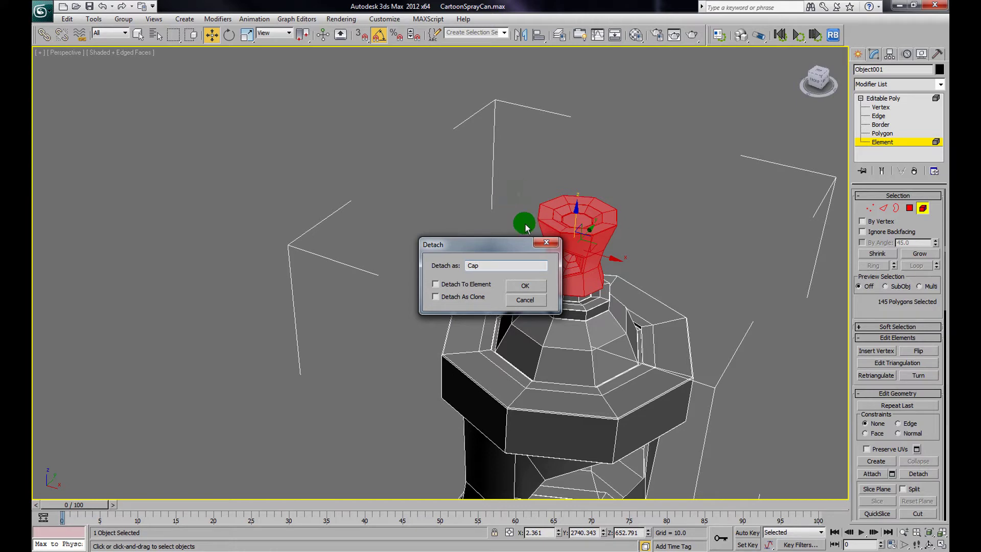
click(525, 285)
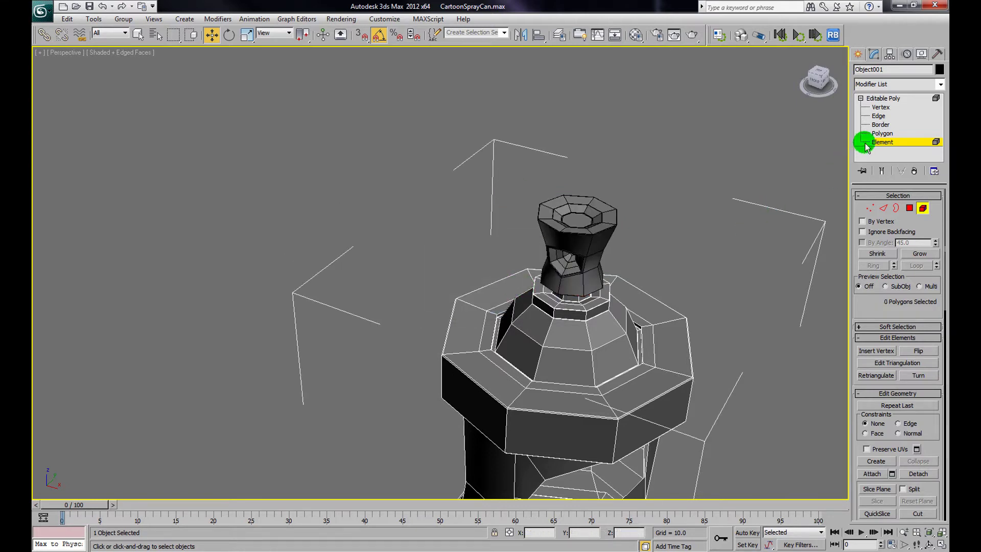
- Try moving the detached cap upward away from the body, and undo the move
click(692, 208)
click(592, 236)
drag(573, 257, 577, 183)
key(ctrl+z)
- Select the can body and show it in a maximized Front view
alt+middle_drag(642, 289, 636, 163)
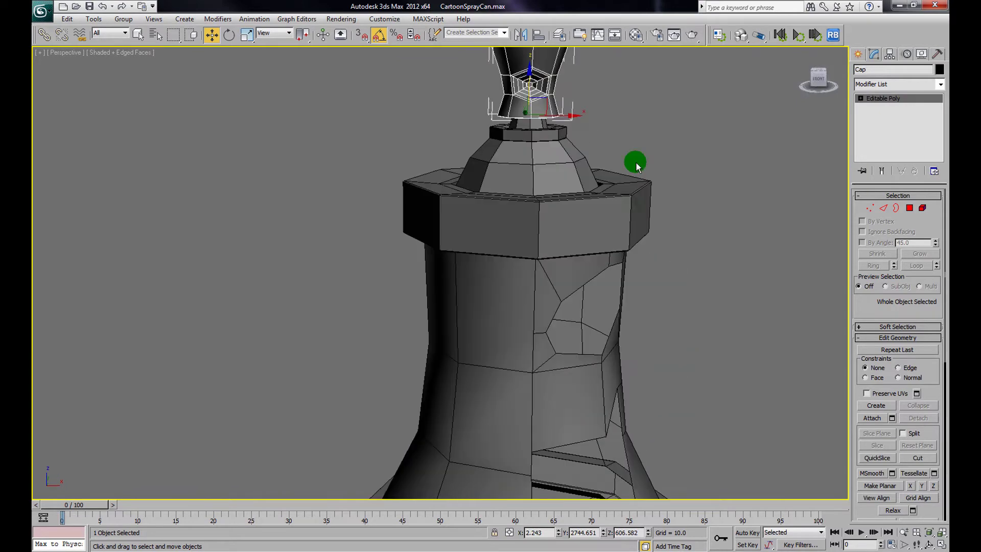
click(593, 225)
key(alt+w)
right_click(692, 171)
key(alt+w)
scroll(562, 200, down, 2)
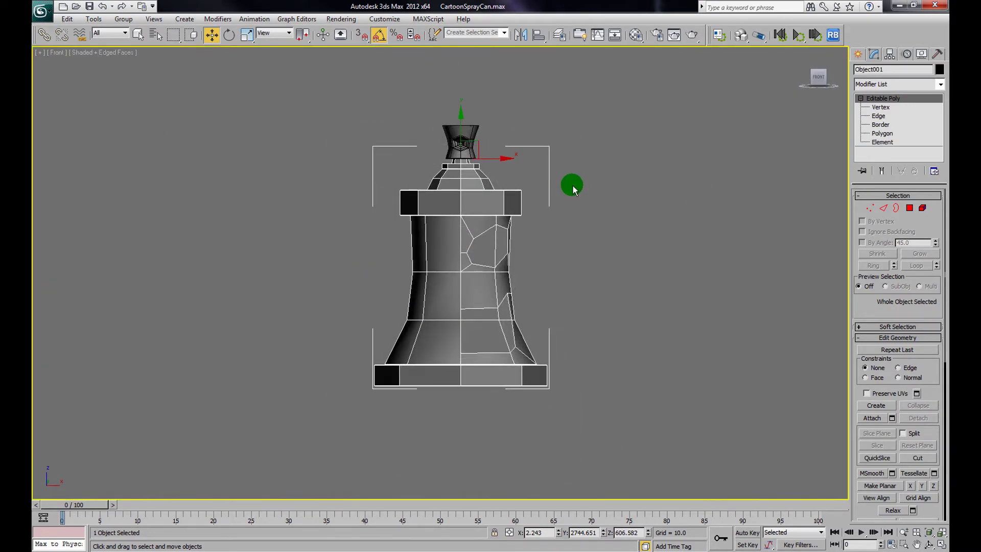
- Try deleting the polygons on the half of the body without holes, and undo the deletion
click(890, 137)
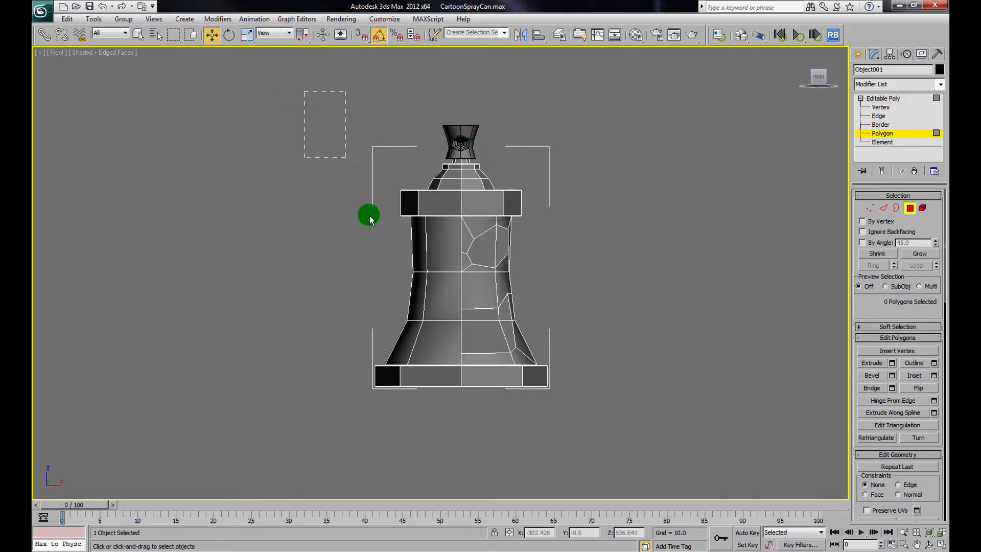
drag(458, 430, 439, 413)
key(Delete)
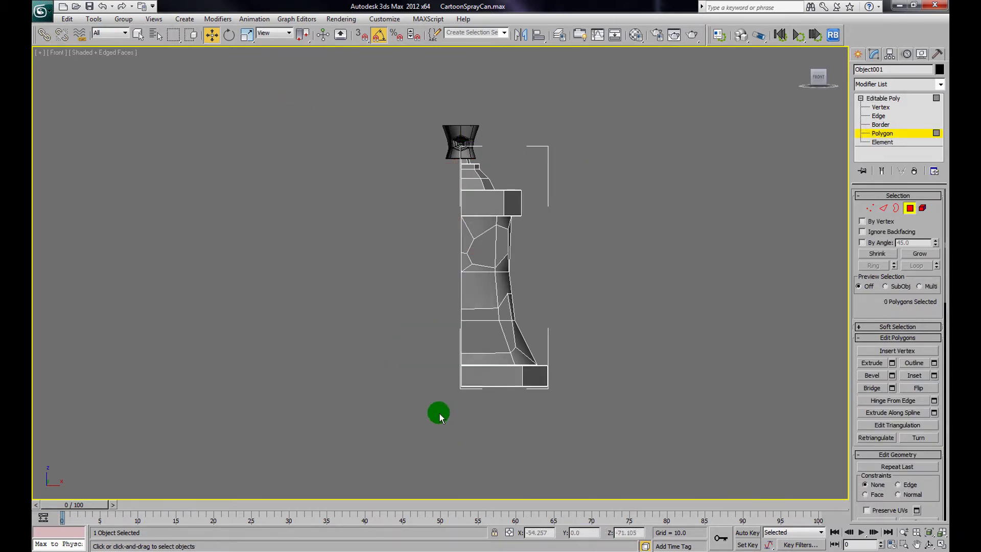
key(ctrl+z)
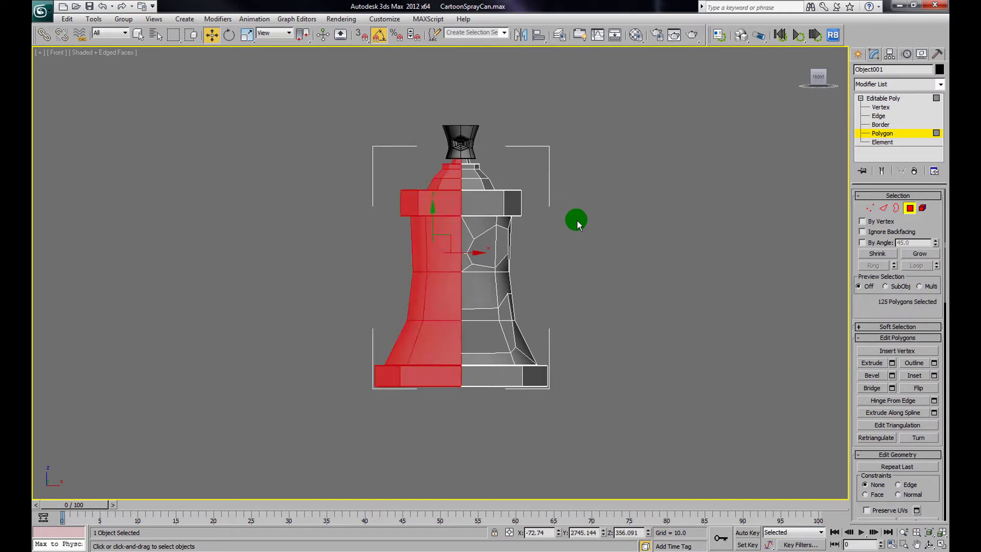
click(762, 198)
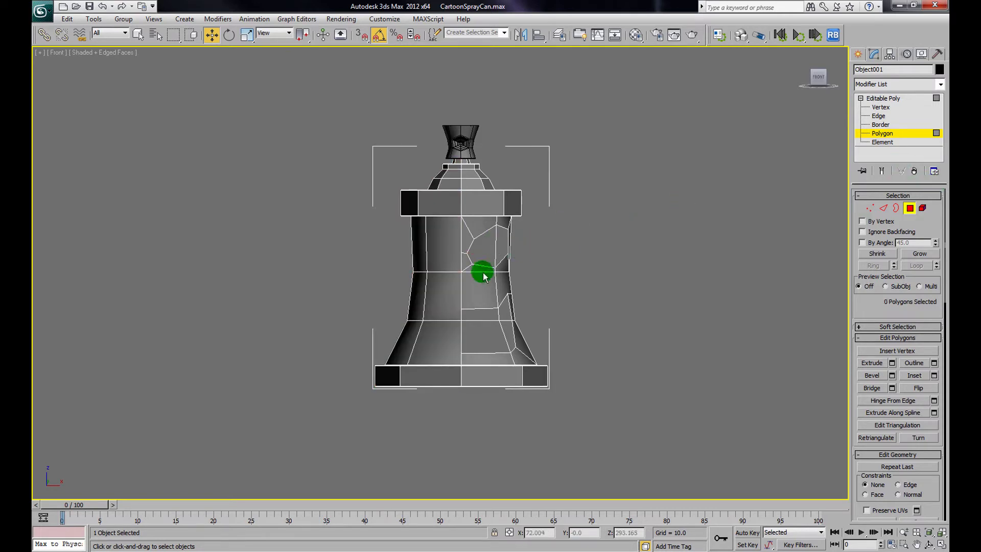
- Leave polygon editing, reselect the whole can body and apply a Symmetry modifier to it
click(941, 85)
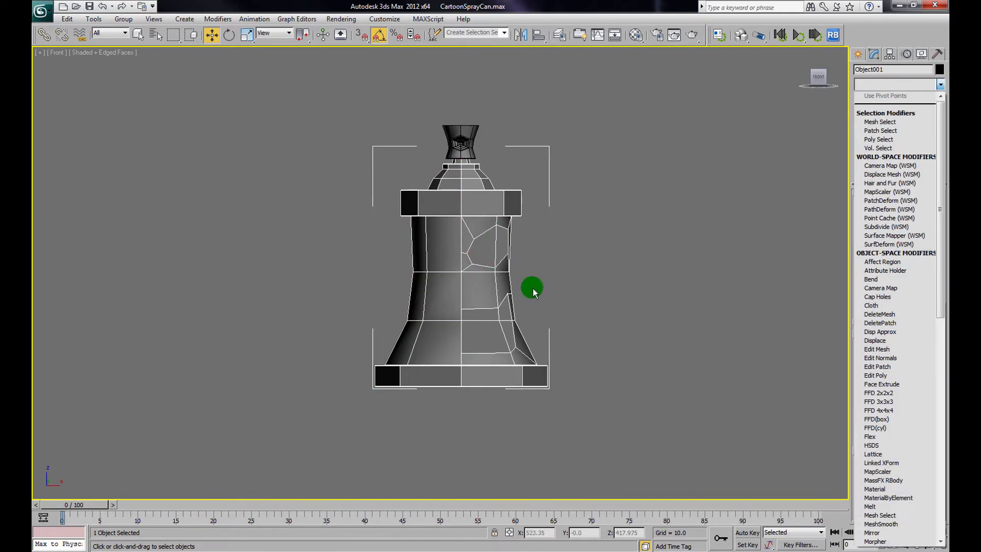
click(941, 86)
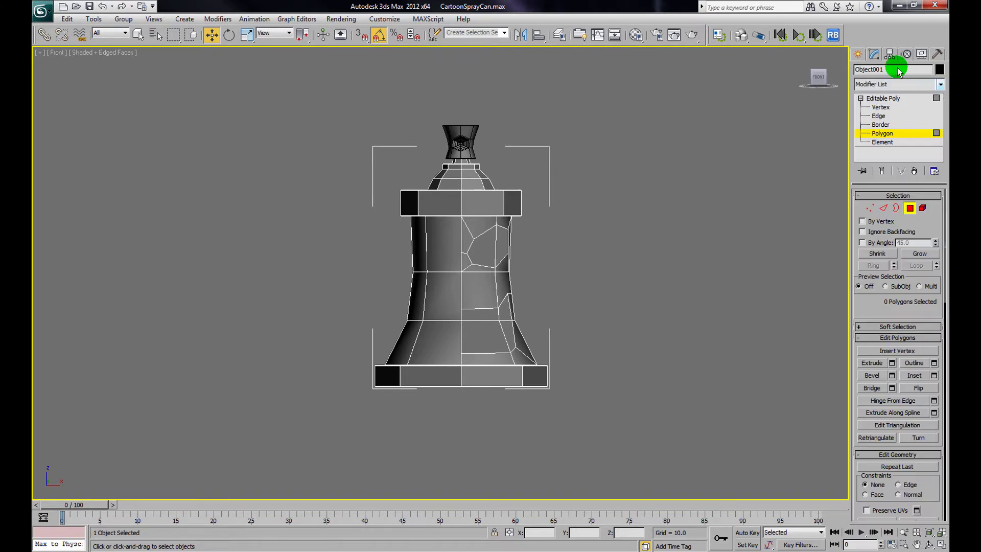
click(489, 287)
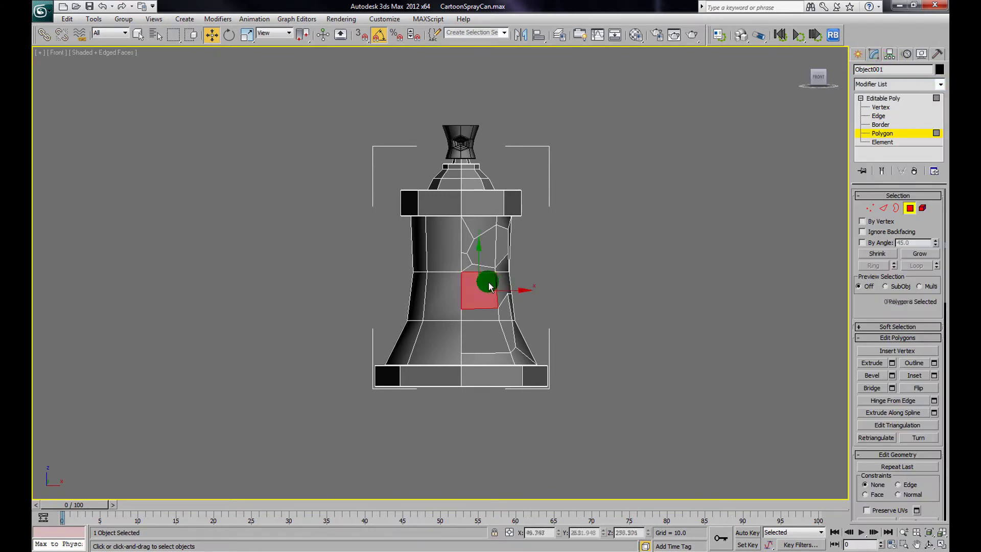
click(920, 133)
click(742, 182)
click(488, 289)
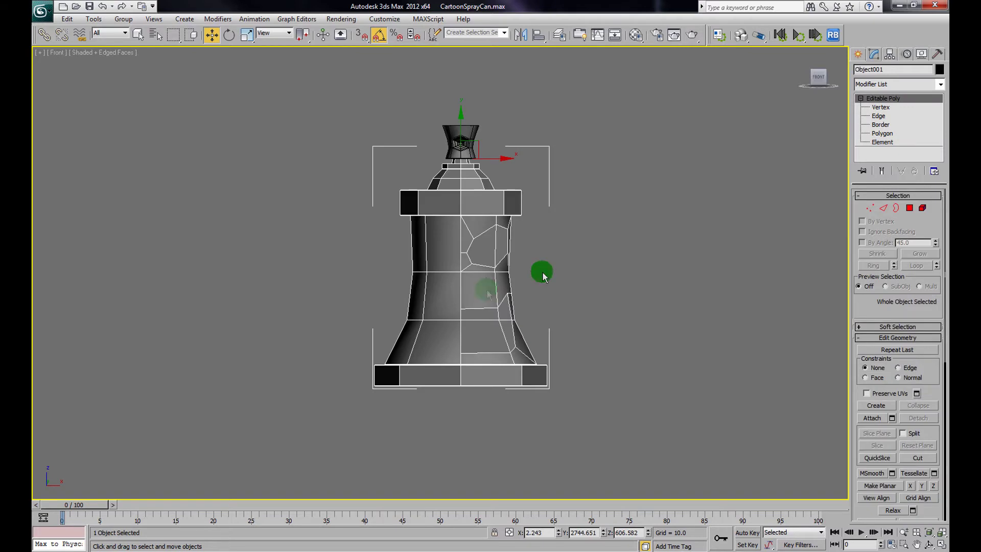
click(940, 86)
drag(941, 120, 949, 397)
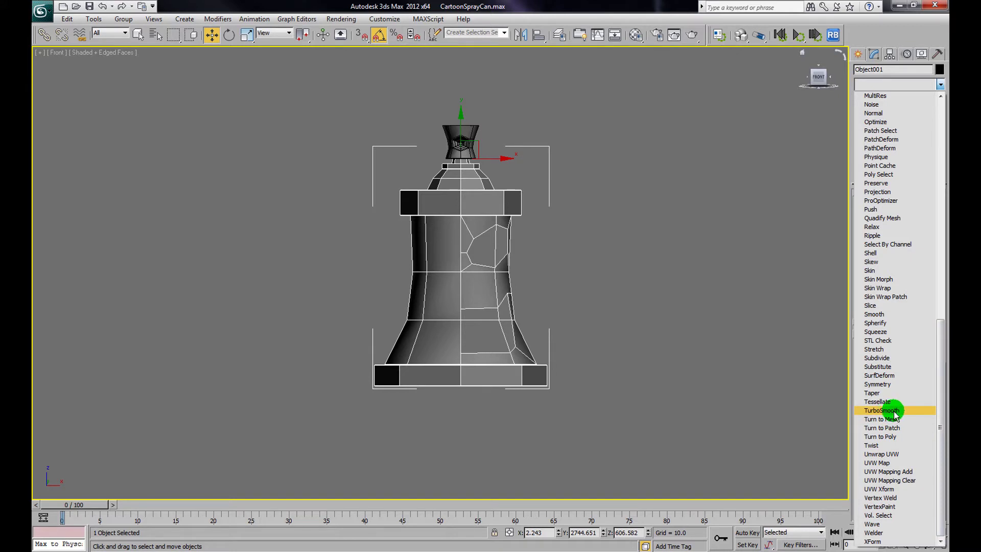
click(888, 384)
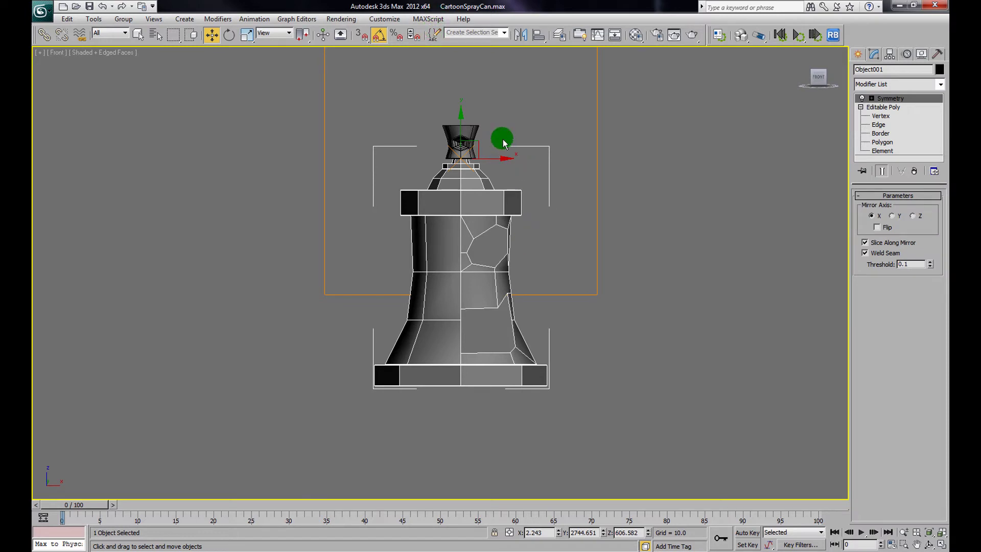
- Set the Symmetry mirror axis to Y with Flip turned off, so the holes are mirrored across the body
middle_drag(504, 138, 496, 215)
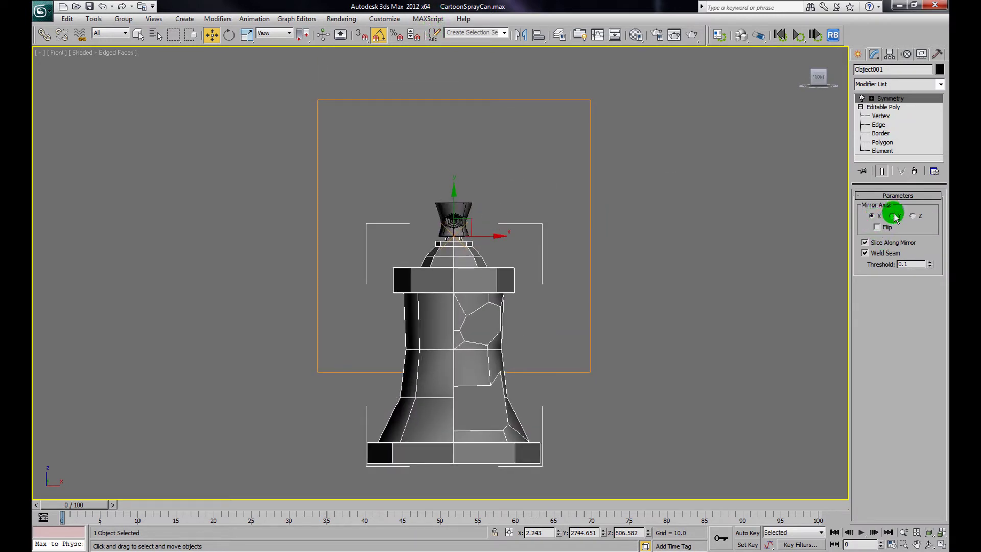
click(914, 215)
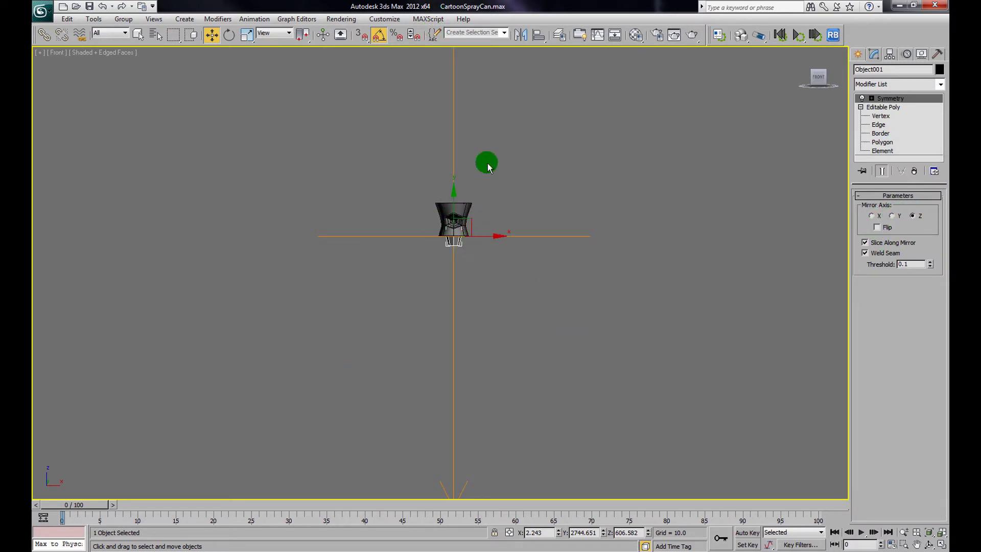
click(876, 227)
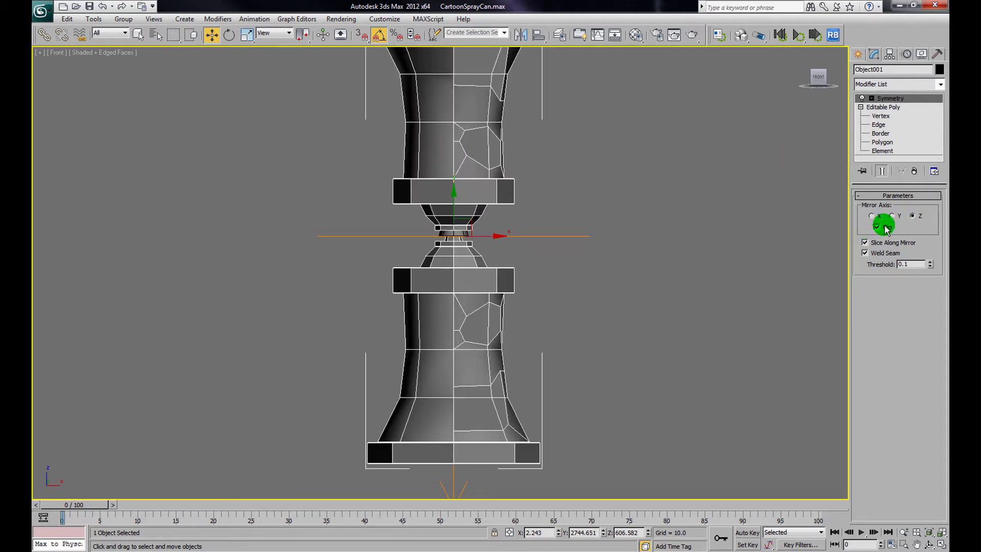
click(892, 216)
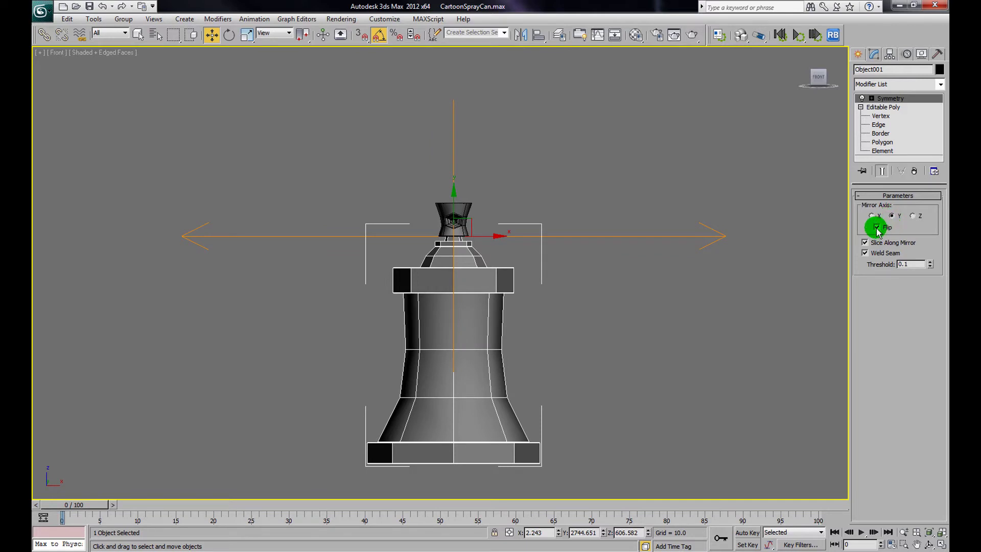
click(877, 228)
- Shift the Symmetry mirror plane along X until the can body's two halves meet in one clean centre seam, and dismiss the autosave error
middle_drag(563, 295, 568, 247)
scroll(568, 248, up, 3)
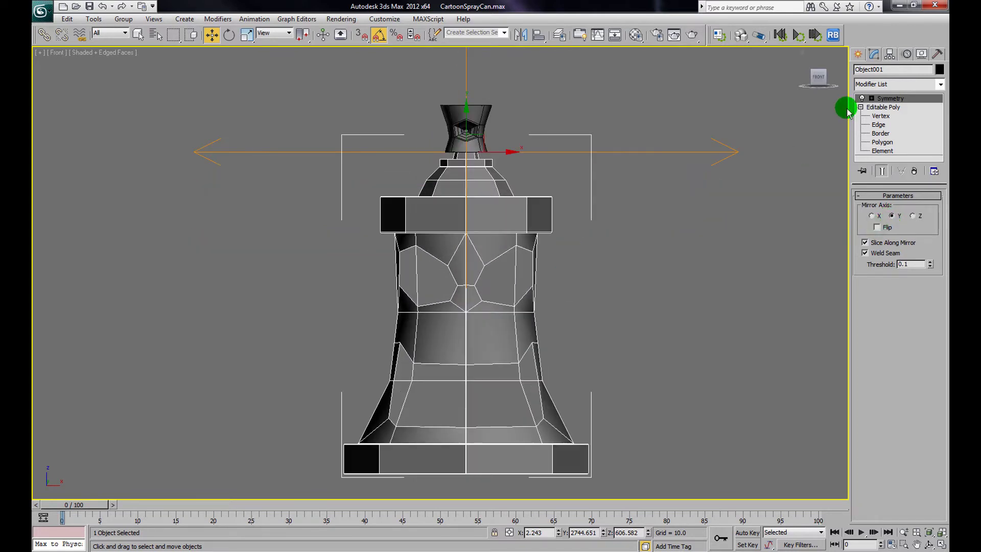
click(872, 98)
click(887, 107)
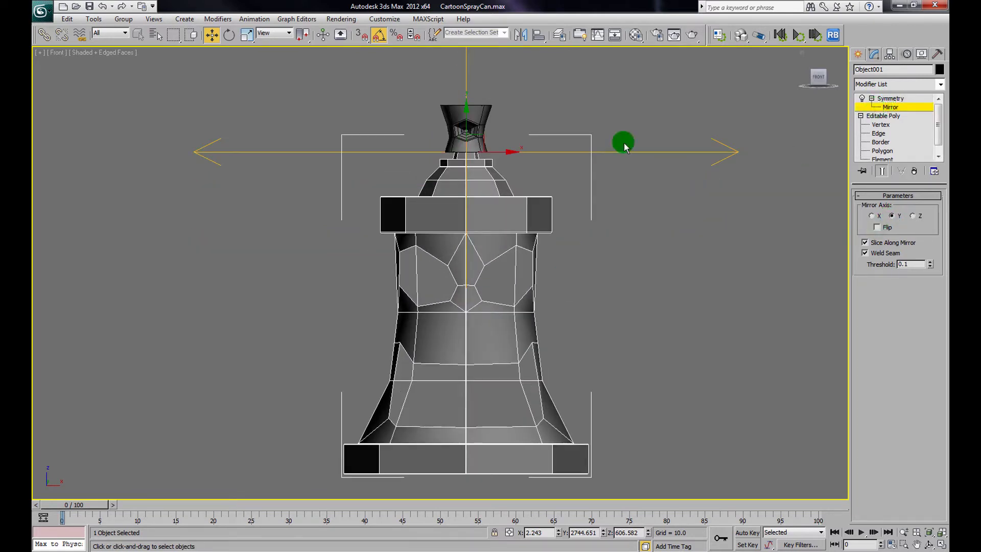
mouse_move(501, 152)
mouse_down()
mouse_move(521, 156)
mouse_move(469, 158)
mouse_move(499, 158)
mouse_up()
scroll(492, 163, up, 3)
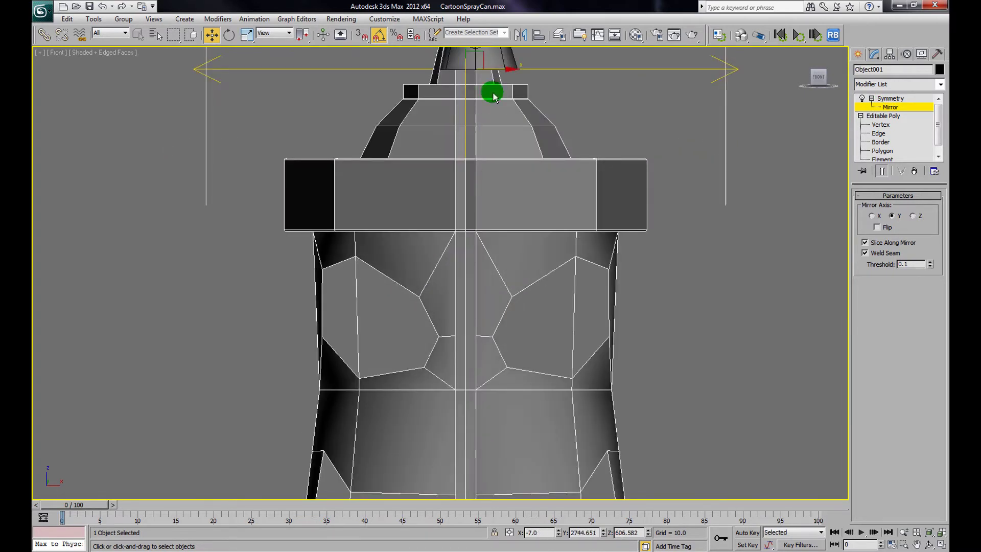
drag(502, 72, 515, 80)
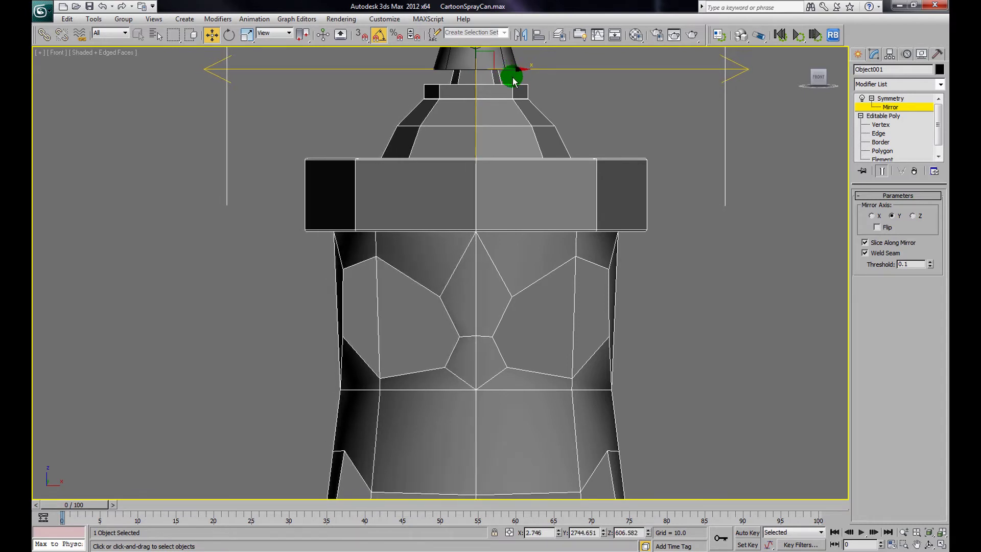
scroll(543, 214, up, 5)
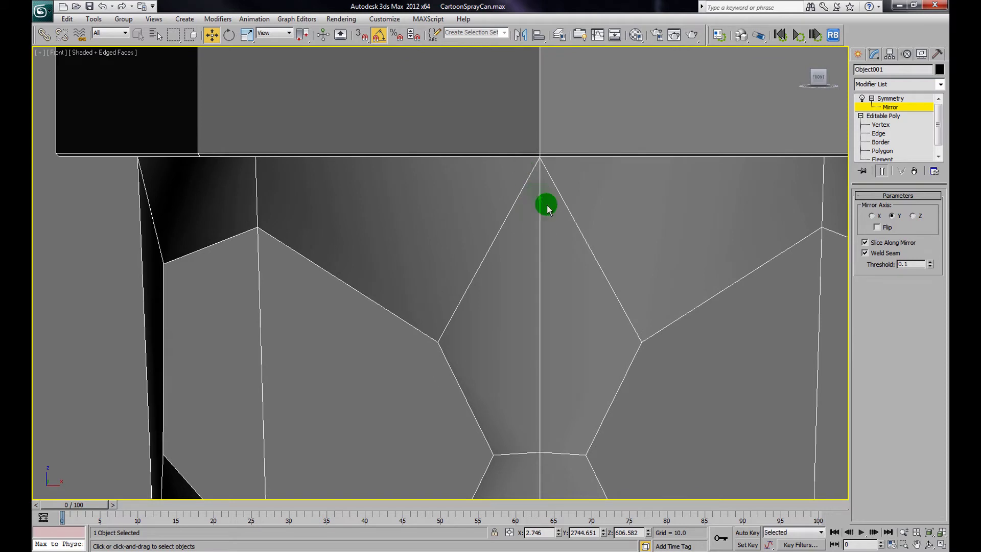
scroll(547, 208, down, 6)
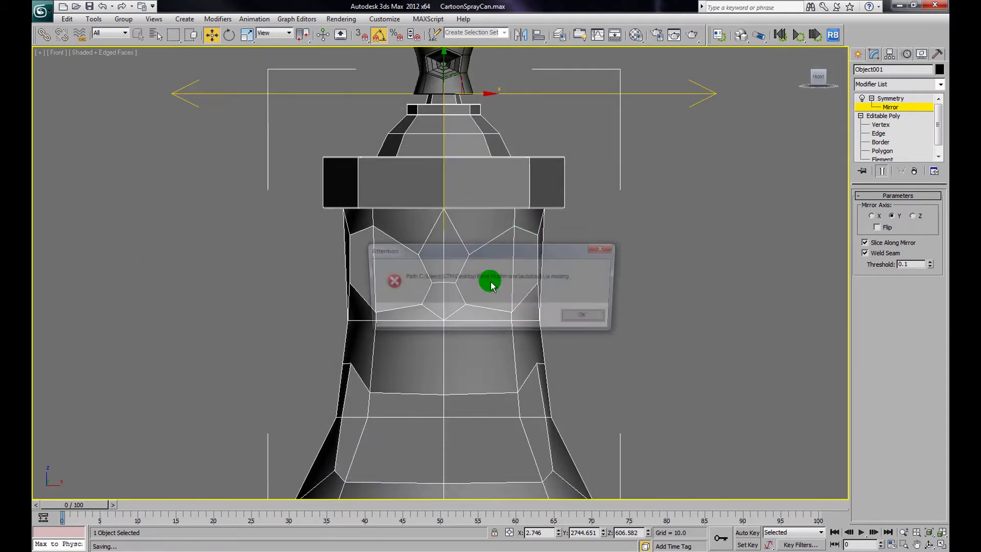
click(576, 318)
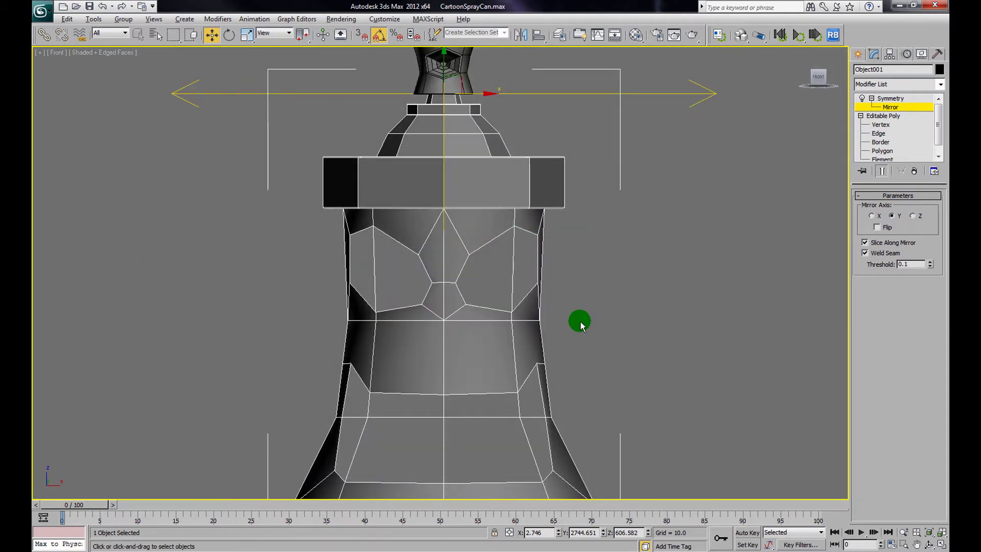
- Apply TurboSmooth to the mirrored can body in a maximized Perspective view, with 2 iterations and Isoline Display on
key(alt+w)
mouse_move(753, 380)
alt+middle_down()
mouse_move(689, 384)
mouse_move(648, 320)
mouse_move(482, 296)
mouse_move(465, 215)
mouse_move(517, 239)
mouse_move(578, 247)
mouse_move(598, 228)
mouse_move(628, 243)
mouse_move(675, 305)
mouse_move(672, 316)
mouse_move(563, 240)
mouse_move(596, 340)
mouse_move(590, 318)
mouse_move(652, 316)
mouse_move(628, 354)
mouse_move(645, 329)
mouse_move(817, 302)
mouse_move(624, 311)
mouse_move(927, 171)
alt+middle_up()
key(alt+w)
click(939, 84)
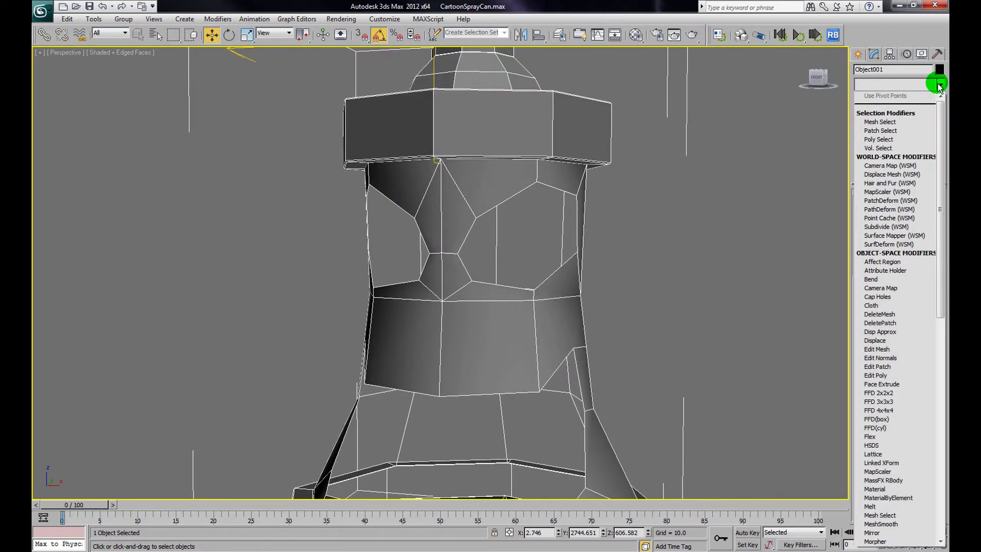
scroll(899, 306, down, 15)
click(906, 411)
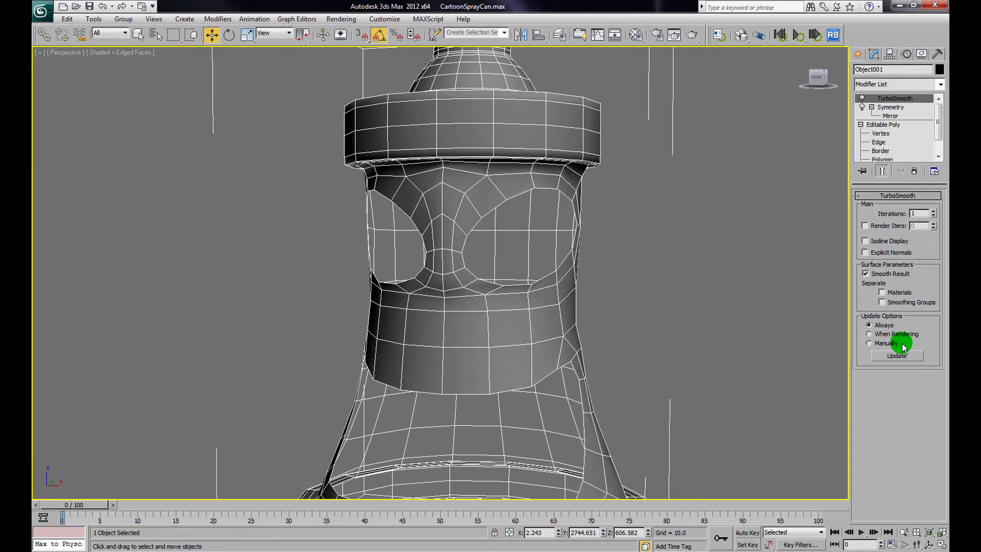
click(934, 212)
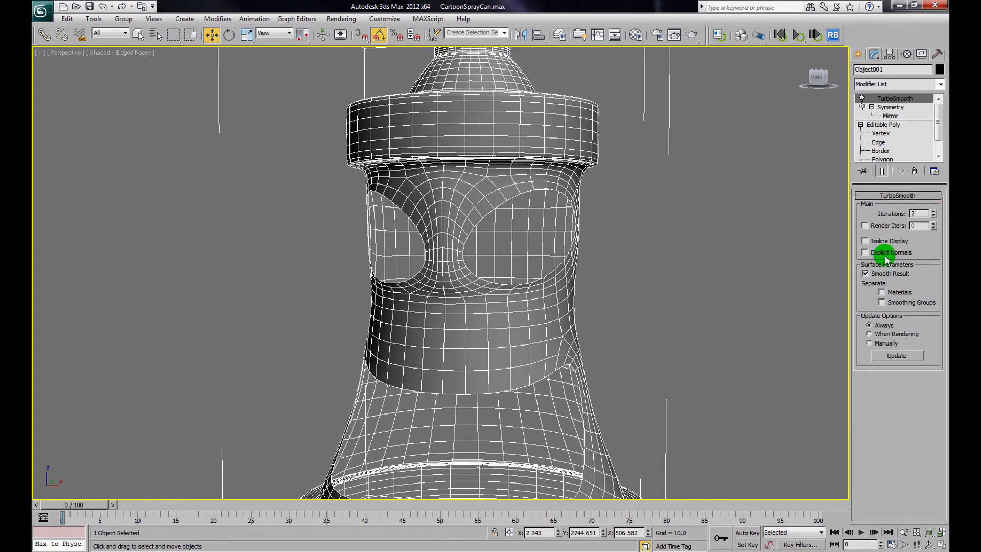
scroll(570, 305, down, 5)
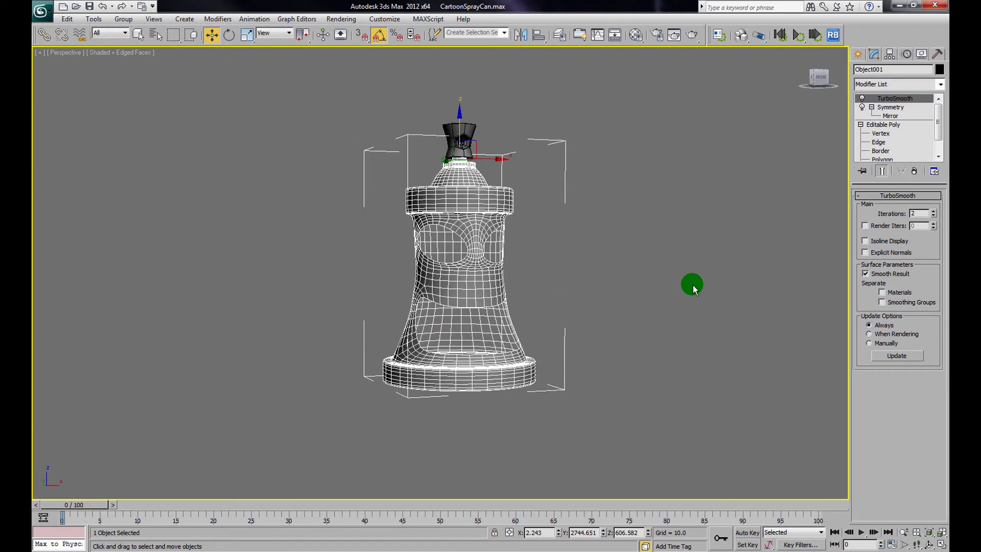
click(865, 242)
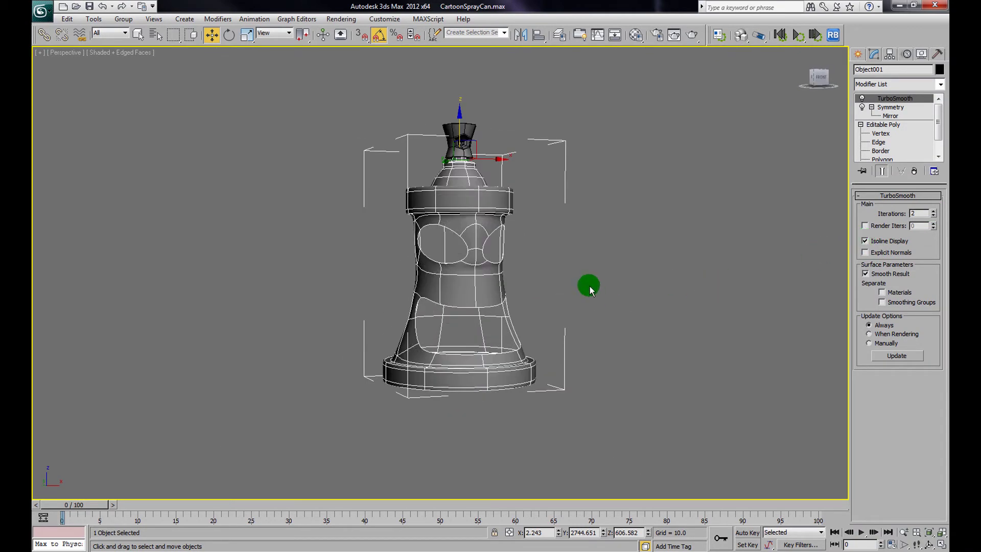
- Examine the smoothed can body, its holes and its underside from several angles
scroll(603, 294, up, 4)
click(620, 304)
alt+middle_drag(504, 306, 500, 276)
click(484, 271)
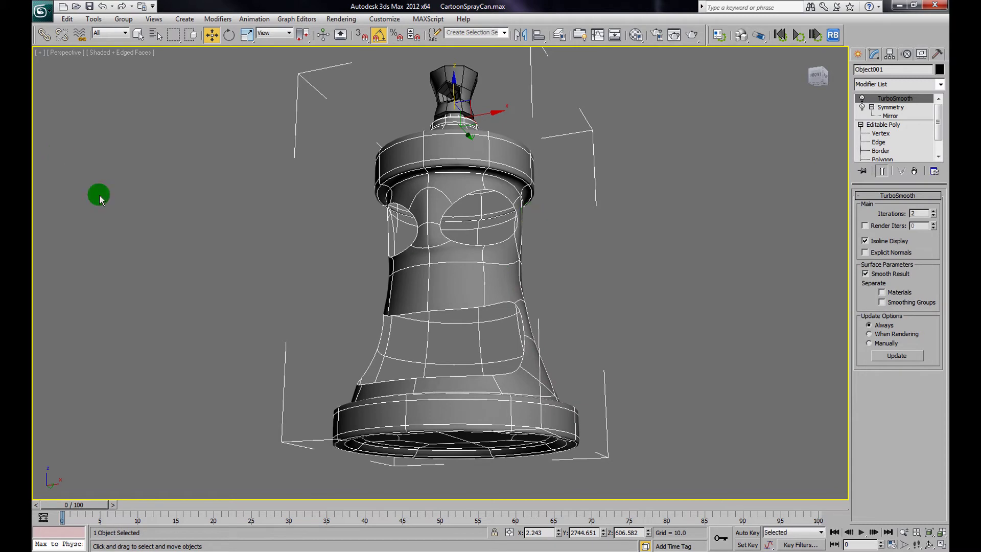
alt+middle_drag(585, 247, 393, 254)
scroll(393, 255, up, 3)
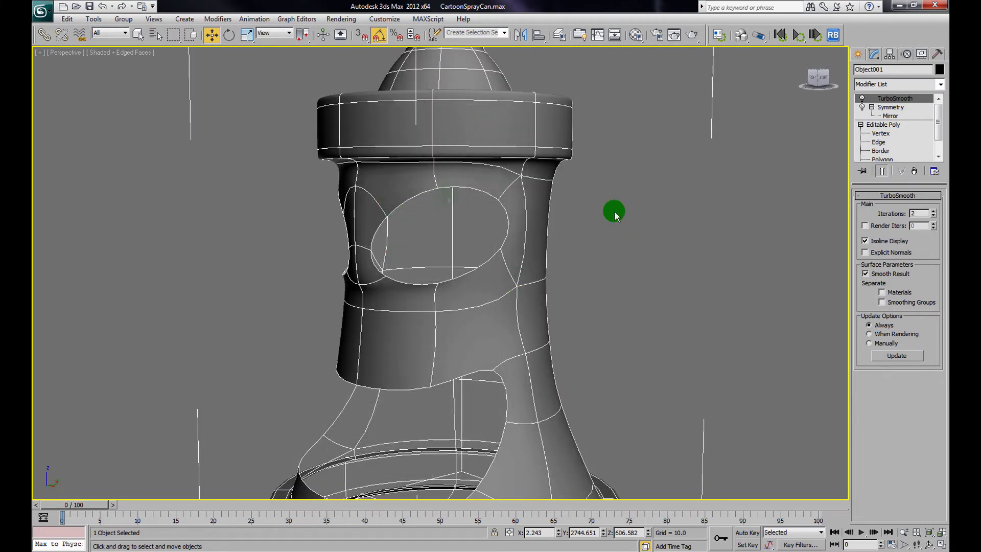
scroll(624, 321, down, 3)
middle_drag(624, 320, 628, 212)
mouse_move(479, 267)
alt+middle_down()
mouse_move(527, 259)
mouse_move(489, 257)
alt+middle_up()
middle_drag(521, 219, 551, 290)
scroll(551, 290, up, 3)
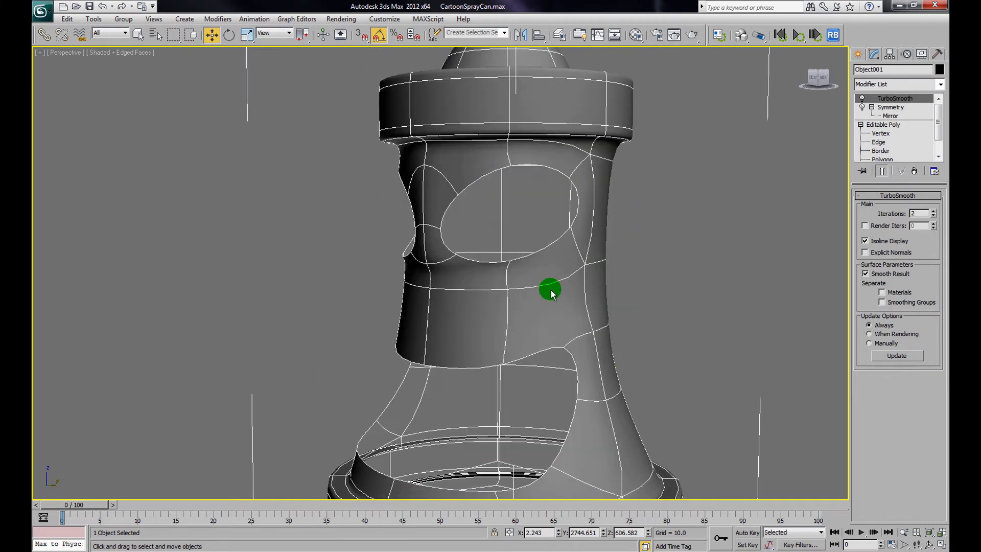
- Delete the TurboSmooth modifier and collapse the Symmetry modifier into the Editable Poly
right_click(892, 99)
click(841, 117)
right_click(893, 102)
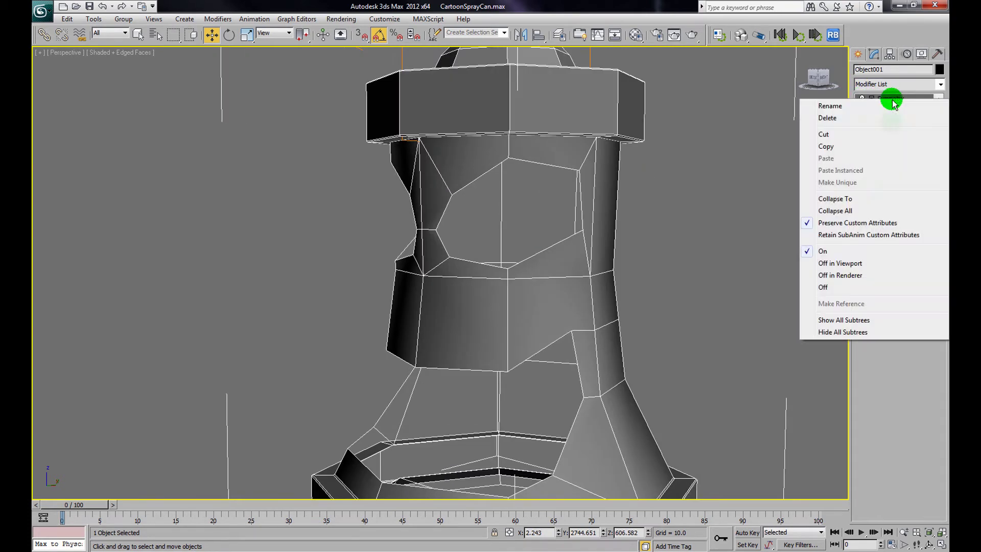
click(835, 199)
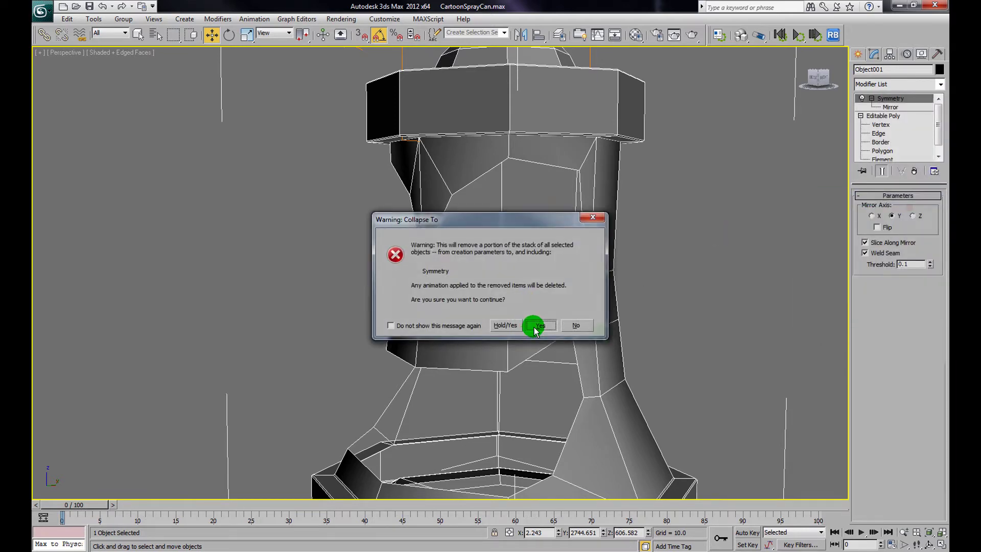
click(535, 329)
- Remove the extra edge running across the middle polygon on the underside of the can
alt+middle_drag(683, 346, 712, 214)
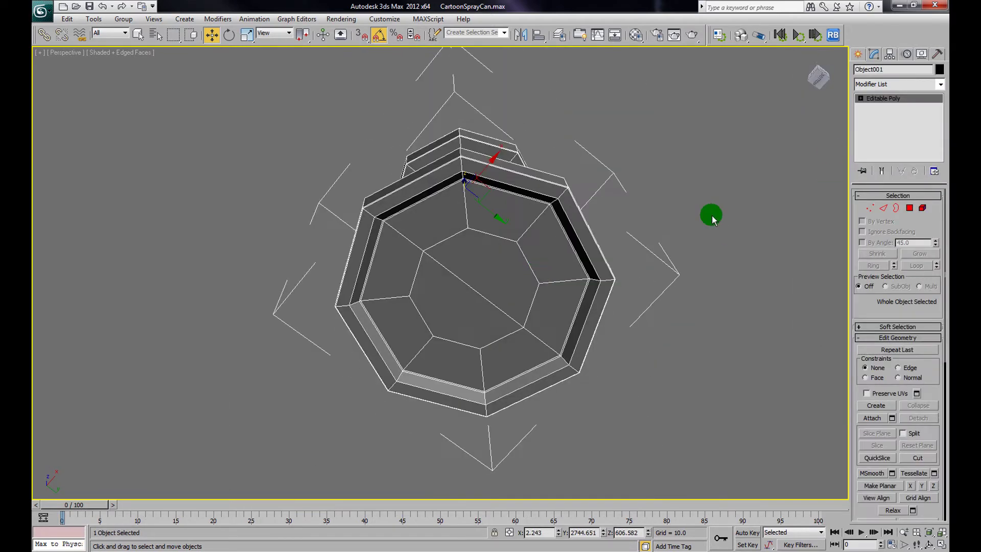
click(861, 98)
click(879, 115)
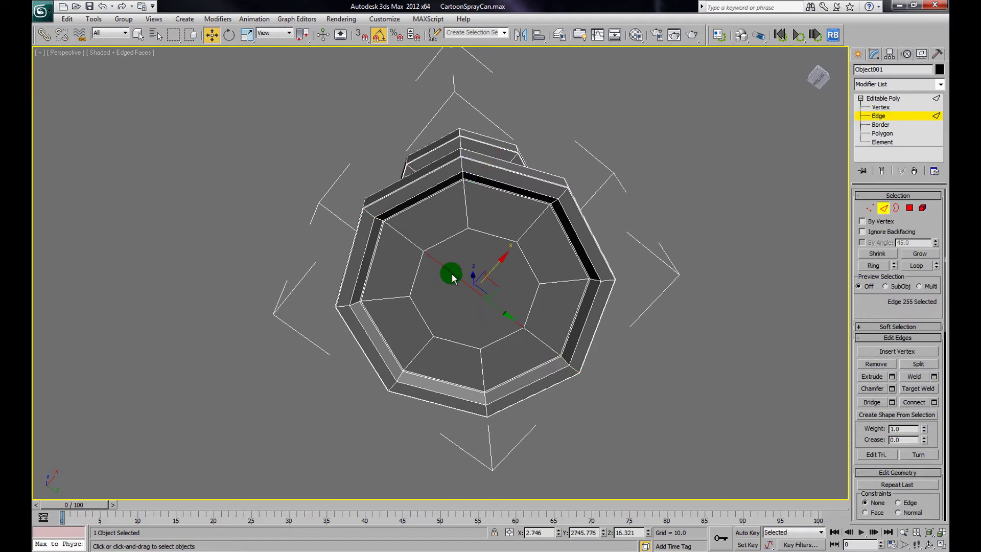
alt+middle_drag(466, 275, 543, 291)
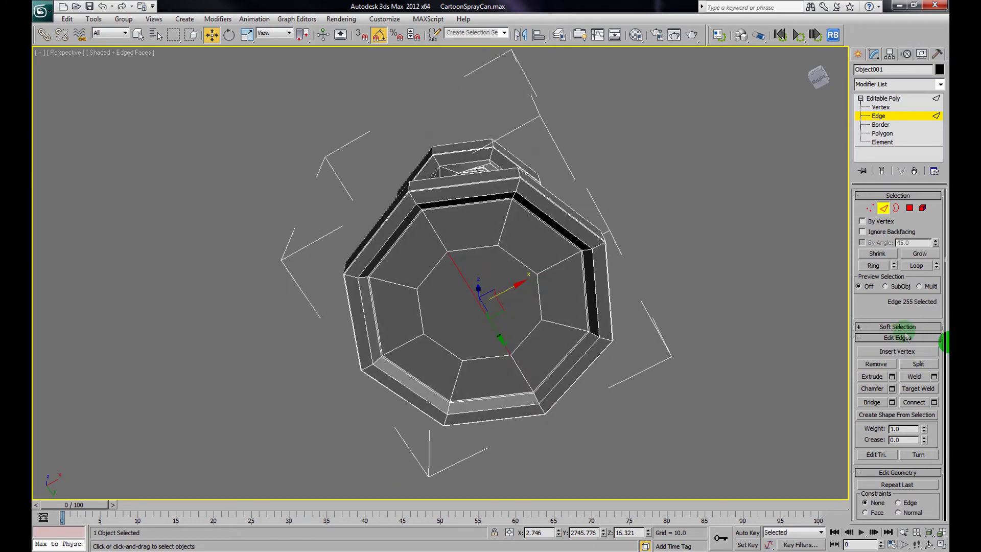
click(889, 366)
- Reapply TurboSmooth to the can body with 2 iterations and Isoline Display on
alt+middle_drag(705, 300, 817, 77)
click(939, 87)
drag(940, 114, 940, 336)
click(906, 411)
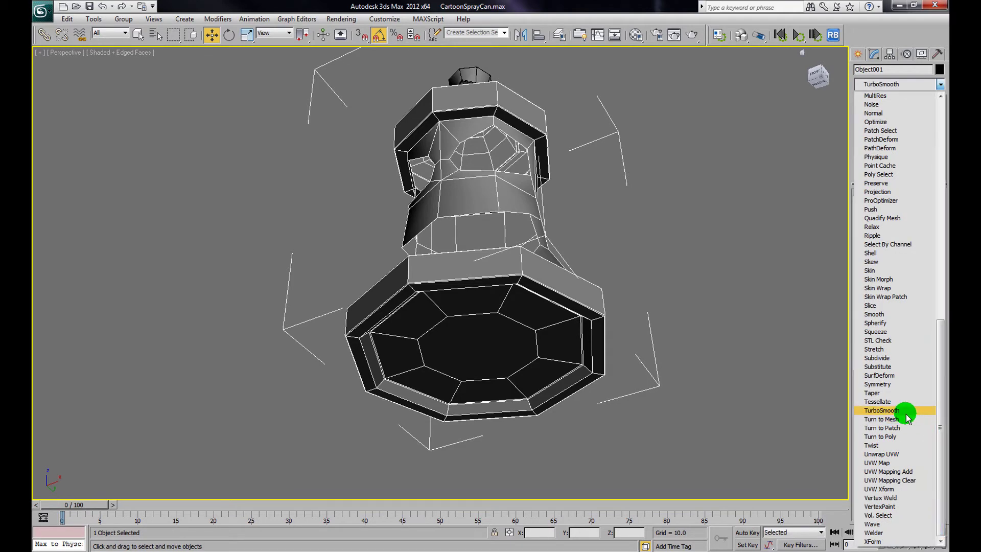
click(934, 211)
click(865, 241)
- Deselect the can body and inspect its smoothed surface and holes from the side
click(725, 266)
alt+middle_drag(588, 305, 631, 300)
scroll(635, 340, up, 6)
scroll(561, 313, down, 8)
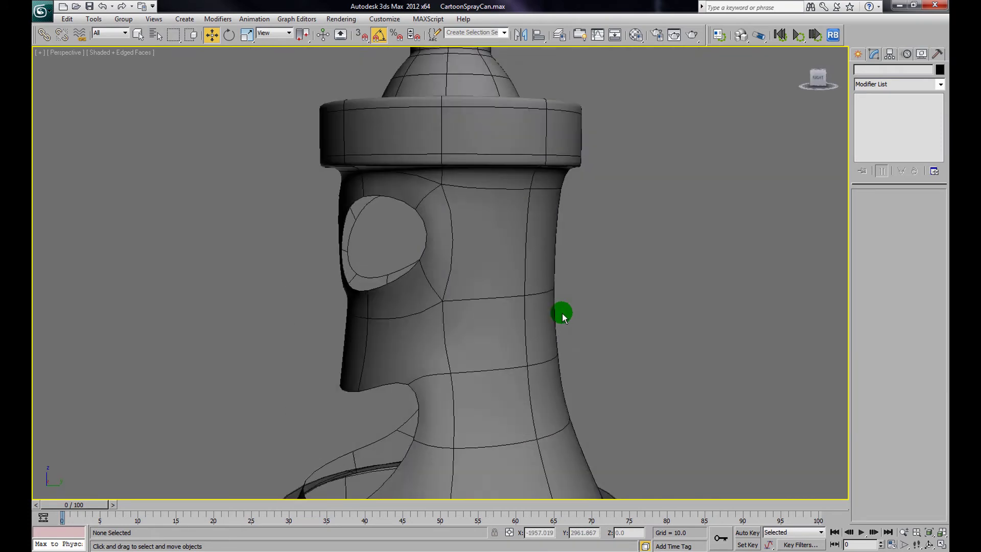
alt+middle_drag(504, 306, 528, 311)
- Reselect the can body, switch TurboSmooth off and select the border of the right-hand eye-shaped hole
click(535, 305)
scroll(535, 305, up, 3)
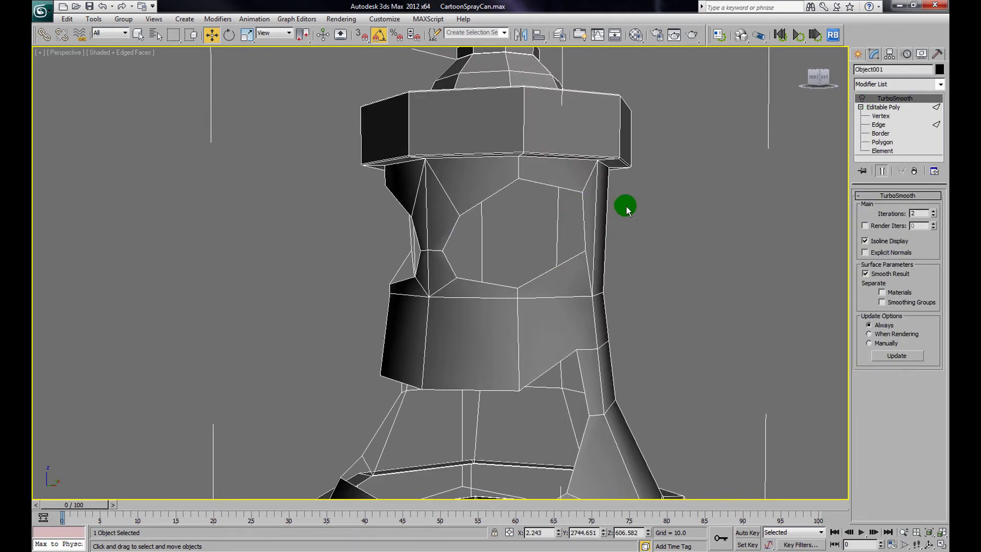
click(899, 134)
click(581, 195)
alt+middle_drag(602, 208, 515, 274)
scroll(523, 250, down, 3)
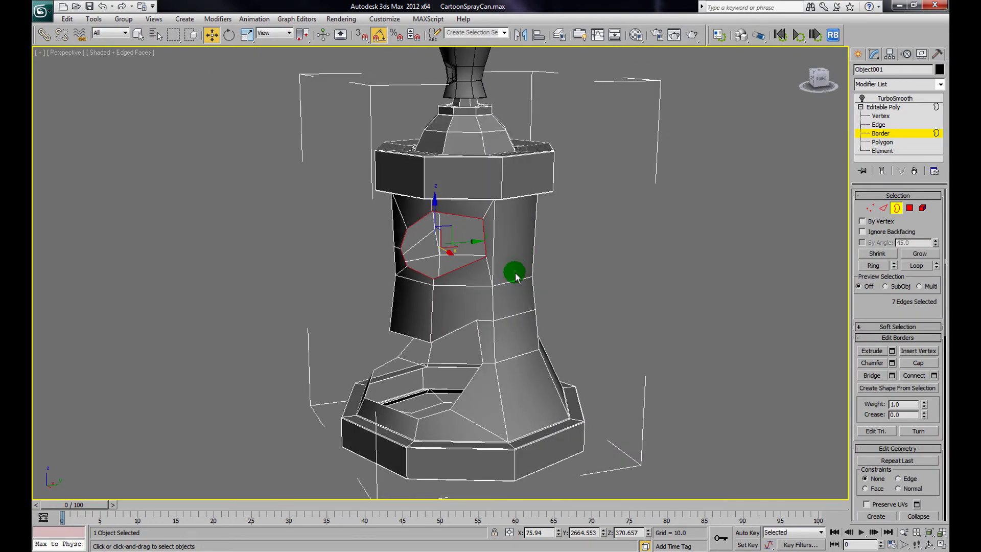
scroll(516, 276, up, 5)
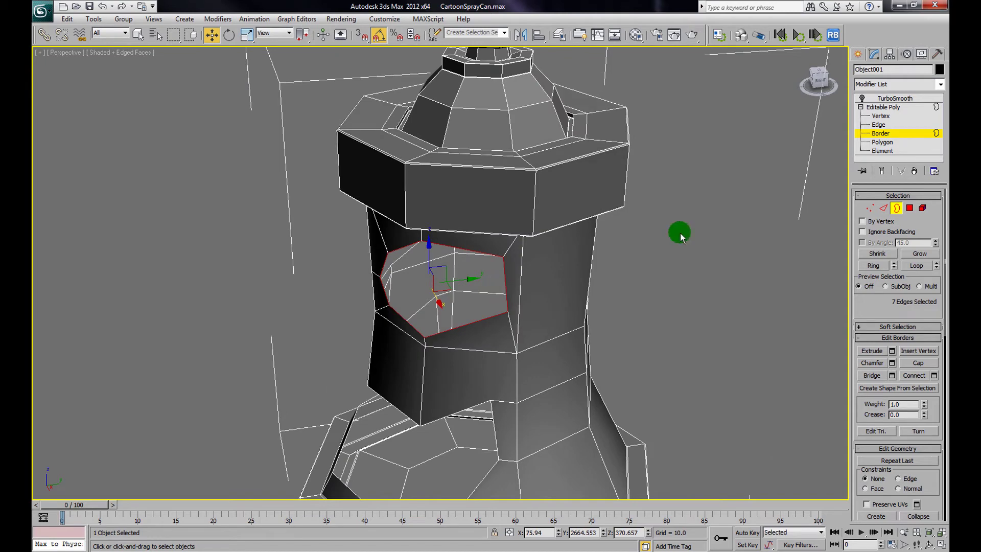
- Extrude the hole's border slightly inward by moving and scaling it to form a thin edge loop
click(247, 34)
scroll(502, 266, up, 4)
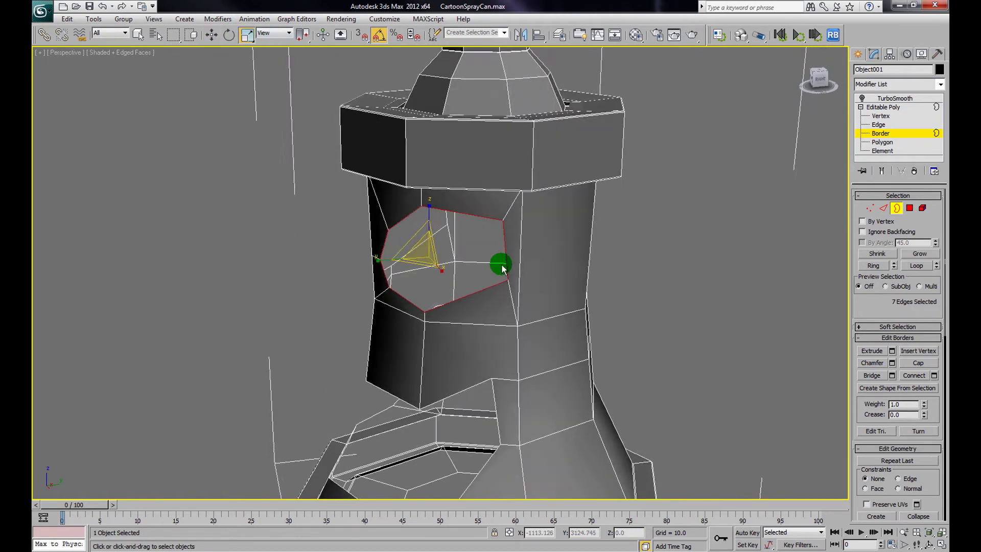
click(218, 36)
alt+middle_drag(501, 145, 494, 183)
shift+drag(425, 363, 422, 368)
alt+middle_drag(502, 380, 505, 357)
click(249, 36)
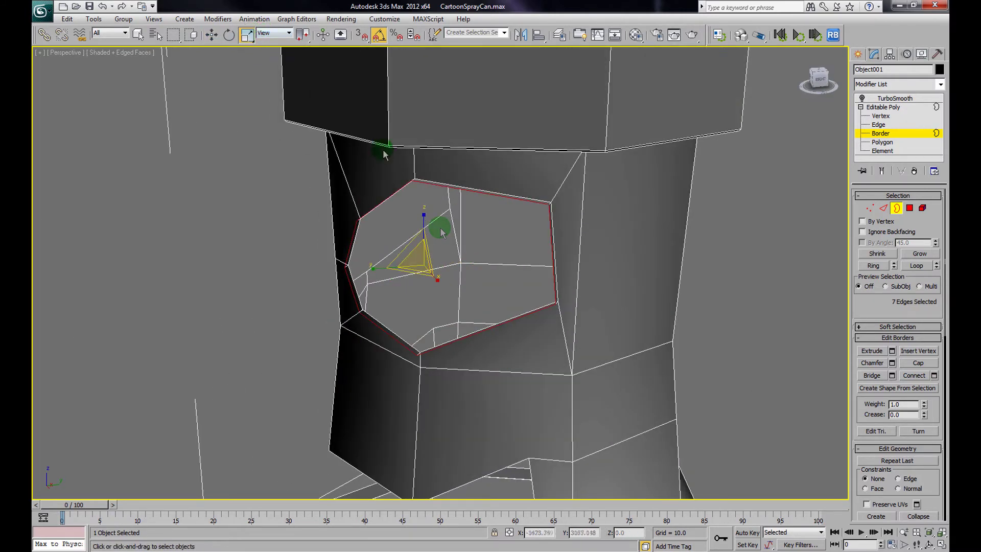
drag(419, 261, 417, 265)
- Extend the hole's border deeper into the body and scale it slightly to give the rim thickness
click(211, 35)
alt+middle_drag(241, 60, 443, 203)
drag(396, 384, 455, 382)
alt+middle_drag(455, 382, 479, 352)
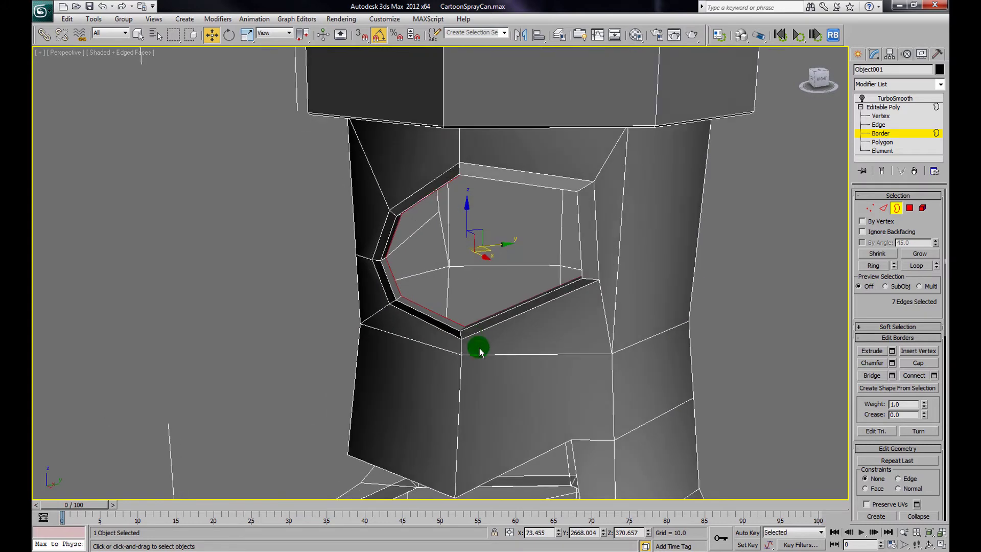
click(248, 35)
drag(466, 250, 468, 252)
- Switch TurboSmooth back on, enter vertex editing of the can body and show the smoothed end result
alt+middle_drag(544, 250, 429, 10)
click(876, 99)
alt+middle_drag(491, 170, 622, 191)
click(211, 35)
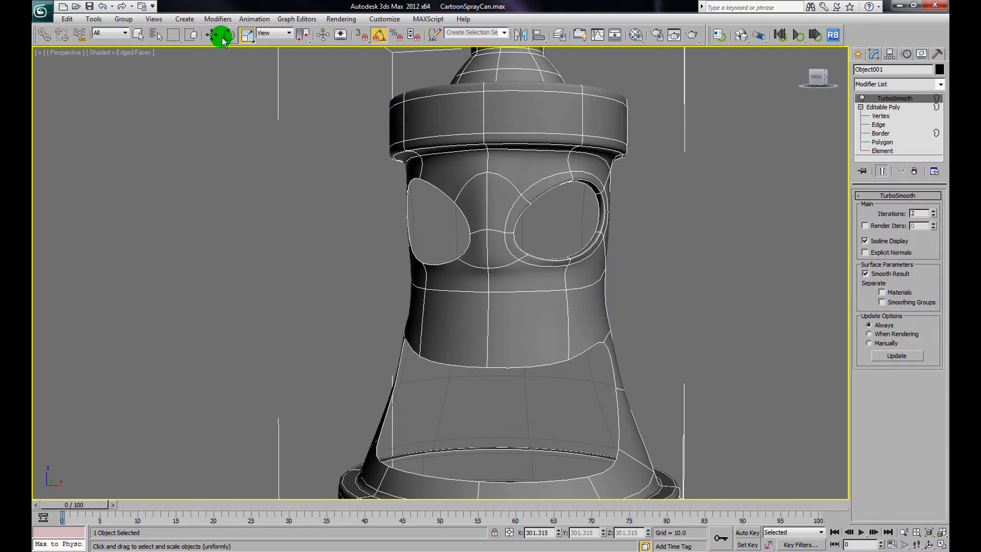
click(888, 117)
click(881, 167)
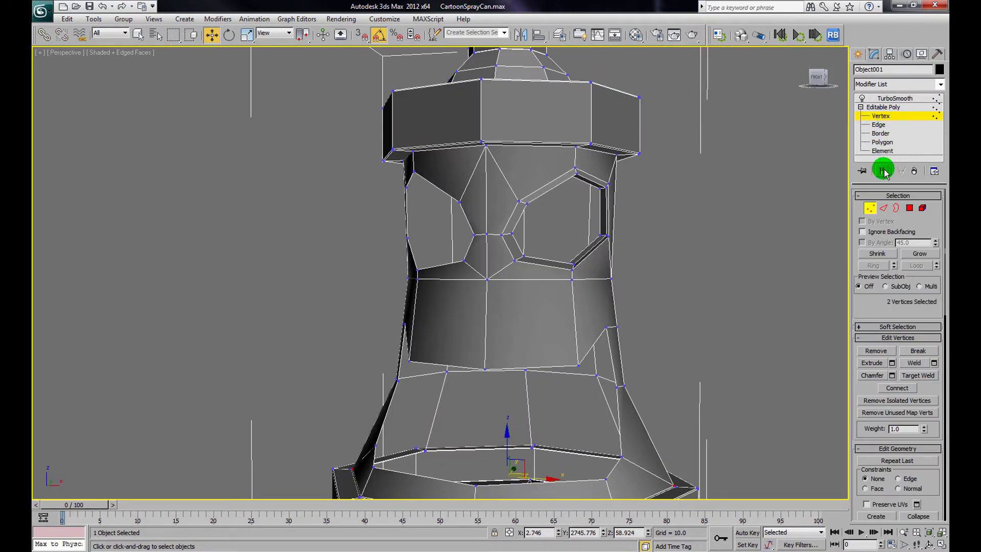
- Pull the upper corner vertex of the thickened hole's inner rim outward from the body
alt+middle_drag(696, 212, 688, 245)
click(622, 209)
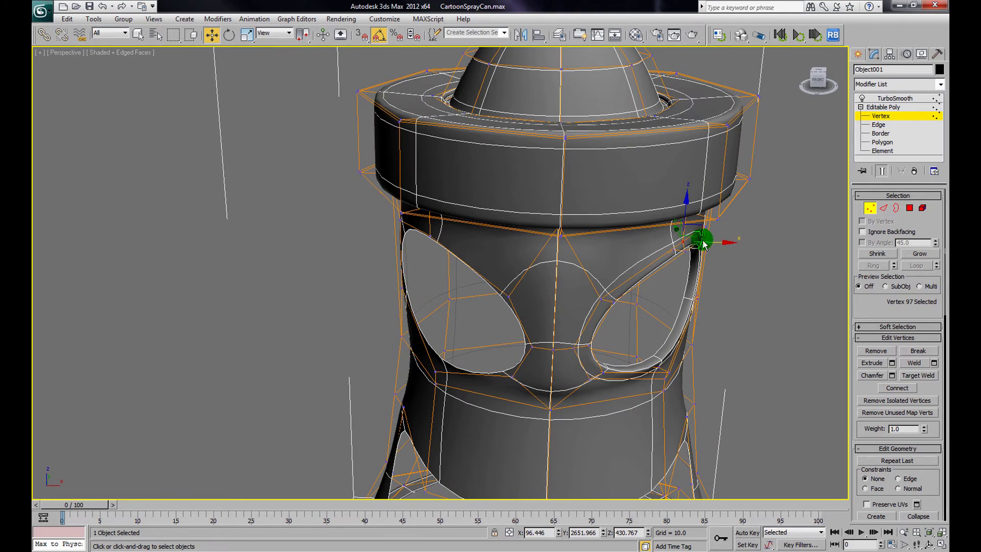
drag(695, 240, 691, 251)
click(691, 252)
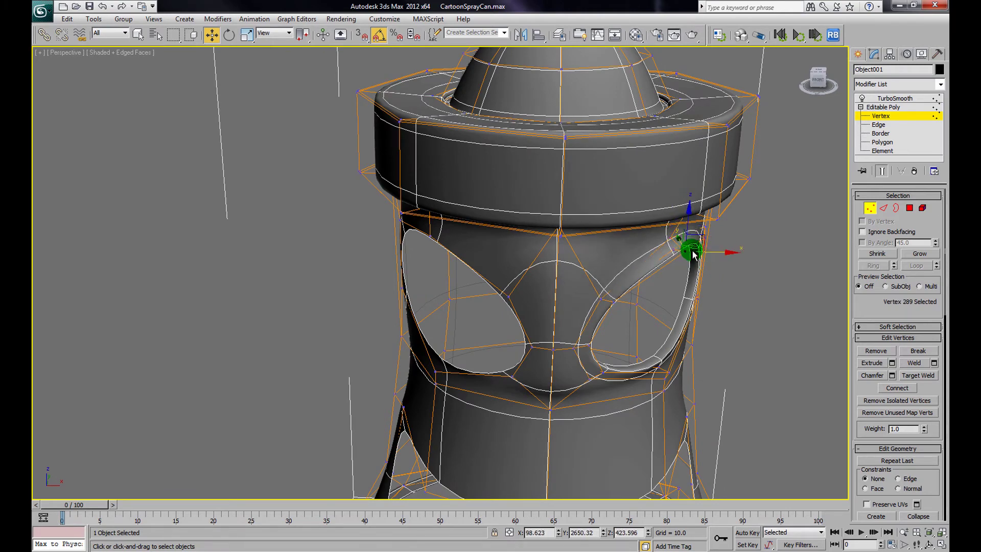
scroll(692, 266, down, 5)
click(663, 296)
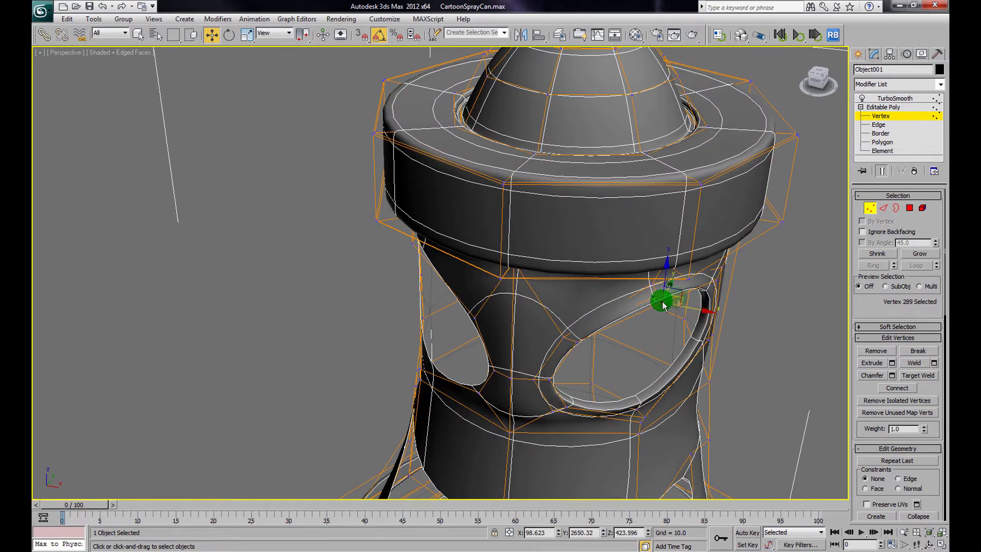
scroll(652, 301, down, 3)
scroll(513, 291, up, 6)
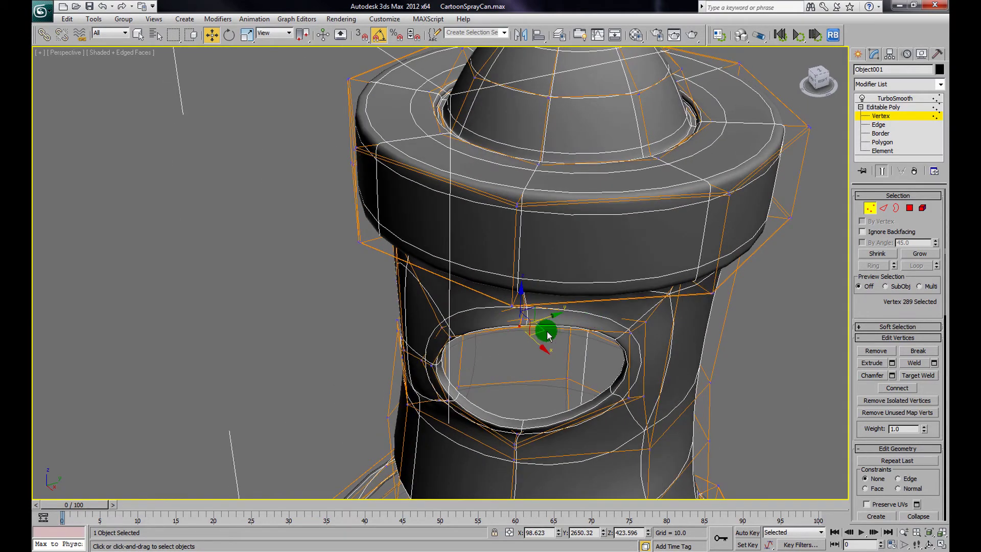
drag(536, 344, 527, 351)
alt+middle_drag(621, 355, 571, 325)
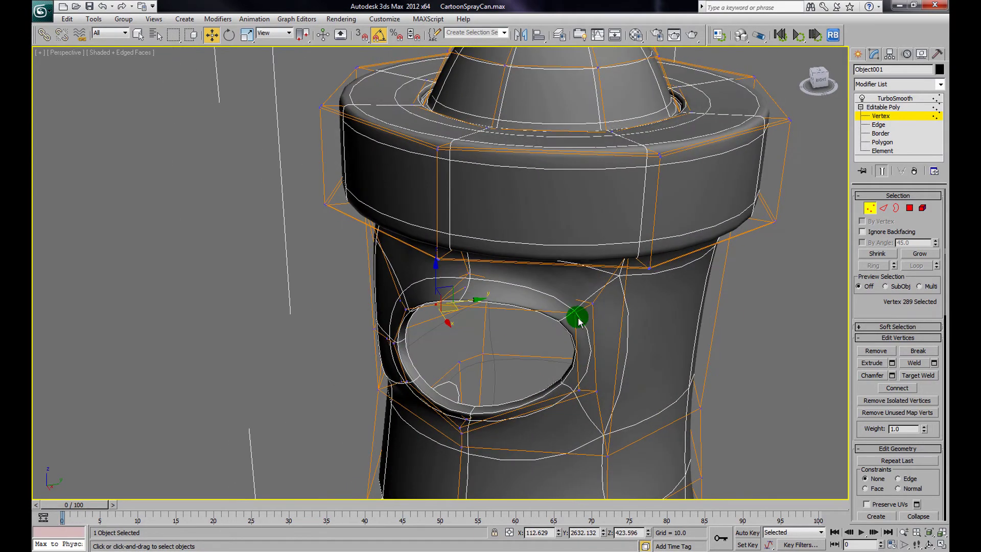
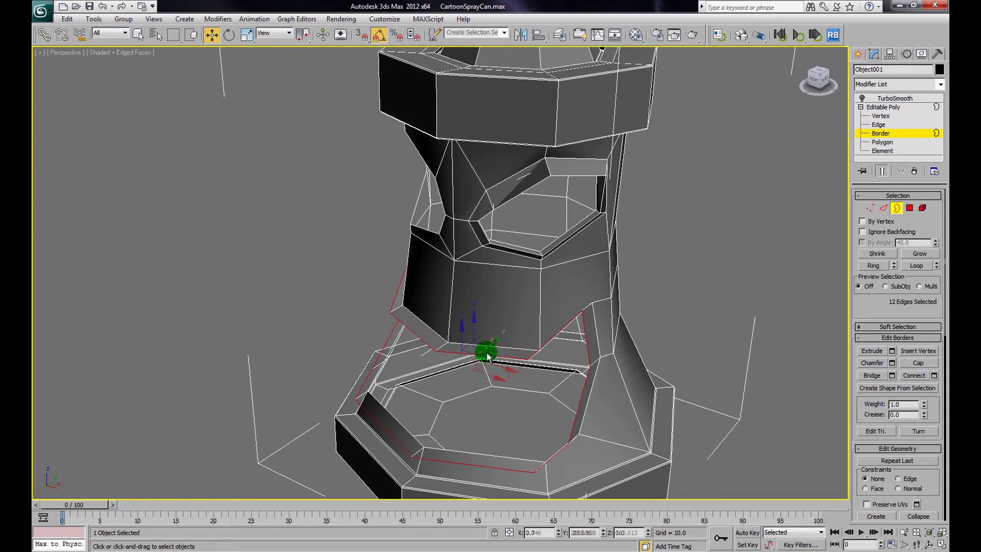
- Scale the mouth hole's border slightly and lower it to about Z 160
click(247, 37)
alt+middle_drag(403, 241, 484, 342)
drag(489, 365, 491, 387)
mouse_move(491, 387)
alt+middle_down()
mouse_move(519, 374)
mouse_move(492, 381)
alt+middle_up()
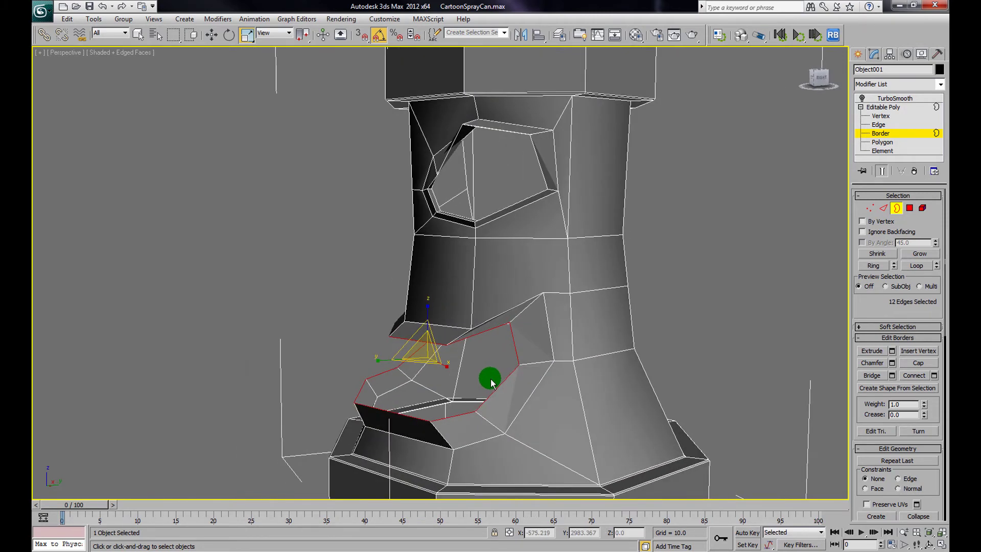
click(211, 34)
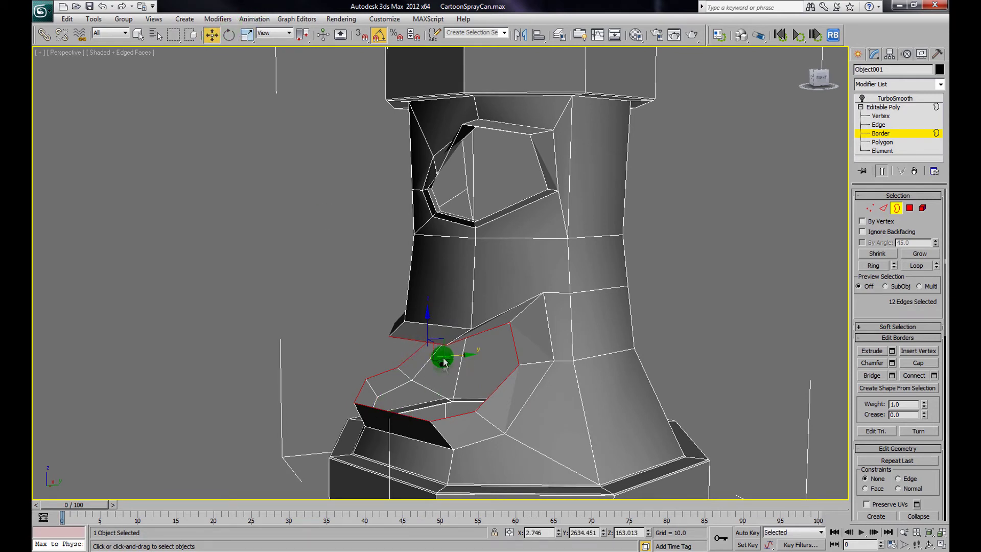
drag(446, 354, 429, 336)
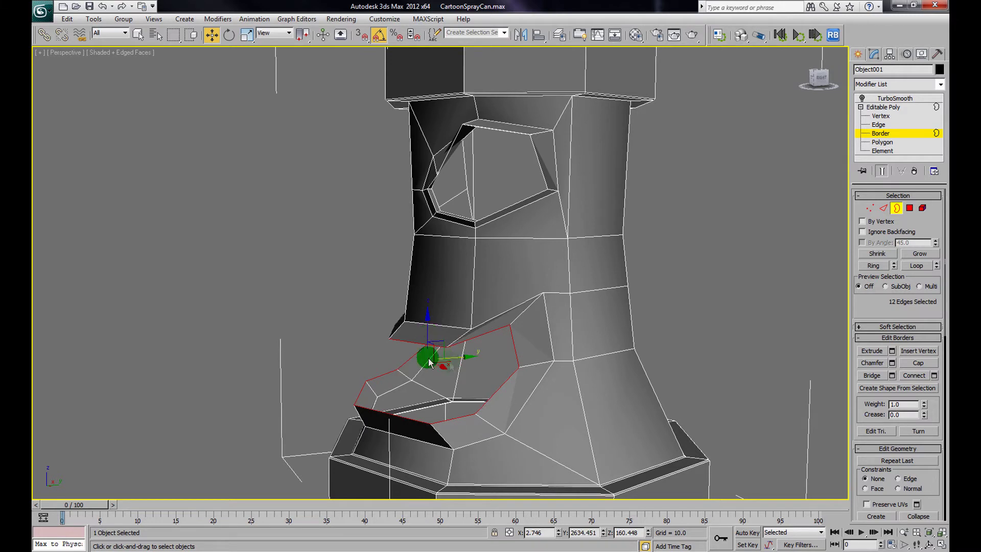
- Extrude the mouth hole's border inward by scaling it down, and shift the new edge loop deeper into the body
click(248, 36)
drag(429, 356, 424, 362)
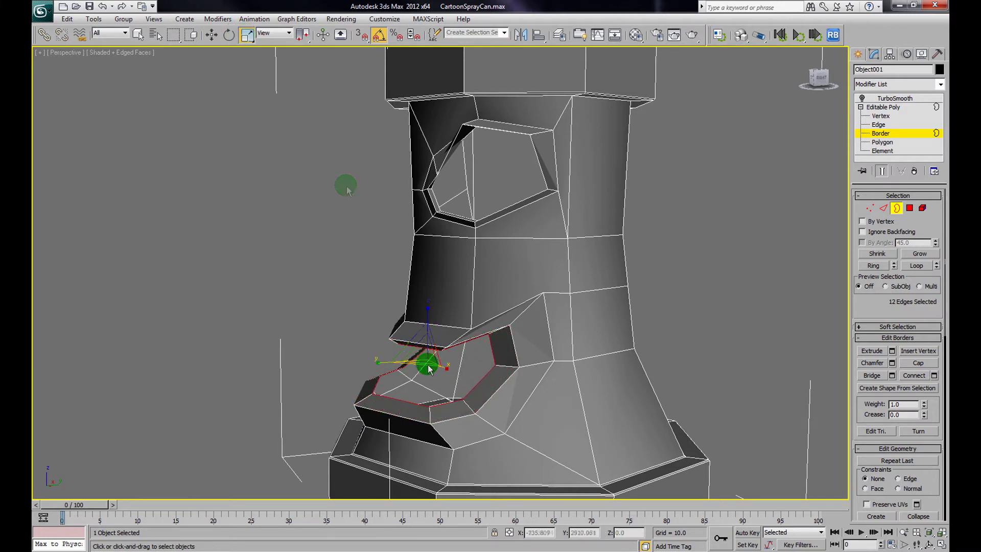
click(212, 36)
drag(460, 361, 467, 359)
alt+middle_drag(430, 360, 496, 303)
- Turn TurboSmooth back on to check the mouth, and return to border editing of the body with the end result shown
click(862, 98)
click(868, 98)
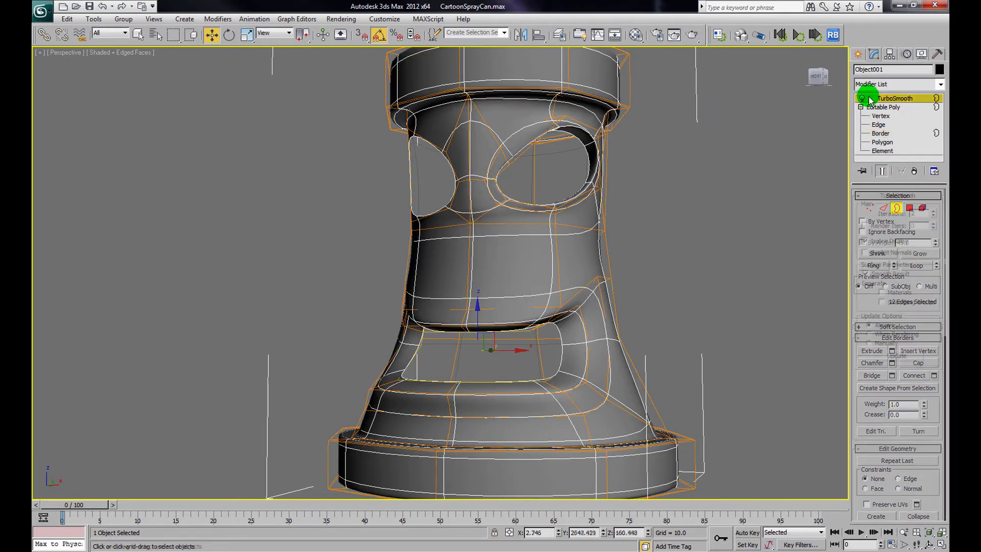
click(761, 248)
alt+middle_drag(761, 248, 670, 317)
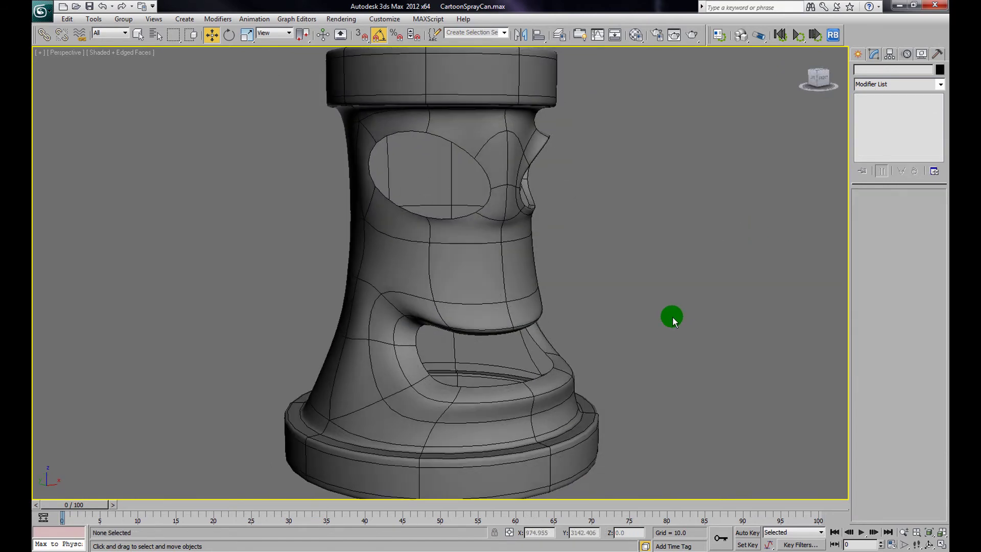
click(443, 393)
click(880, 133)
click(882, 170)
click(881, 171)
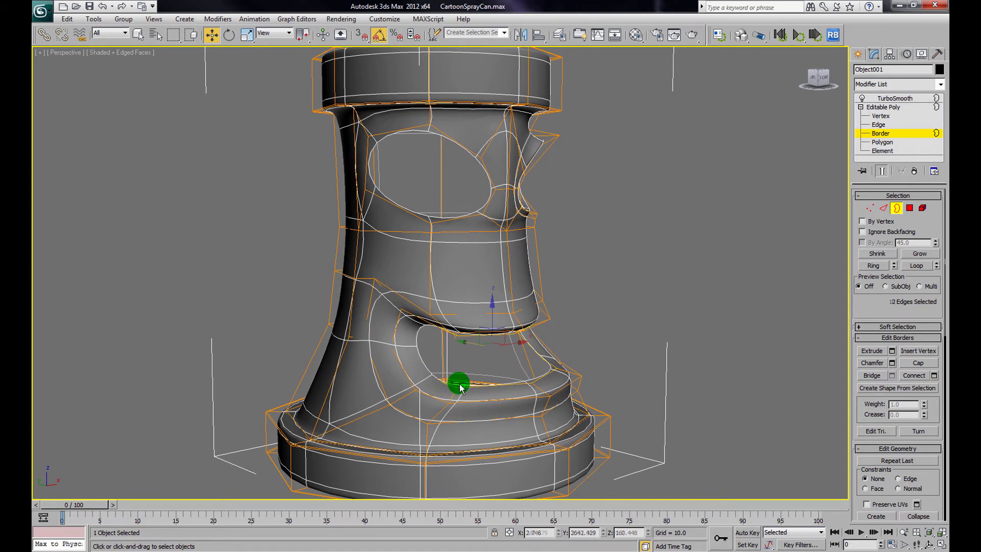
- Scale the mouth's inner border to about 95% along the X axis
alt+middle_drag(456, 389, 298, 119)
click(247, 34)
drag(486, 352, 450, 360)
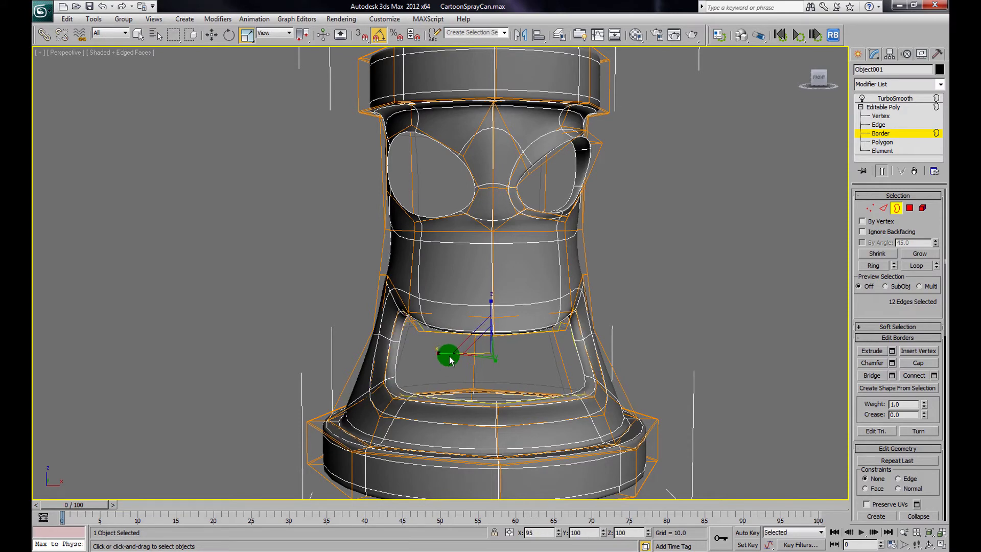
mouse_move(514, 335)
alt+middle_down()
mouse_move(585, 313)
mouse_move(508, 332)
mouse_move(650, 350)
alt+middle_up()
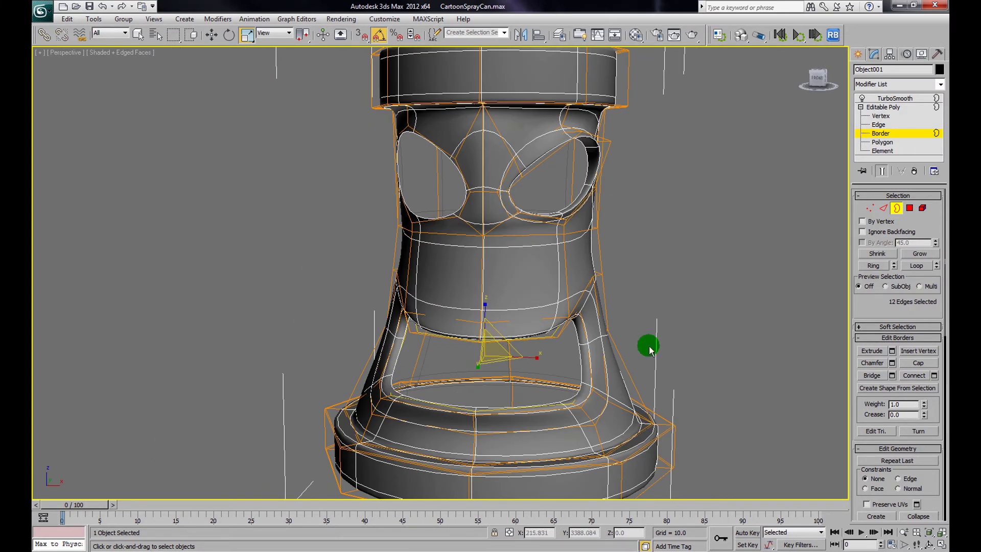
- In vertex editing, raise and reposition the centre vertex on the inner rim of the mouth's lower lip
click(879, 115)
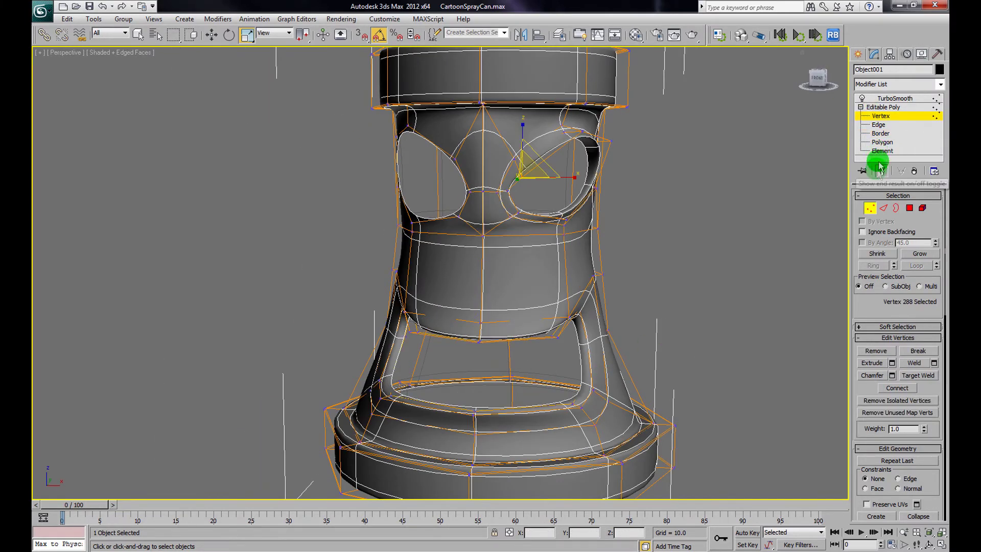
click(211, 34)
mouse_move(358, 189)
alt+middle_down()
mouse_move(441, 193)
mouse_move(565, 302)
alt+middle_up()
alt+middle_drag(521, 354, 534, 366)
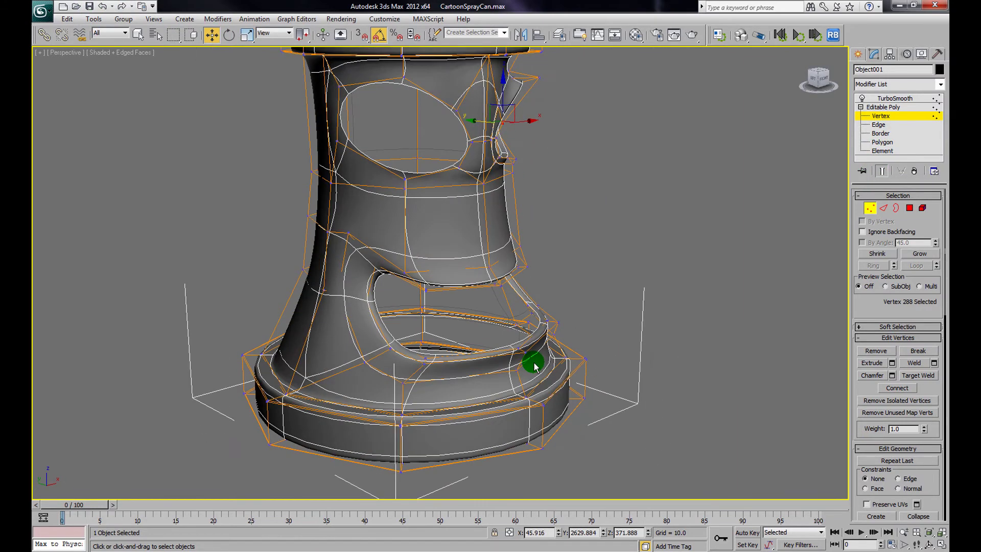
drag(501, 346, 540, 319)
alt+middle_drag(541, 319, 504, 372)
drag(503, 337, 505, 324)
click(497, 386)
click(496, 386)
alt+middle_drag(497, 386, 510, 374)
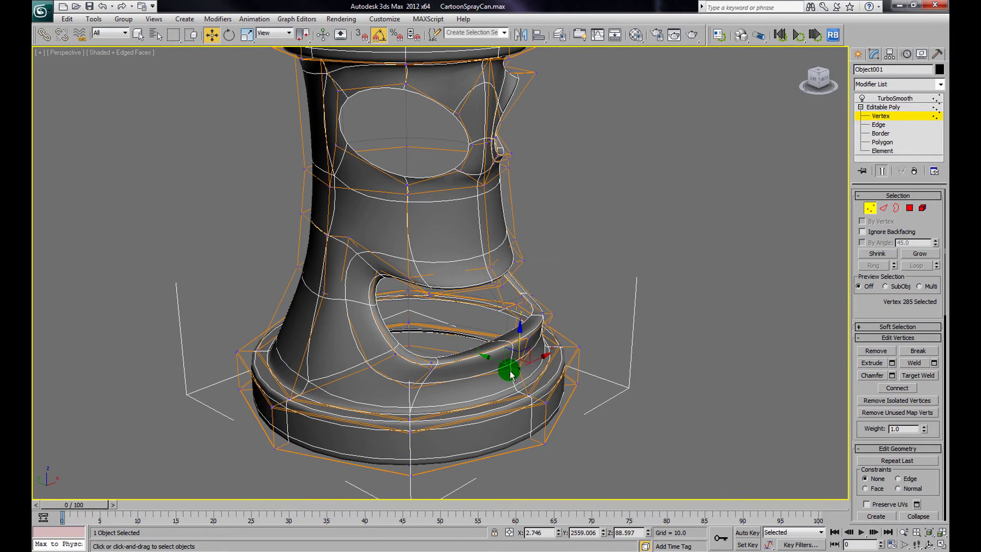
drag(496, 366, 513, 374)
alt+middle_drag(513, 374, 681, 252)
- Leave vertex editing and examine the smoothed eye and mouth holes
click(468, 129)
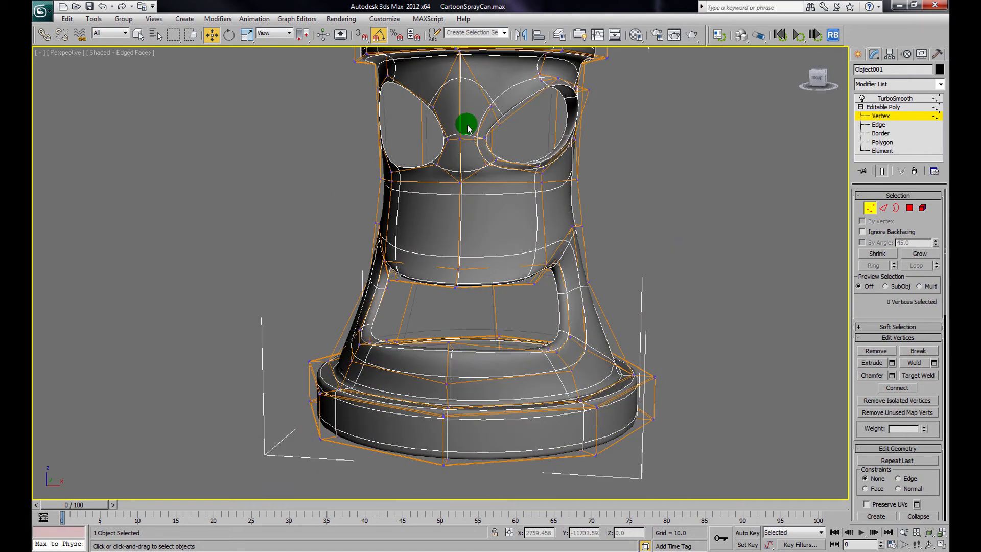
click(904, 99)
click(587, 176)
scroll(588, 289, down, 5)
click(506, 286)
scroll(580, 291, up, 8)
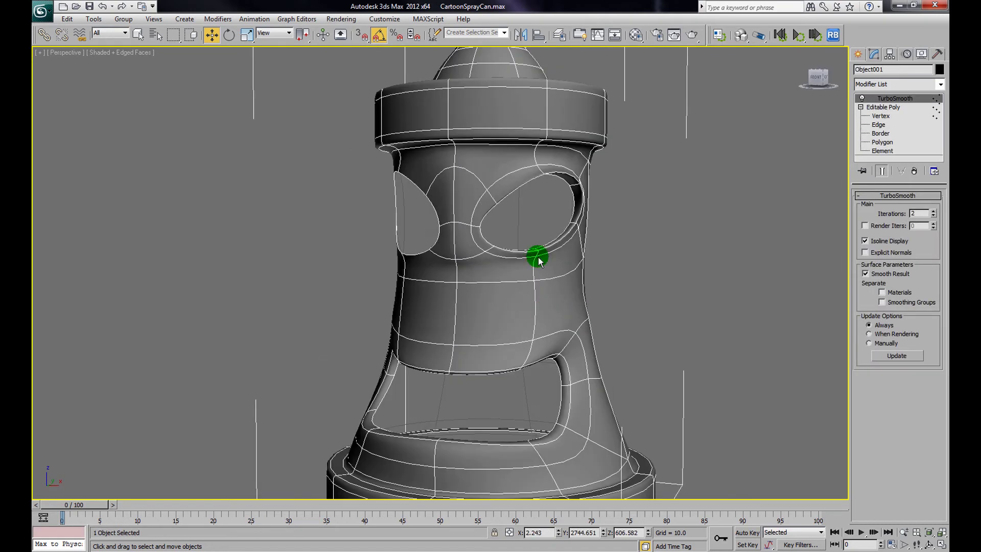
- Turn off TurboSmooth and delete the modifier from the can body
click(863, 98)
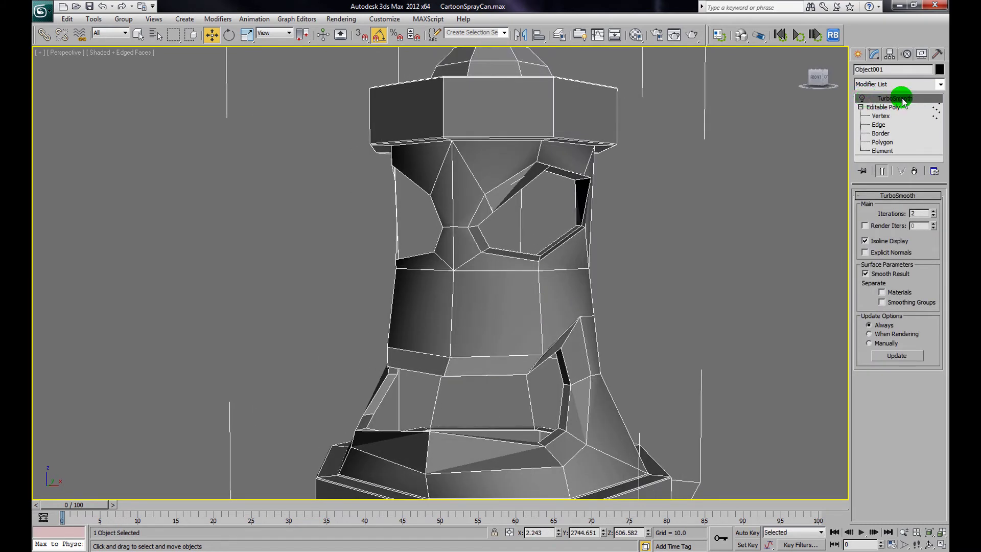
mouse_move(573, 256)
alt+middle_down()
mouse_move(574, 271)
mouse_move(595, 230)
alt+middle_up()
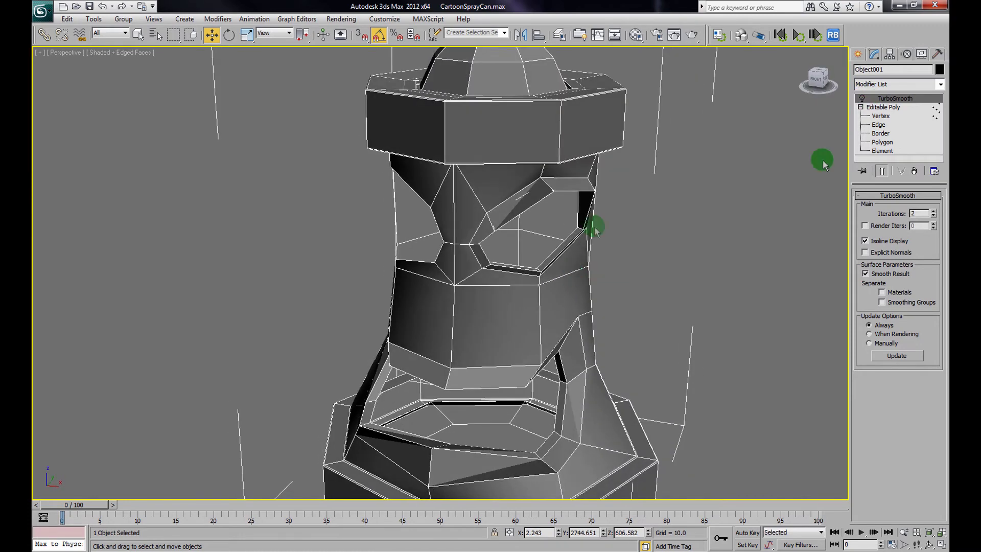
right_click(911, 100)
click(859, 121)
- Enter vertex editing and slightly lower the middle vertex on the eye hole's upper inner rim
click(900, 107)
click(911, 99)
click(739, 178)
click(522, 188)
click(894, 110)
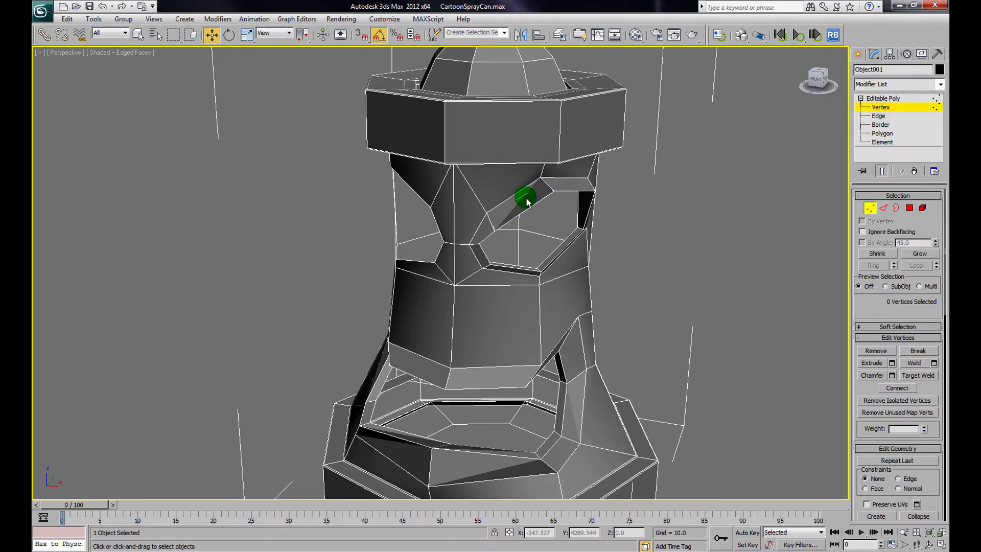
click(554, 195)
drag(555, 169, 558, 176)
alt+middle_drag(600, 204, 576, 235)
scroll(575, 234, up, 3)
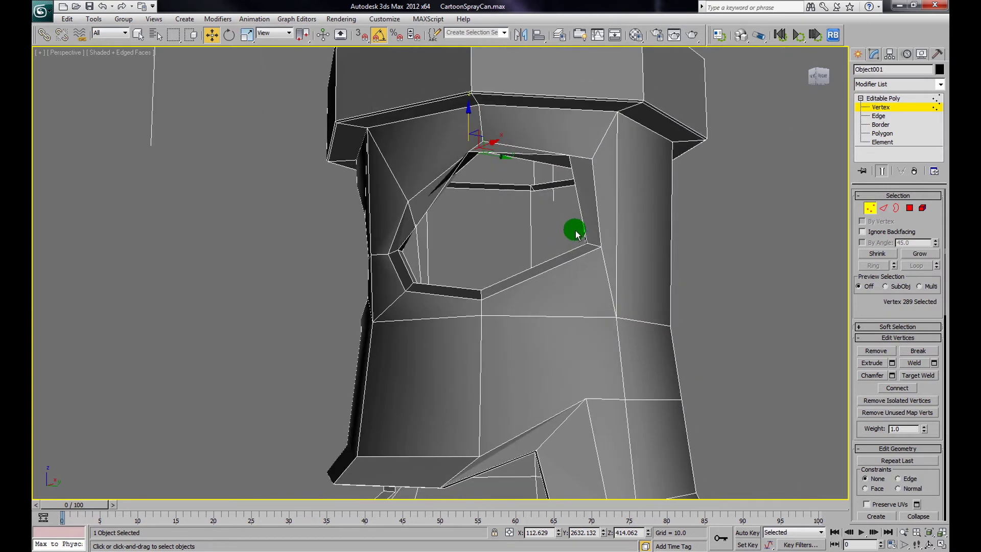
alt+middle_drag(761, 152, 786, 169)
- Convert the can body to Editable Mesh and back to Editable Poly
click(889, 106)
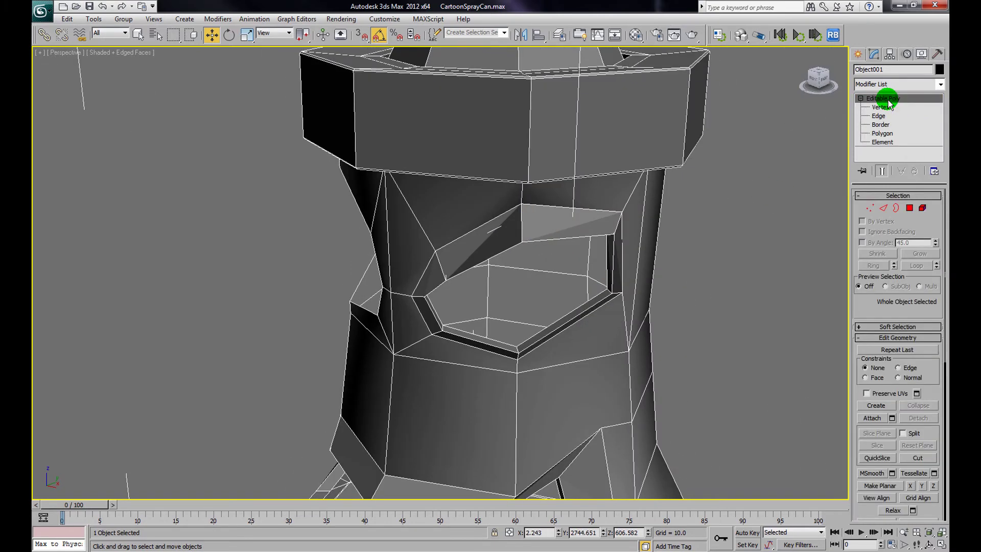
right_click(889, 101)
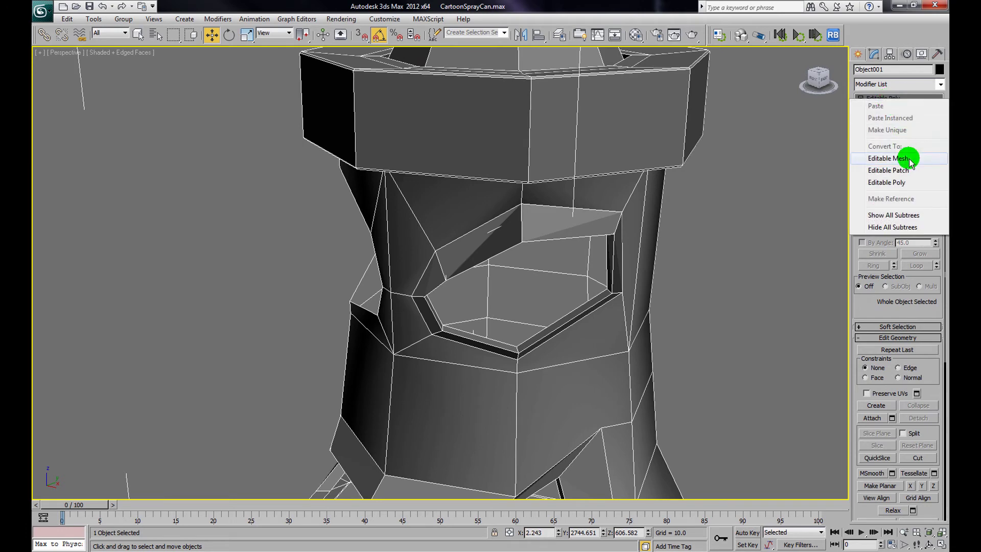
click(910, 163)
right_click(893, 95)
click(907, 181)
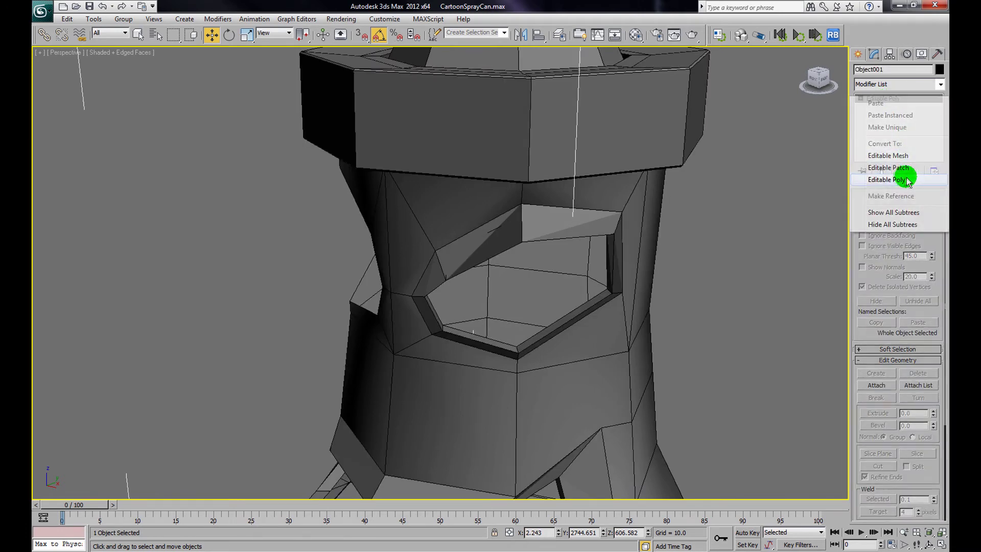
- Lower the middle vertex of the eye hole's upper inner rim further and its outer neighbour by about 10 units
click(871, 102)
key(1)
click(861, 99)
mouse_move(574, 264)
alt+middle_down()
mouse_move(628, 232)
mouse_move(591, 223)
mouse_move(526, 131)
alt+middle_up()
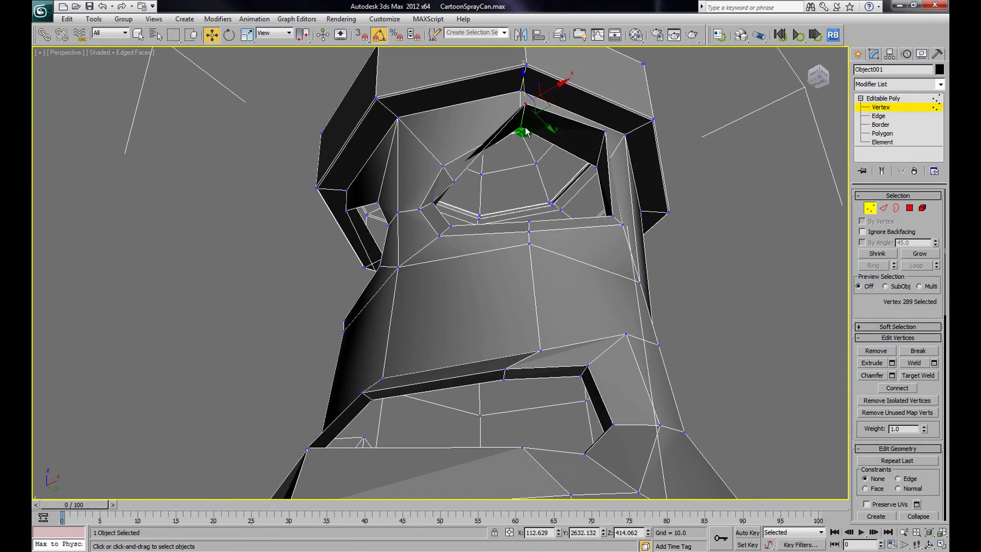
mouse_move(518, 98)
mouse_down()
mouse_move(525, 114)
mouse_move(521, 80)
mouse_move(522, 102)
mouse_up()
alt+middle_drag(524, 113, 577, 191)
click(586, 182)
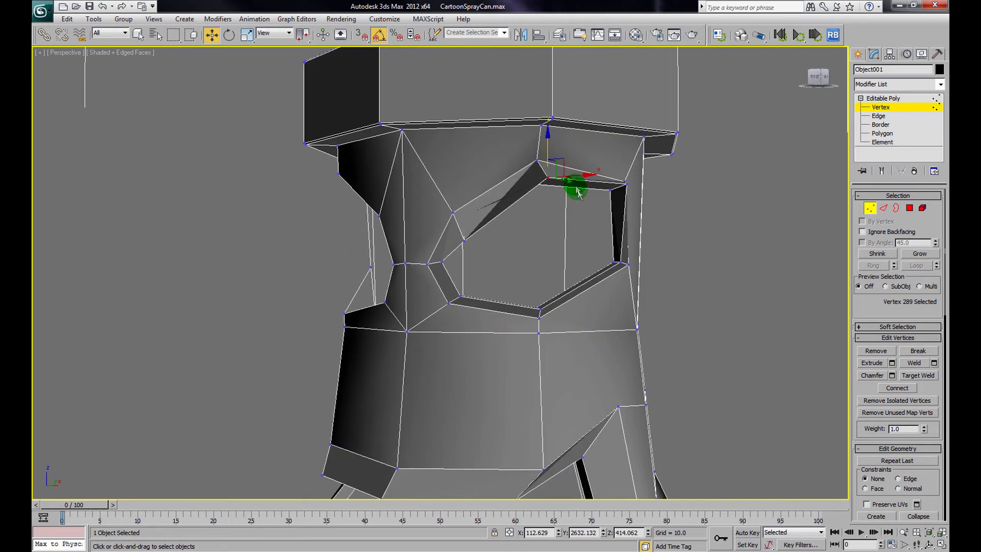
drag(547, 147, 556, 168)
alt+middle_drag(556, 168, 429, 202)
drag(436, 179, 439, 186)
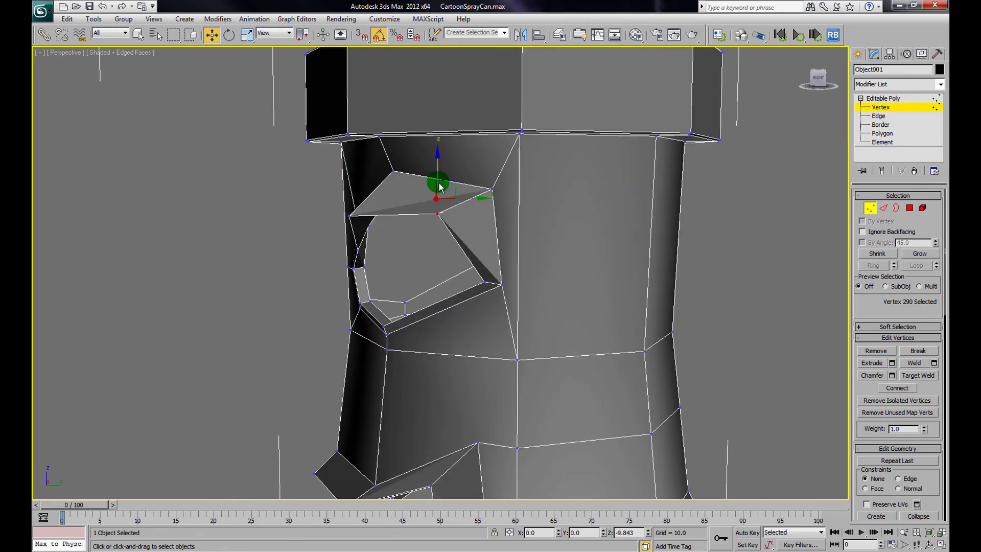
- Apply TurboSmooth to the can body, raise its iterations by one, and inspect the smoothed eye and mouth holes
click(940, 84)
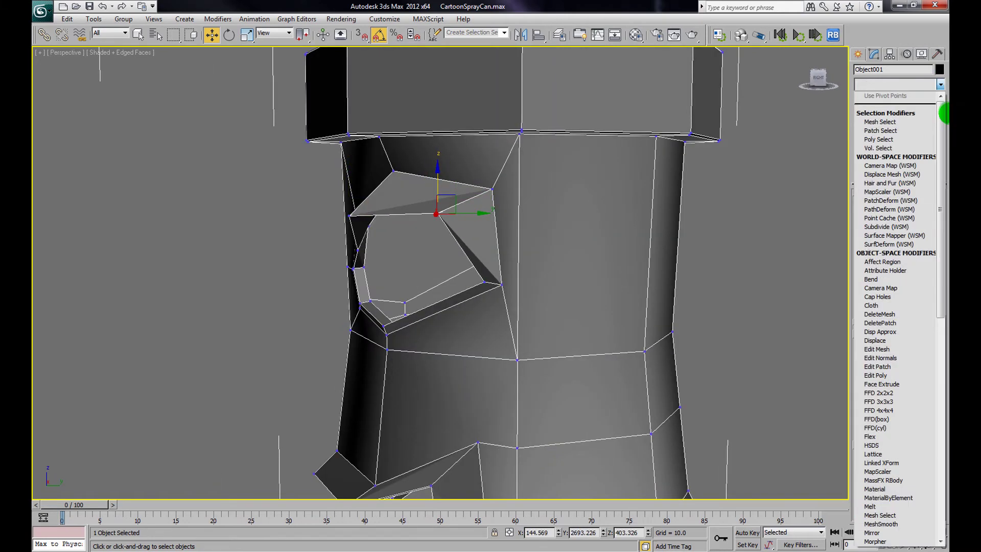
drag(943, 122, 935, 401)
click(923, 400)
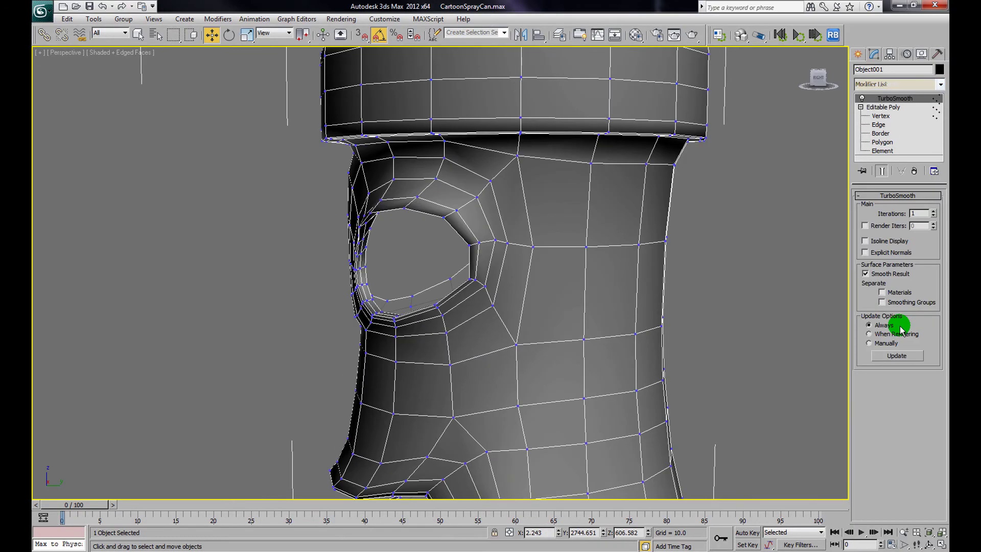
click(933, 211)
scroll(533, 219, down, 8)
alt+middle_drag(533, 219, 620, 232)
click(606, 258)
scroll(606, 259, up, 5)
mouse_move(593, 274)
alt+middle_down()
mouse_move(517, 286)
mouse_move(553, 274)
mouse_move(612, 298)
alt+middle_up()
scroll(719, 274, down, 4)
middle_drag(720, 274, 724, 264)
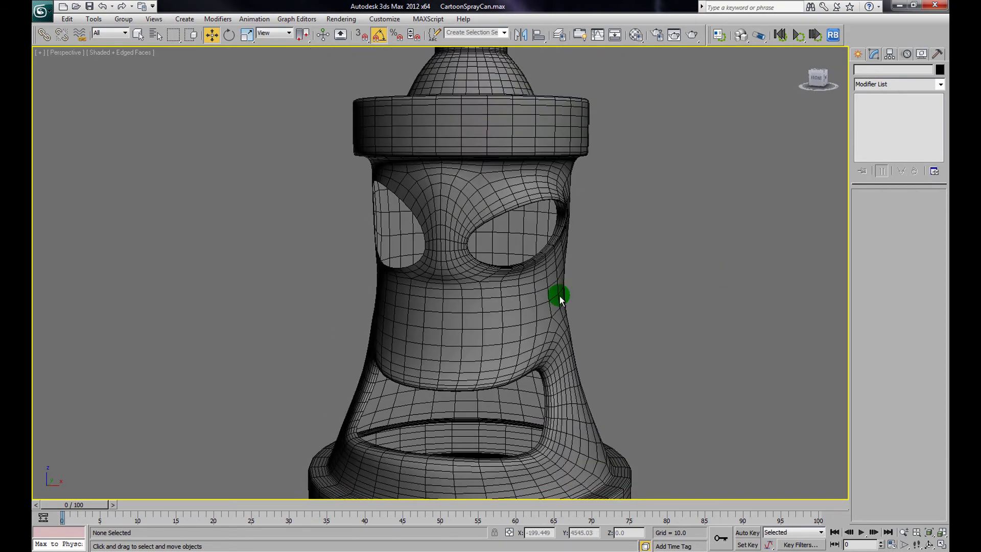
- Reselect the can body, turn off TurboSmooth and delete it from the modifier stack
click(559, 296)
click(862, 99)
right_click(889, 98)
click(872, 116)
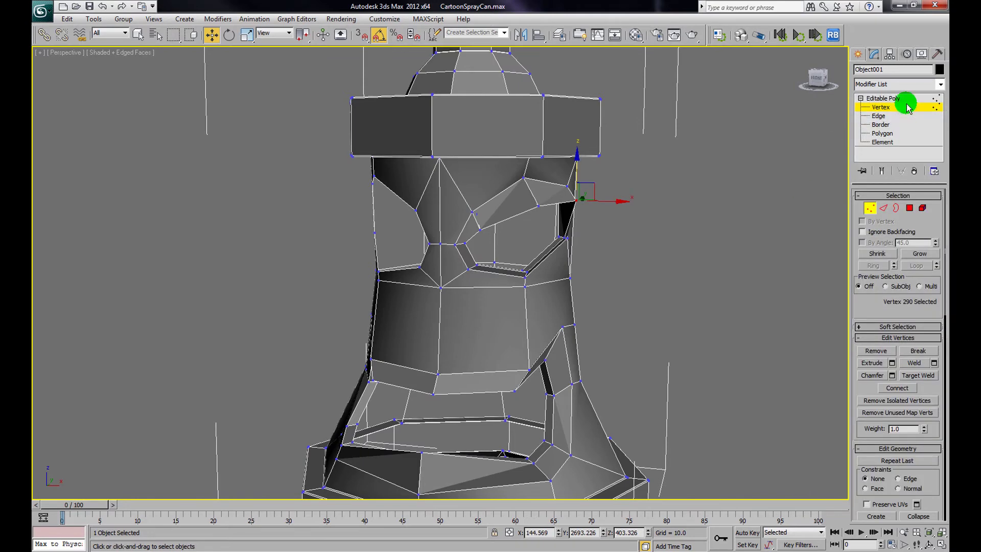
- Leave vertex editing and mirror the can body across the Y axis with a Symmetry modifier
click(906, 104)
click(751, 153)
click(498, 133)
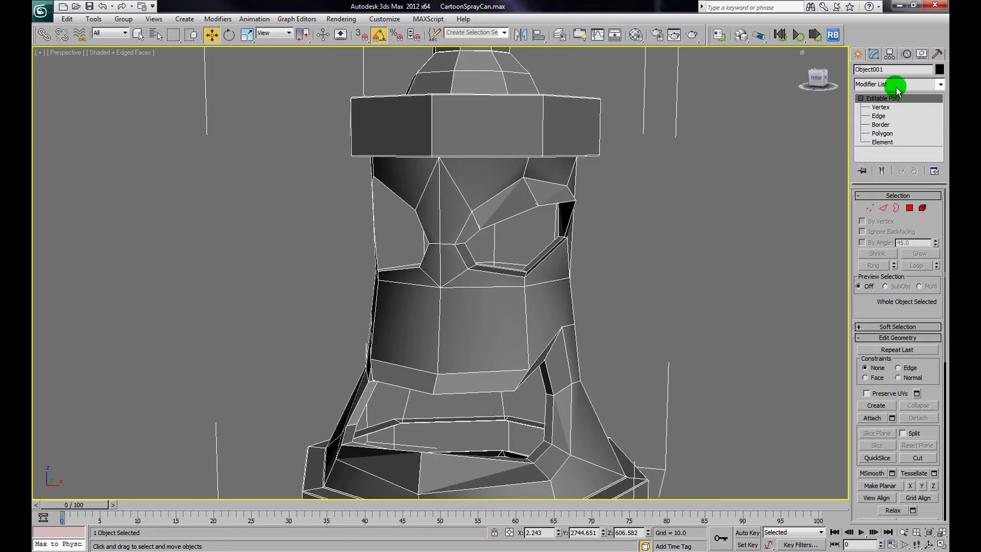
click(935, 85)
scroll(909, 317, down, 15)
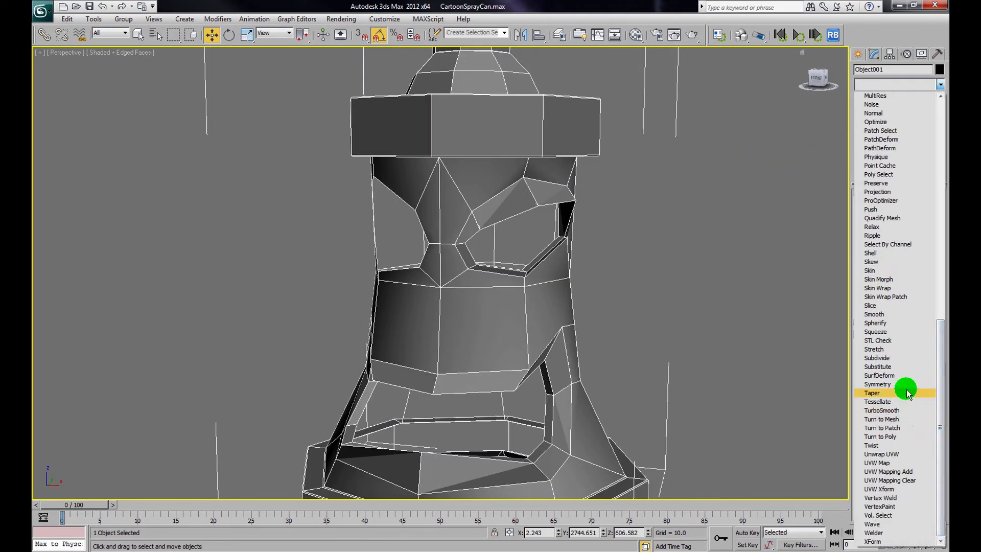
click(906, 385)
key(z)
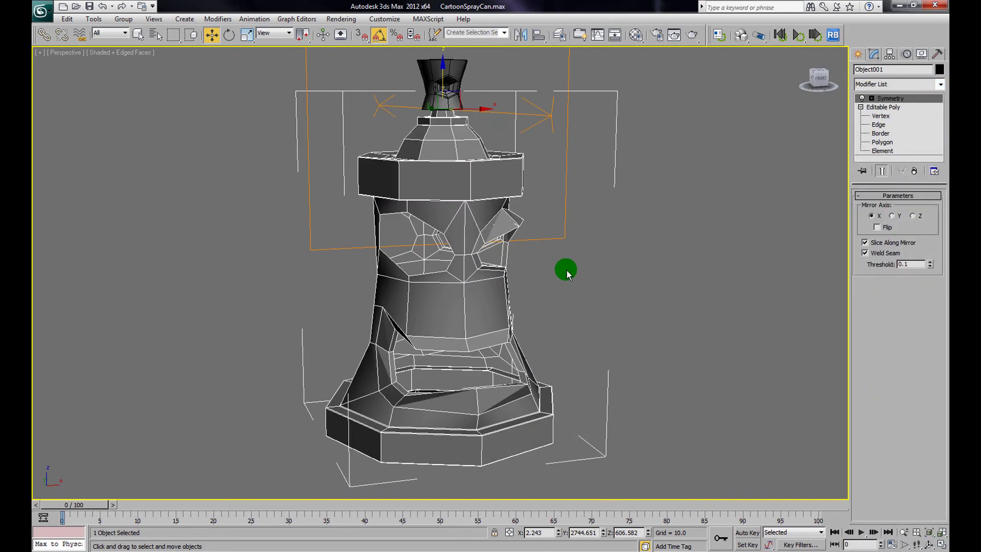
click(891, 216)
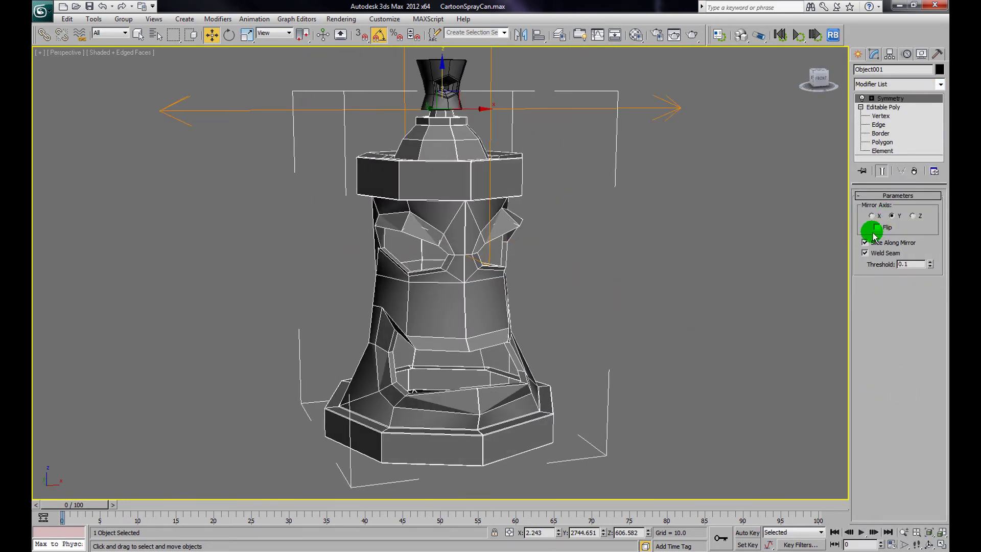
alt+middle_drag(720, 245, 681, 238)
scroll(558, 258, up, 4)
middle_drag(558, 258, 534, 273)
- Open the Symmetry modifier's mirror for editing and examine the mirrored eye holes from different angles
click(872, 98)
click(890, 107)
drag(419, 169, 437, 217)
middle_drag(437, 214, 439, 225)
mouse_move(545, 146)
mouse_down()
mouse_move(536, 203)
mouse_move(549, 194)
mouse_up()
click(879, 109)
- Collapse the Symmetry modifier into the can body's Editable Poly, confirming the collapse
click(904, 97)
right_click(904, 98)
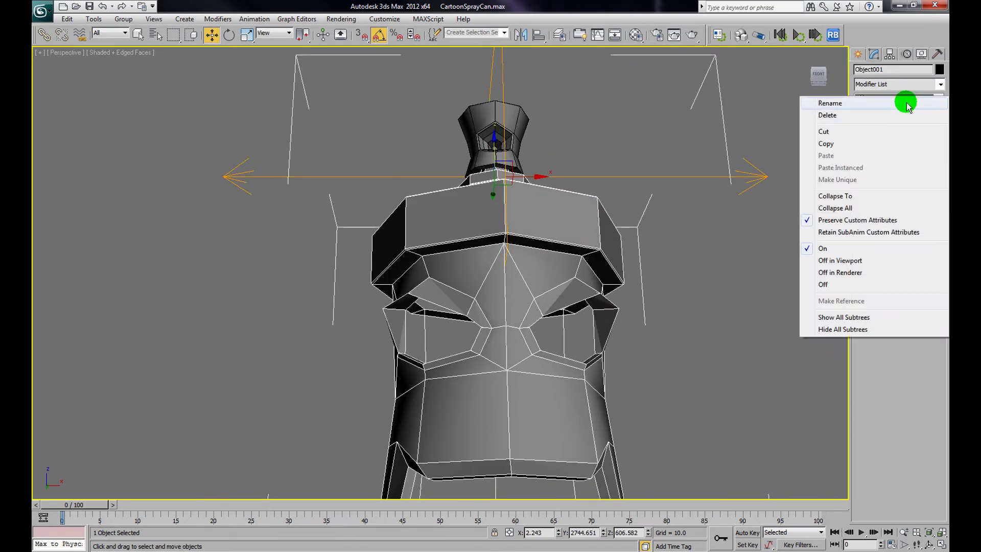
click(831, 196)
click(538, 322)
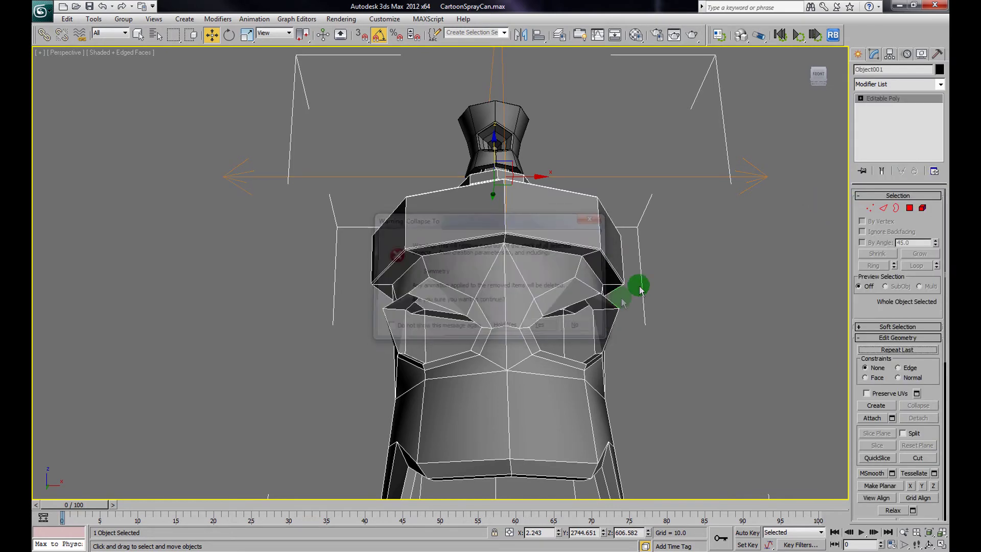
scroll(690, 305, down, 4)
alt+middle_drag(695, 305, 575, 379)
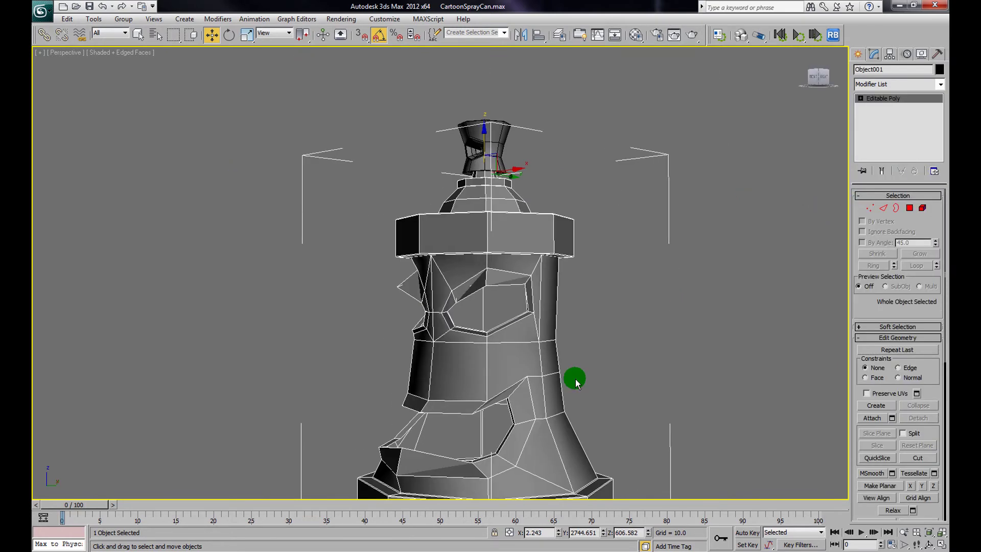
- Apply a TurboSmooth modifier to the can body with 2 iterations and Isoline Display enabled
click(942, 82)
drag(941, 138, 938, 469)
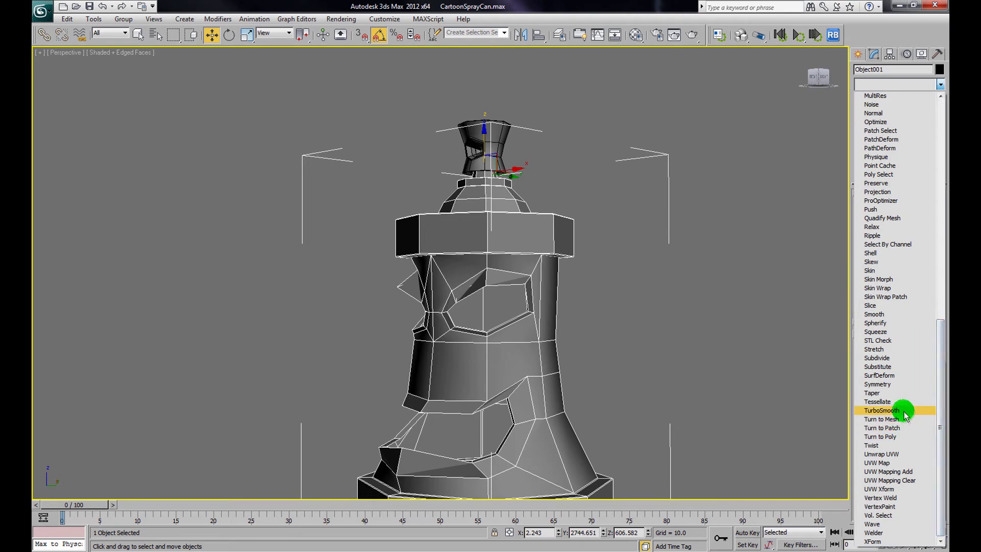
drag(906, 417, 905, 416)
click(935, 211)
click(865, 240)
- Deselect the can and examine the smoothed eye and mouth openings up close and from several angles
click(579, 275)
scroll(561, 290, down, 4)
mouse_move(534, 292)
alt+middle_down()
mouse_move(602, 317)
mouse_move(517, 324)
mouse_move(409, 351)
mouse_move(433, 289)
mouse_move(511, 322)
mouse_move(500, 347)
mouse_move(480, 318)
alt+middle_up()
scroll(567, 305, up, 6)
scroll(500, 347, up, 2)
scroll(465, 318, up, 2)
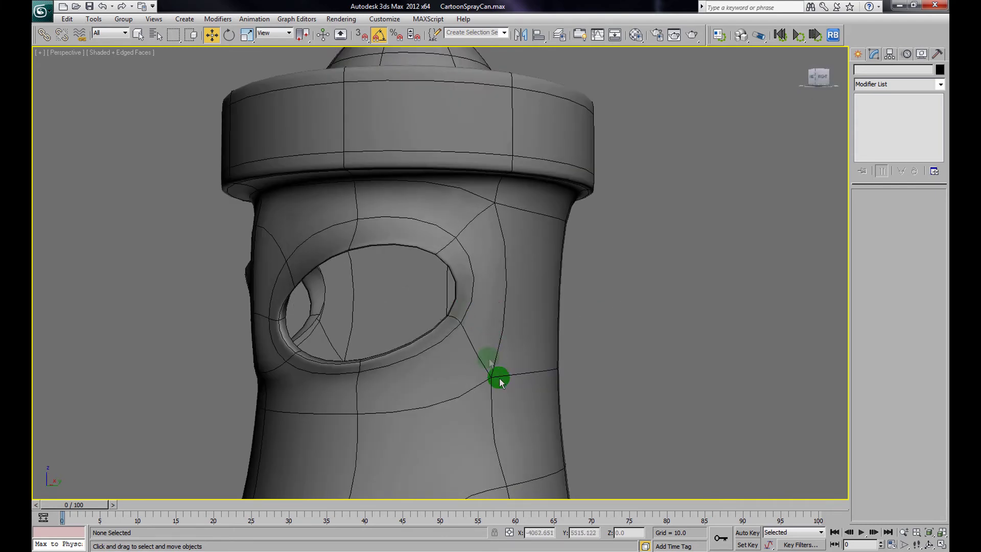
scroll(486, 376, down, 3)
mouse_move(505, 346)
alt+middle_down()
mouse_move(449, 333)
mouse_move(461, 351)
mouse_move(432, 284)
alt+middle_up()
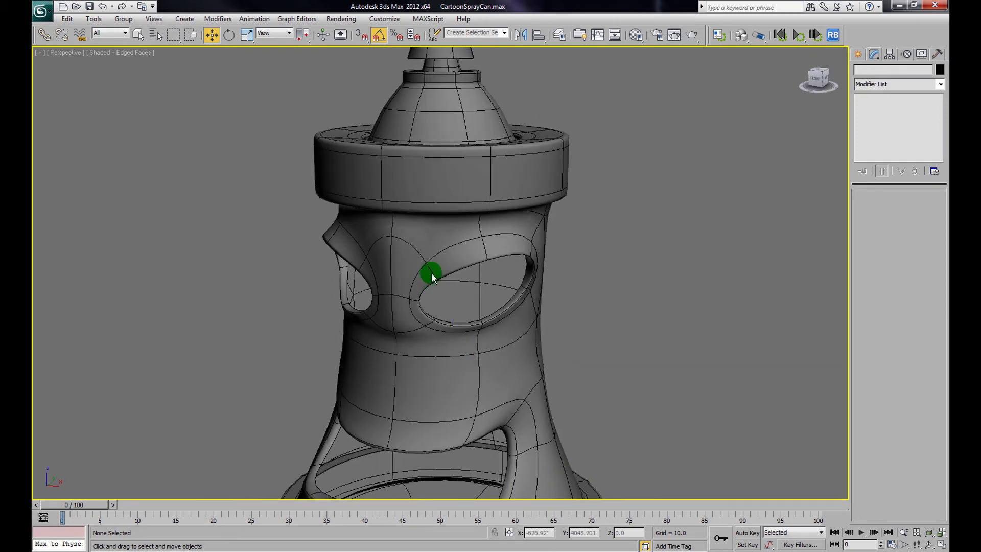
alt+middle_drag(448, 292, 420, 172)
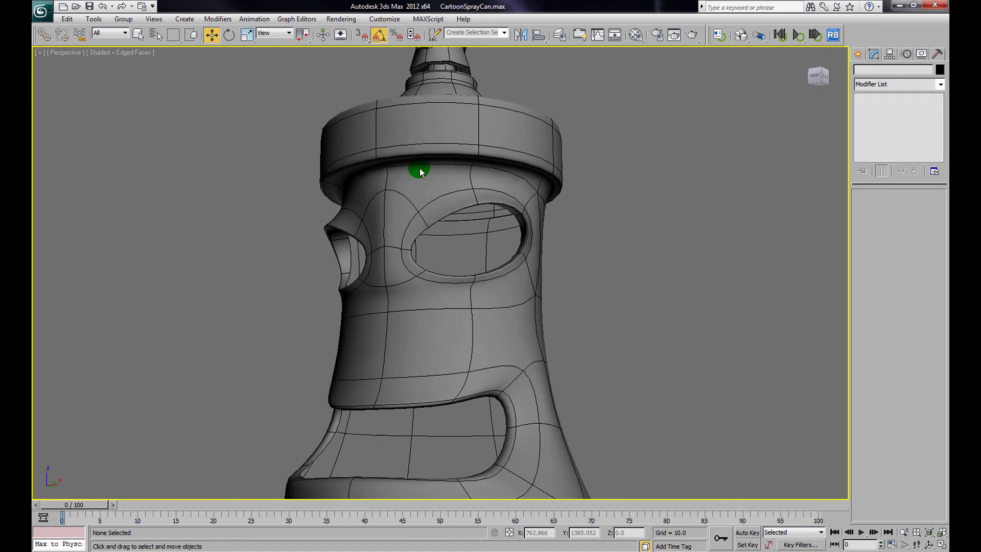
scroll(609, 267, down, 3)
mouse_move(609, 267)
alt+middle_down()
mouse_move(609, 284)
mouse_move(593, 287)
mouse_move(681, 289)
mouse_move(456, 297)
alt+middle_up()
- Reselect the can body, switch off its TurboSmooth and delete that modifier from the stack
click(456, 296)
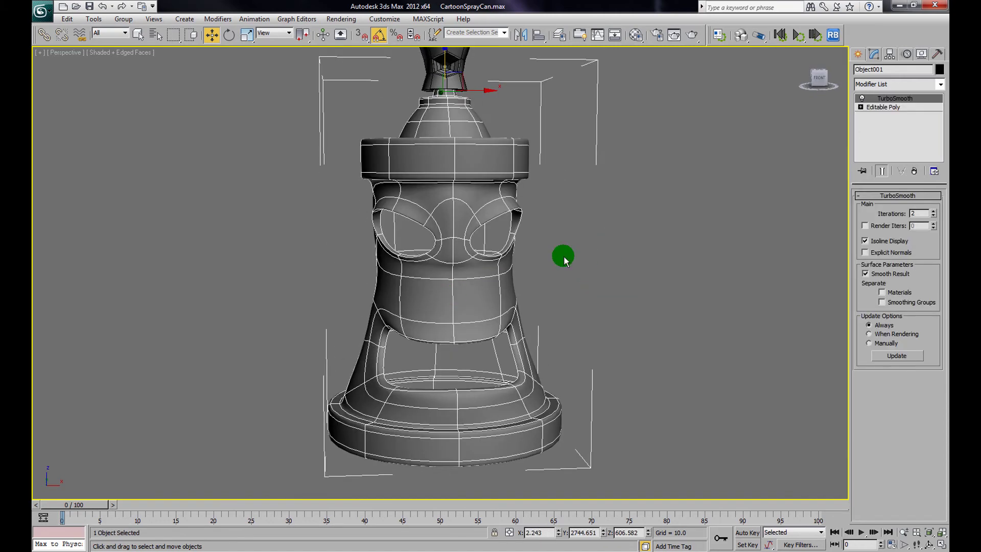
click(863, 98)
middle_drag(617, 164, 629, 204)
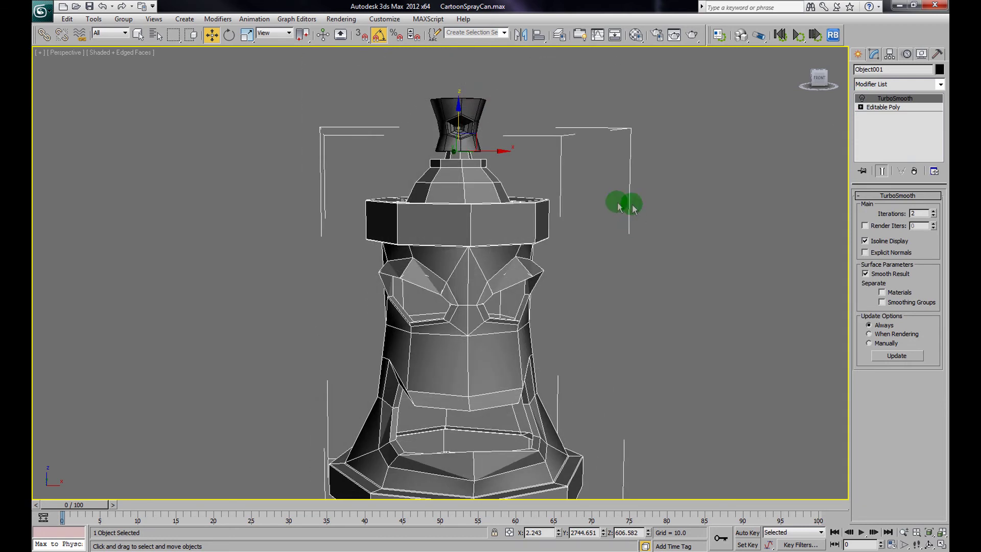
right_click(925, 102)
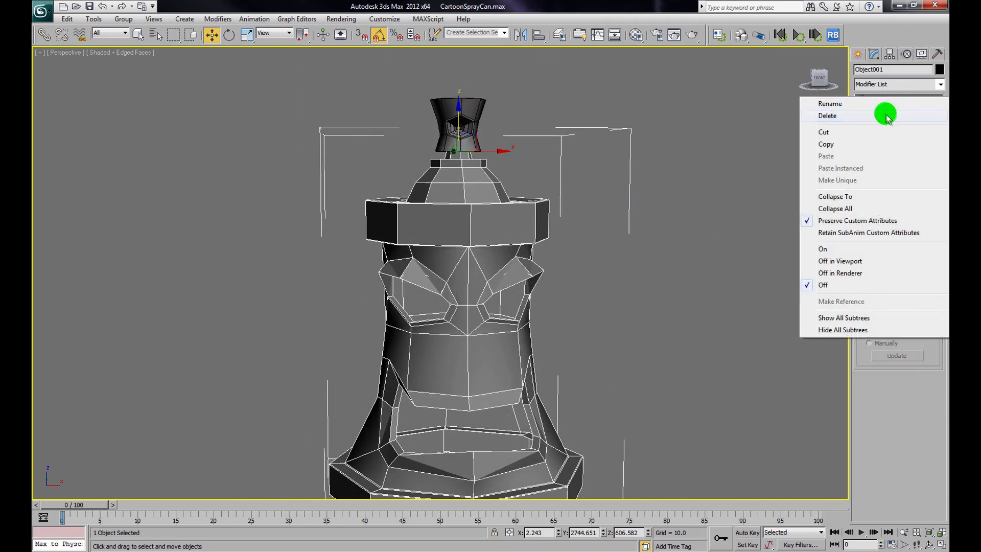
click(887, 117)
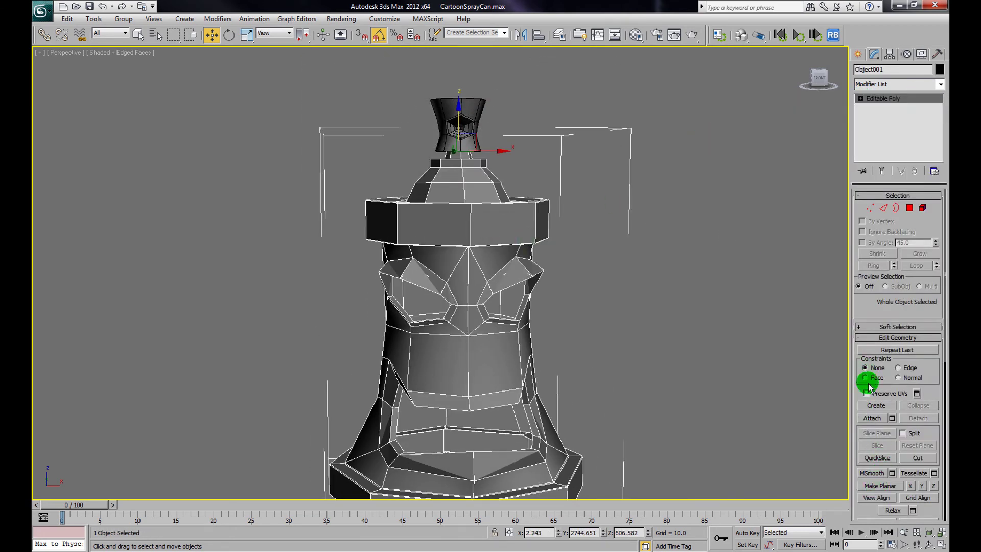
- Attach the spray nozzle to the can body as one object, dismiss the missing-path alert and leave Attach mode
click(874, 419)
click(467, 124)
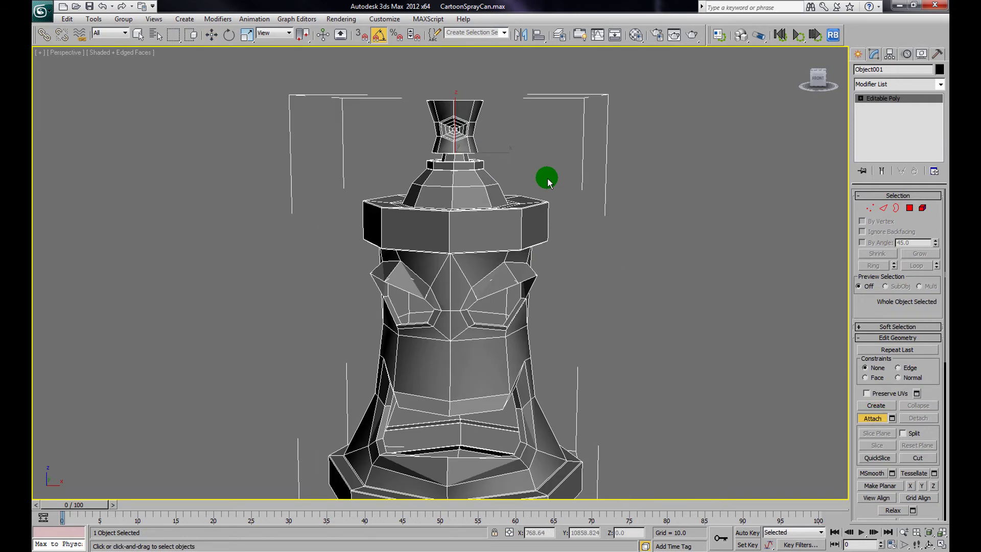
scroll(460, 214, down, 4)
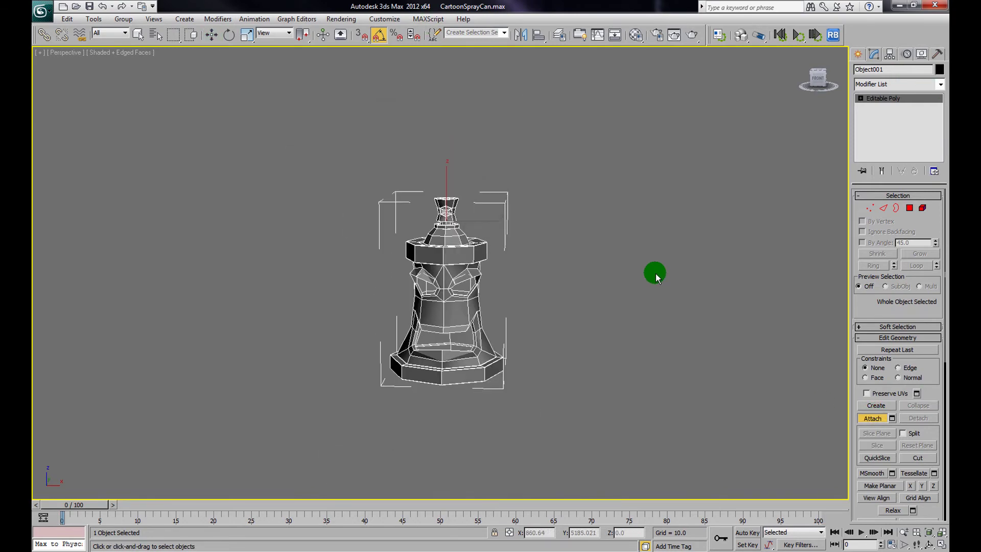
click(586, 316)
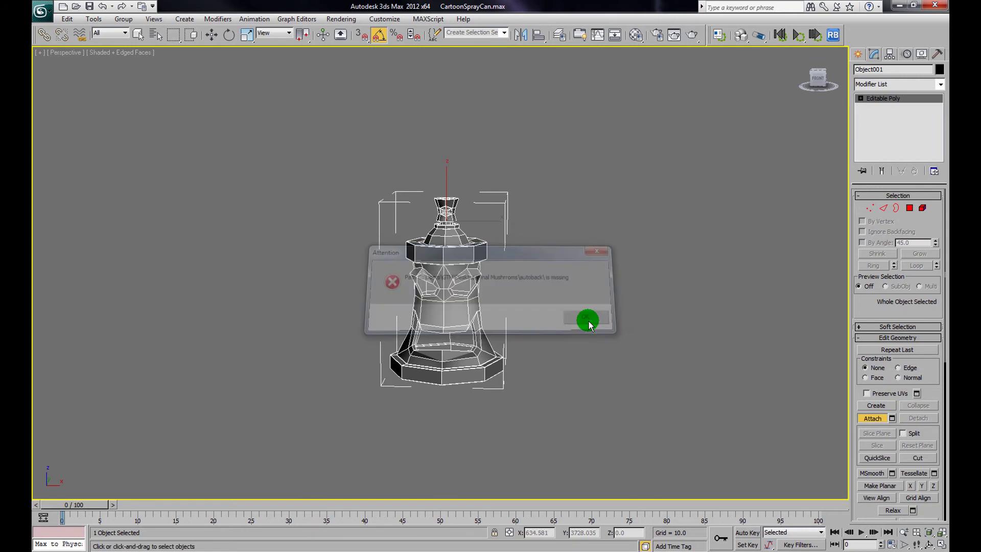
key(alt+w)
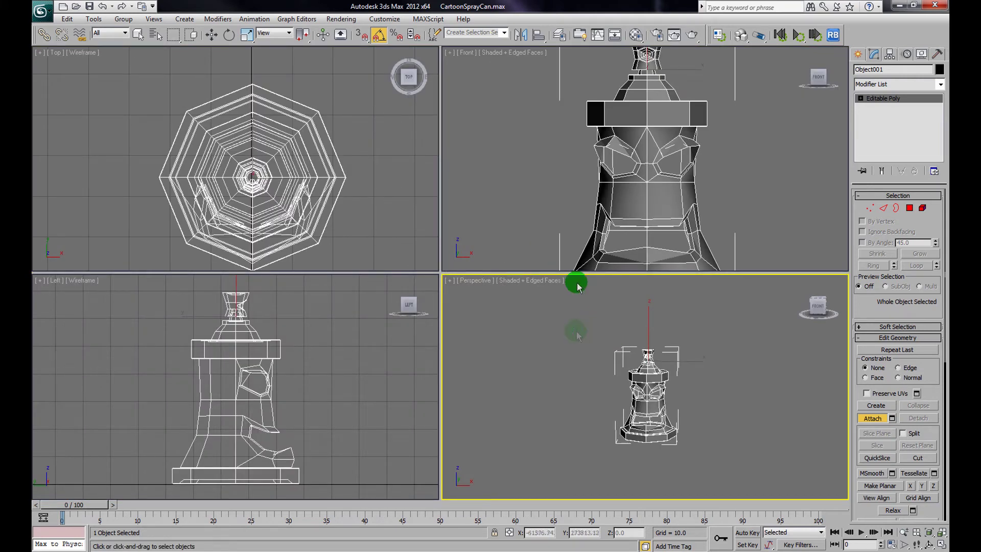
right_click(526, 177)
right_click(707, 411)
key(alt+w)
mouse_move(482, 372)
alt+middle_down()
mouse_move(491, 278)
mouse_move(516, 318)
mouse_move(520, 347)
alt+middle_up()
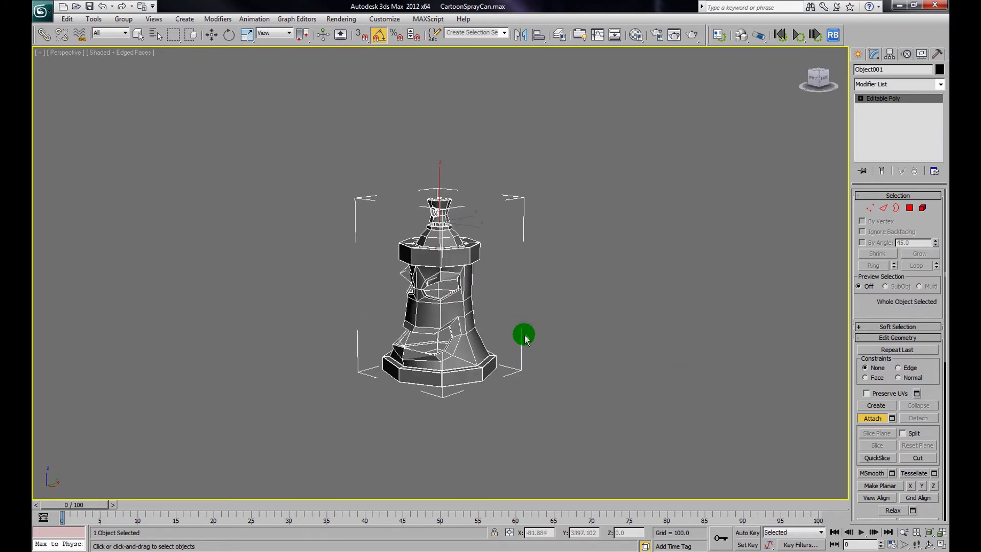
click(875, 419)
click(761, 380)
- Select the combined can and move it to the world origin with X, Y and Z set to 0
alt+middle_drag(511, 303, 575, 292)
click(452, 287)
mouse_move(455, 302)
alt+middle_down()
mouse_move(587, 329)
mouse_move(522, 318)
mouse_move(558, 348)
mouse_move(593, 315)
mouse_move(568, 301)
alt+middle_up()
scroll(587, 324, down, 5)
click(547, 247)
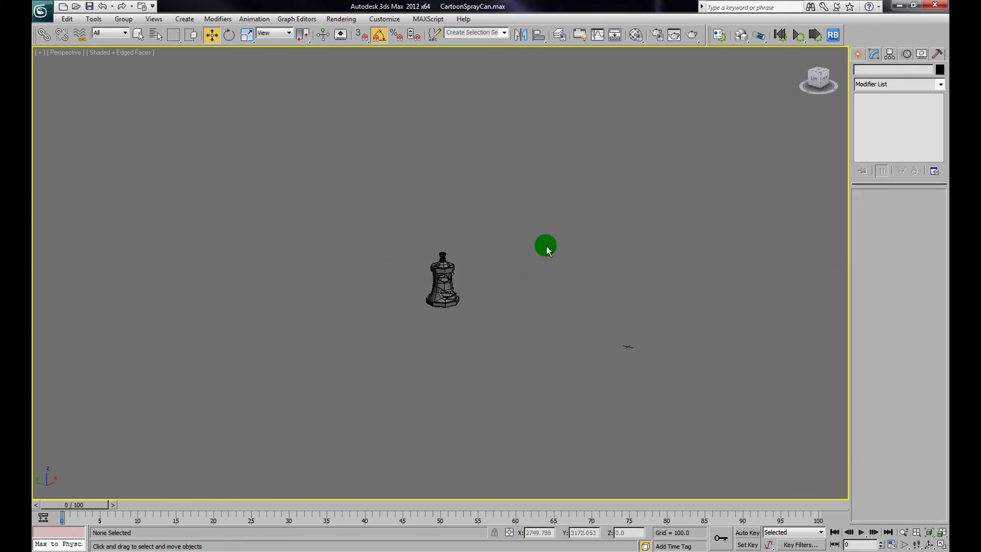
click(442, 298)
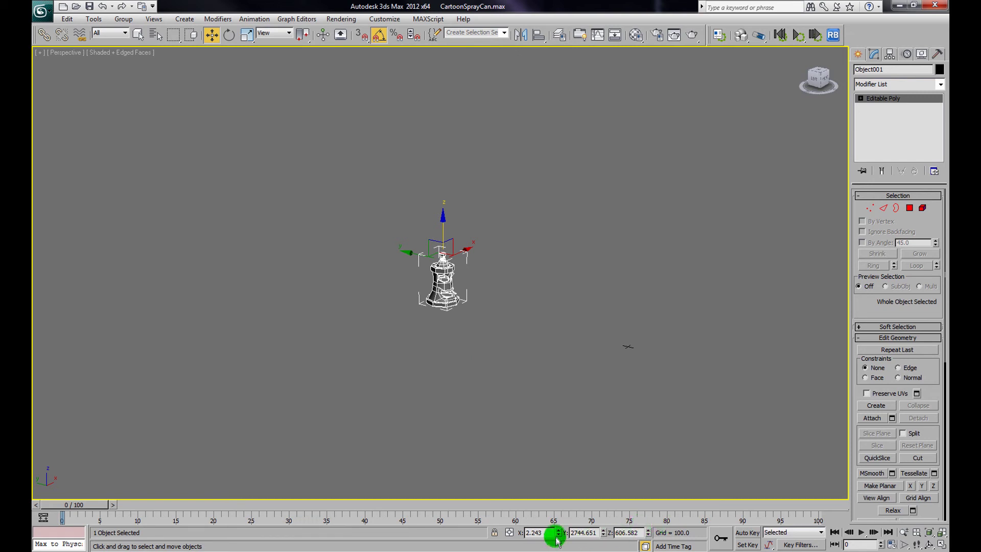
right_click(603, 532)
right_click(648, 532)
- Frame the can in all four viewports, check its placement at the origin and return to the full perspective view with it selected
alt+middle_drag(709, 443, 625, 410)
key(z)
scroll(627, 415, down, 8)
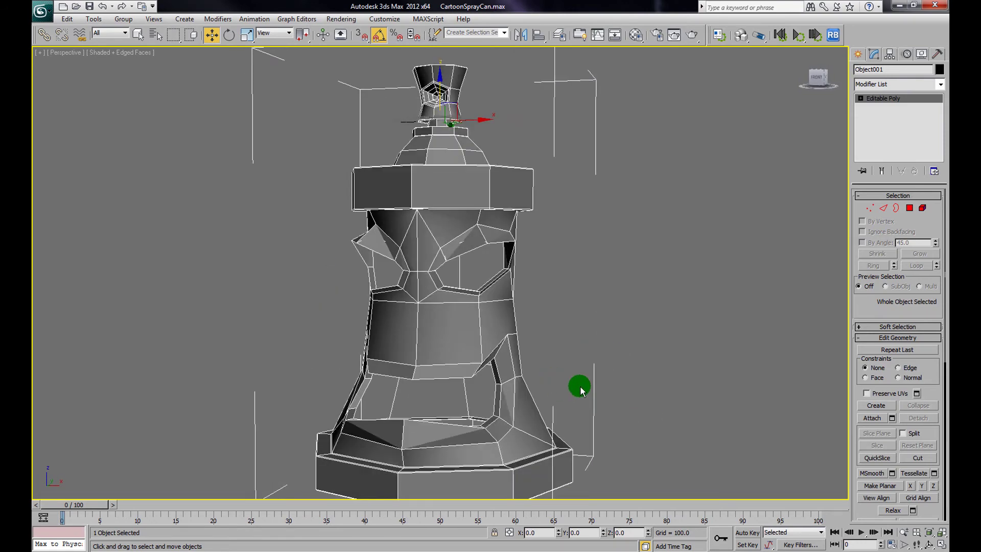
key(alt+w)
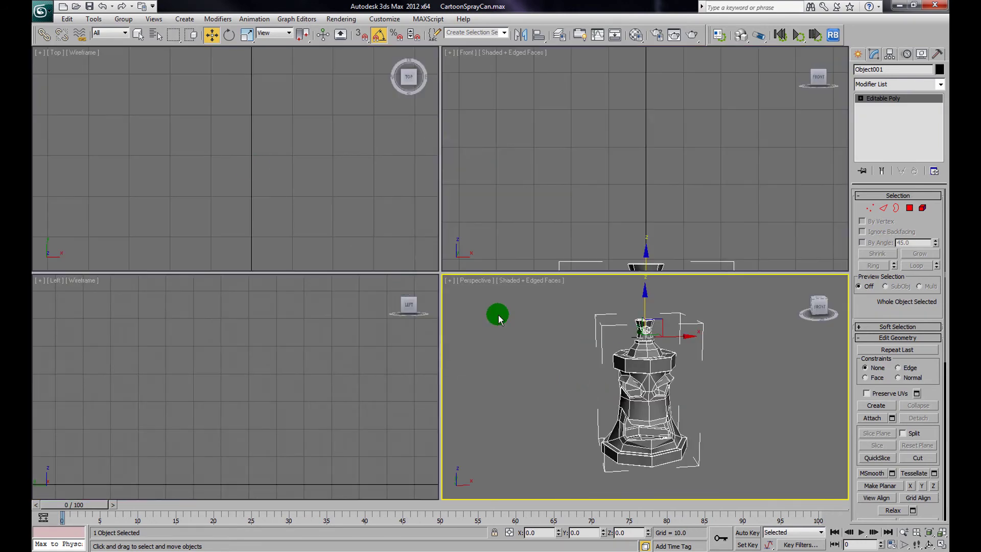
key(ctrl+shift+z)
scroll(232, 126, down, 5)
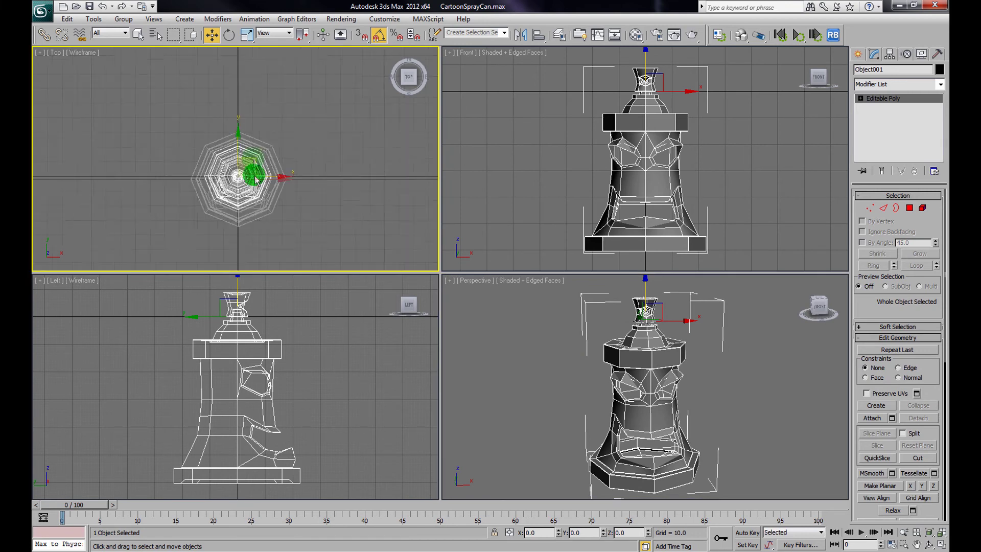
click(552, 345)
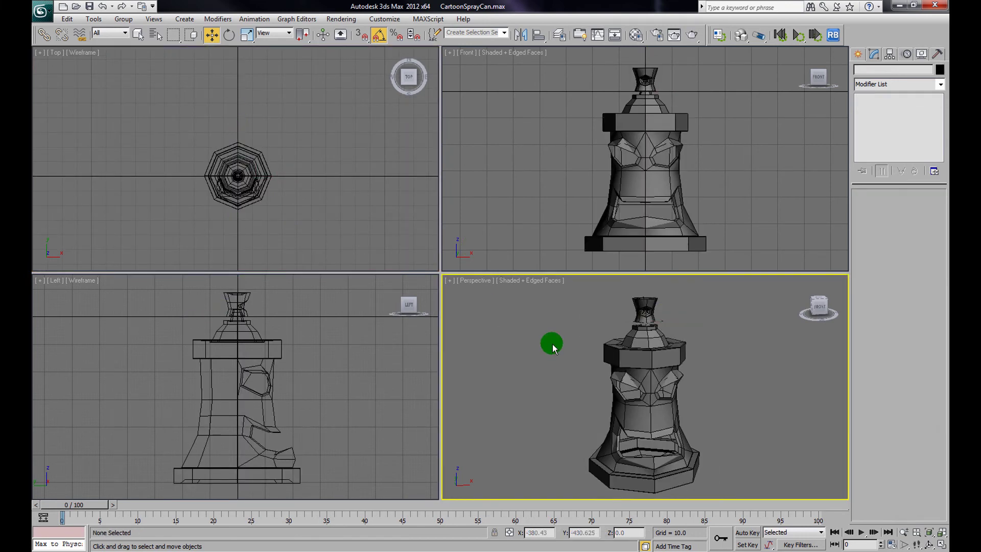
click(650, 358)
key(alt+w)
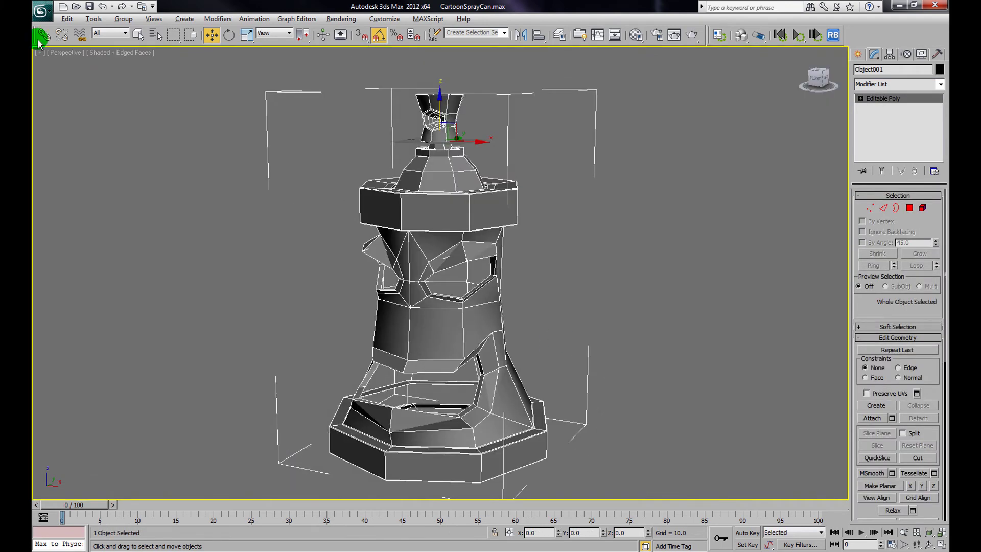
- Export the selected can to the Desktop under the name Can in the gw::OBJ-Exporter format
click(45, 21)
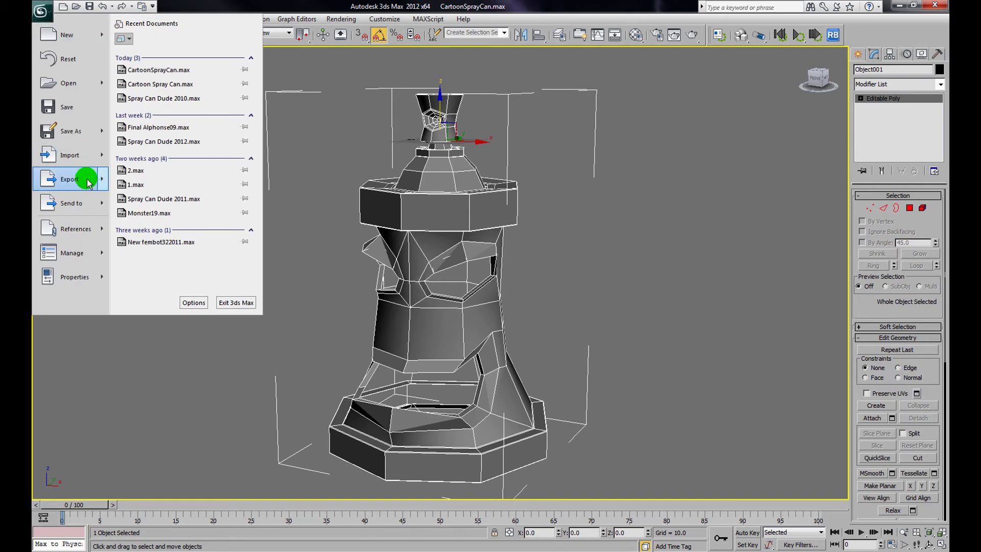
mouse_move(83, 179)
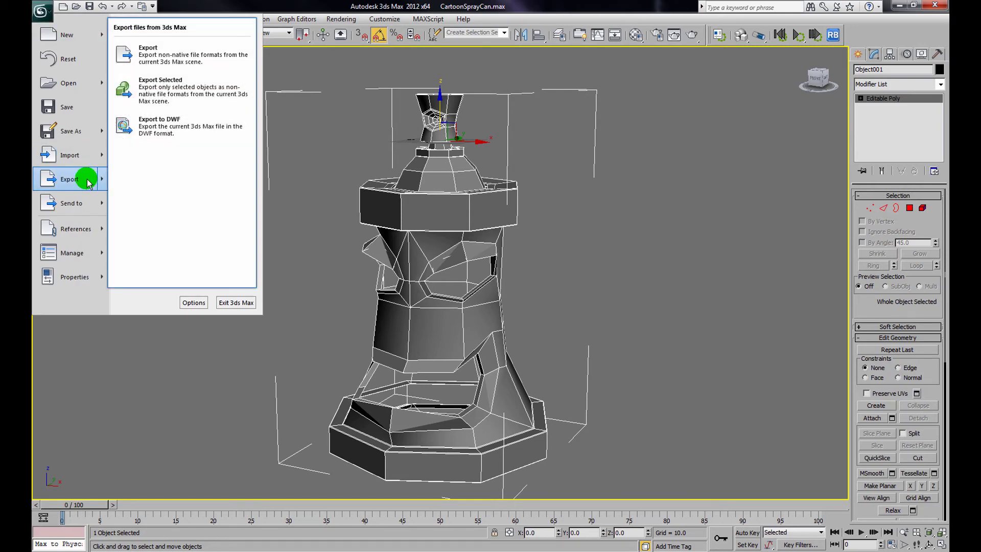
click(160, 95)
click(210, 25)
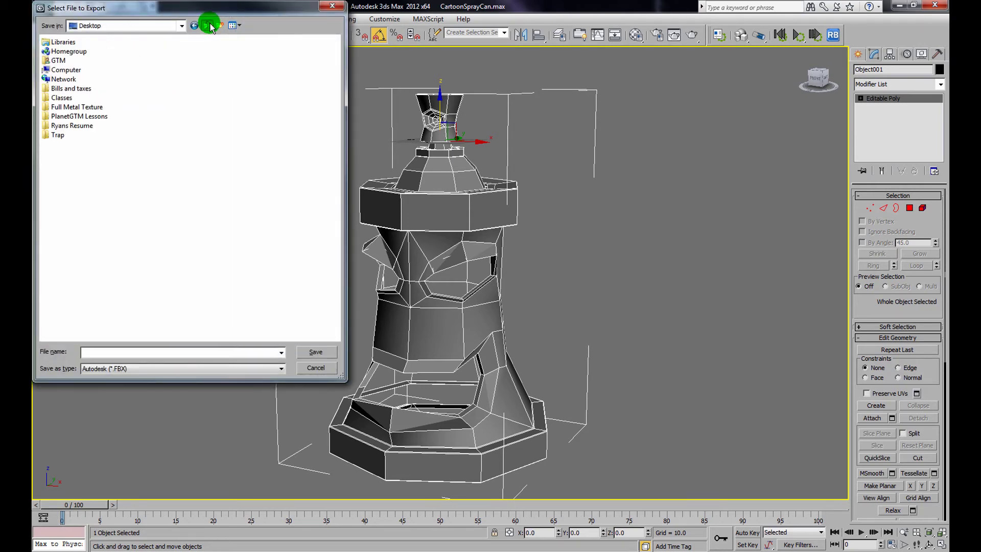
click(281, 369)
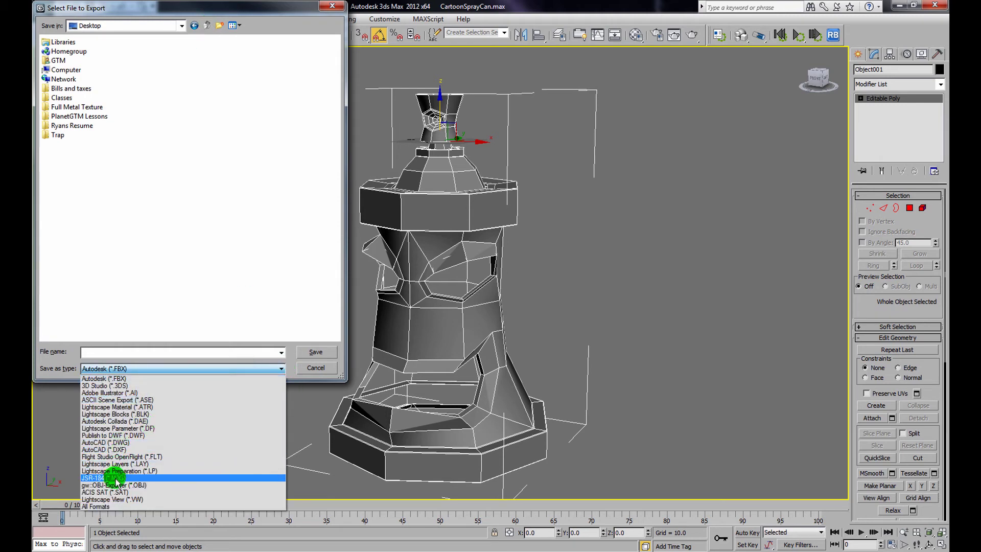
click(112, 486)
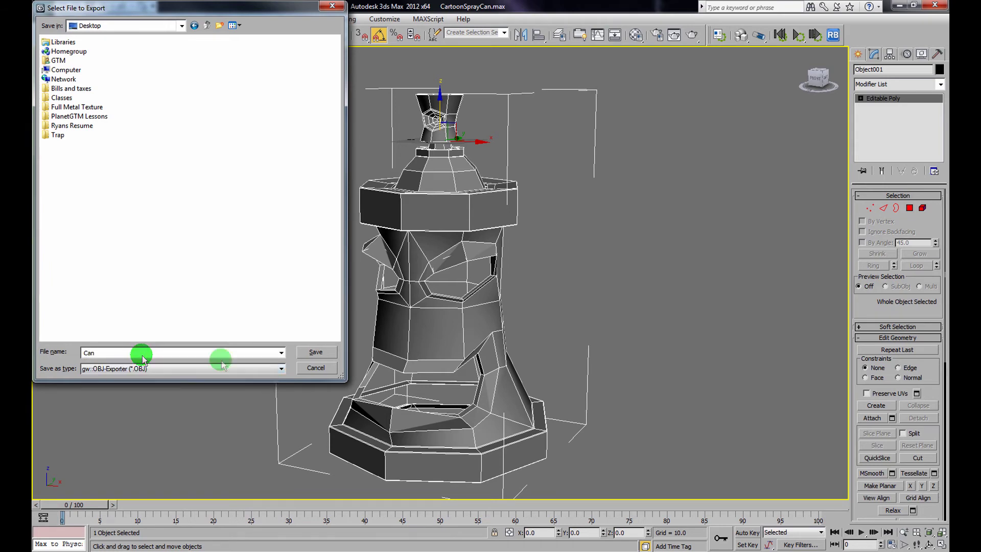
click(305, 352)
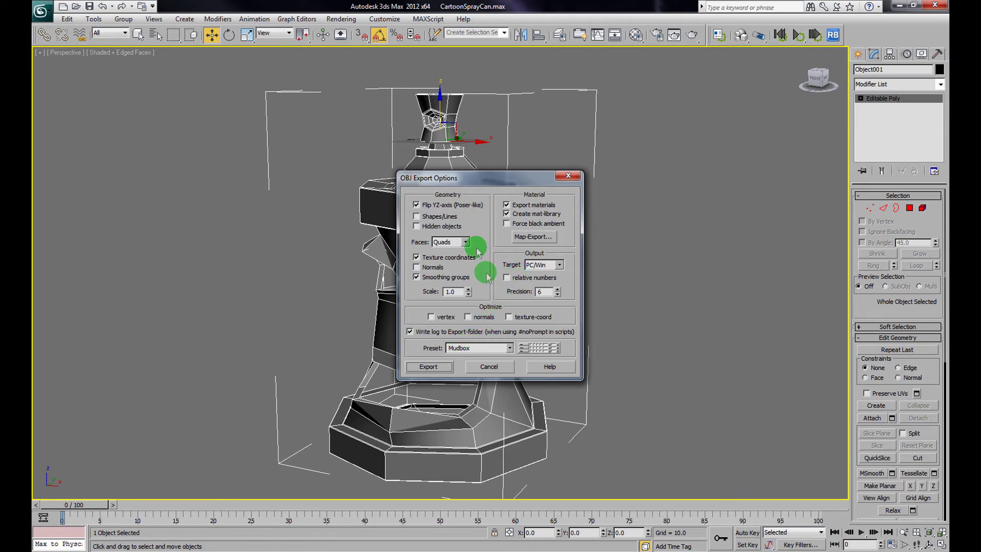
- Enable texture-coord optimization, keep the Mudbox preset with quad faces and precision 6, then run the OBJ export and close its report
double_click(540, 292)
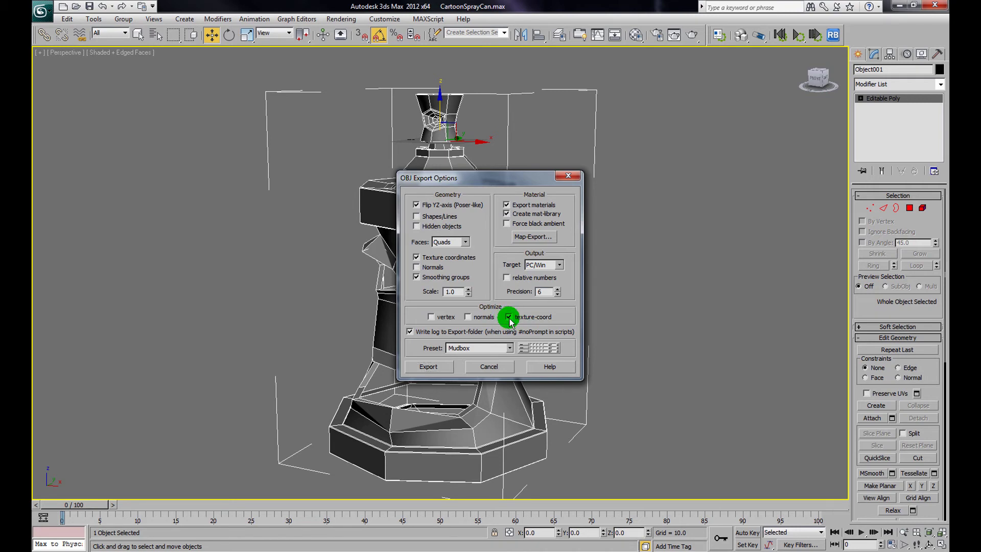
click(509, 348)
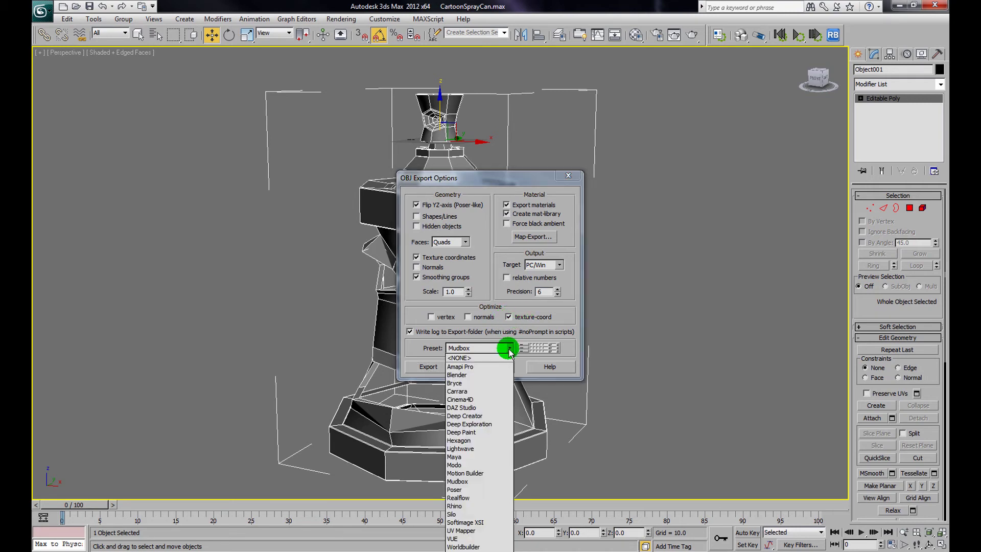
click(500, 349)
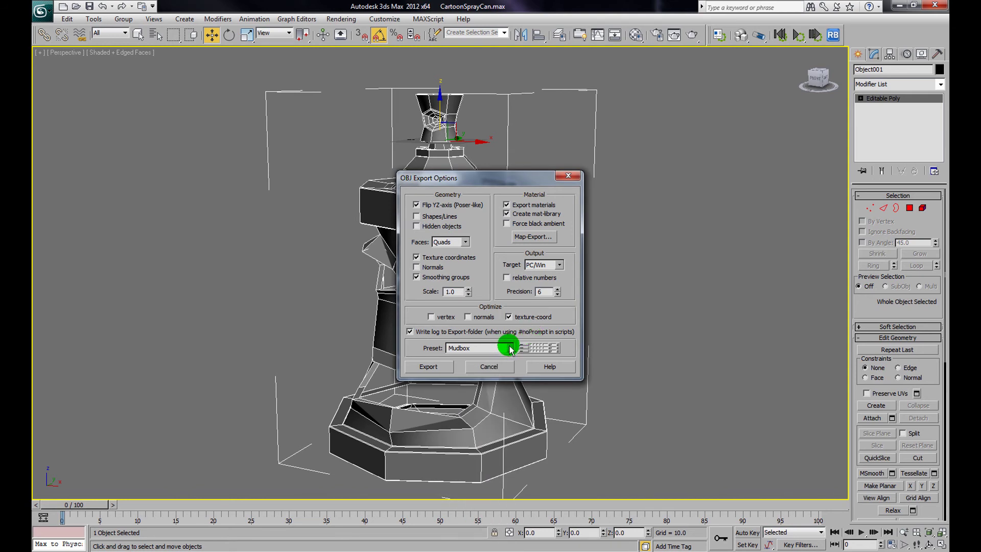
click(444, 368)
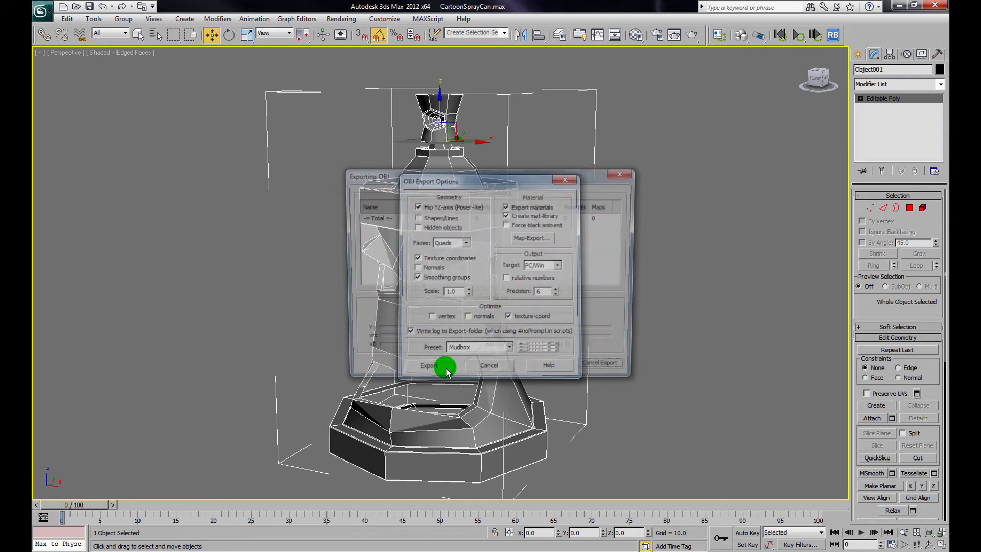
click(613, 364)
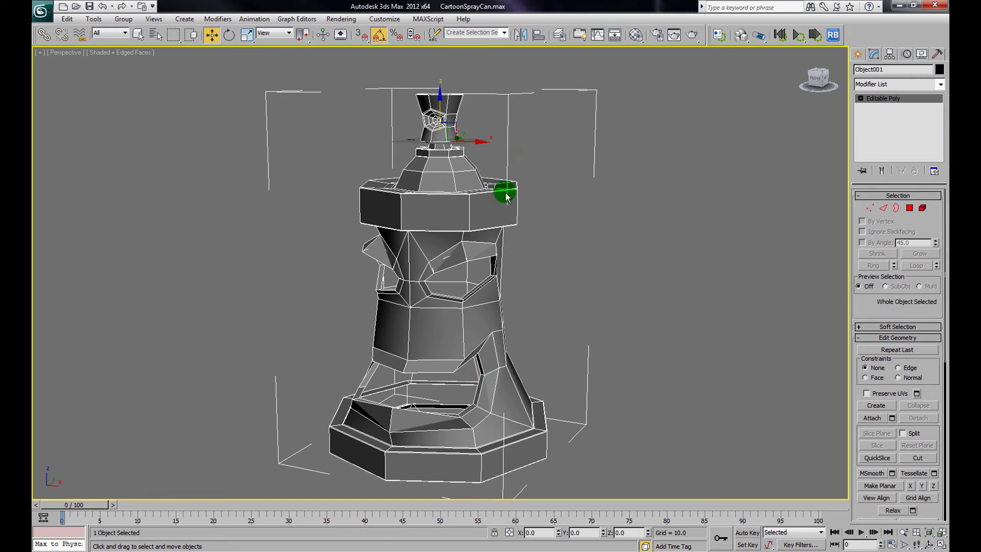
alt+middle_drag(466, 282, 466, 261)
alt+middle_drag(568, 351, 486, 459)
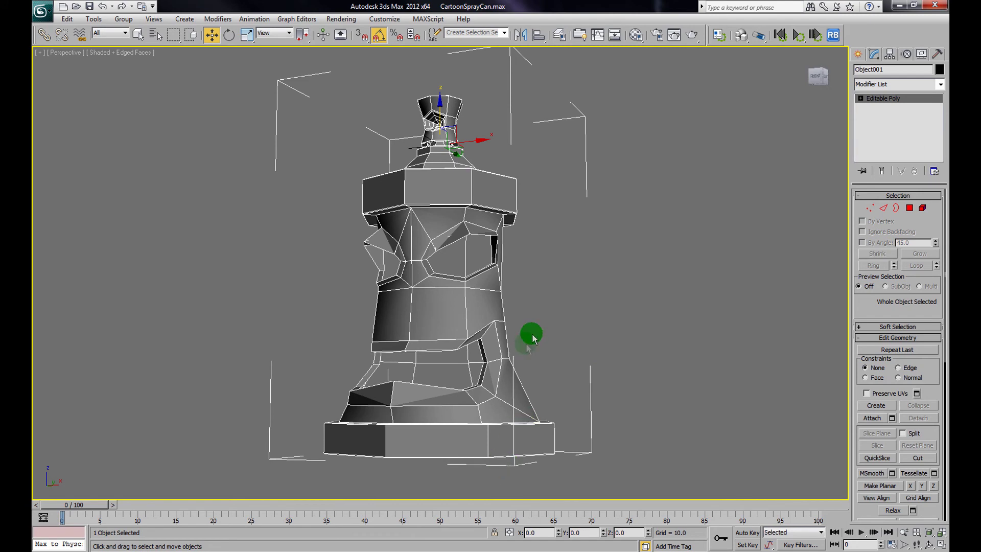
mouse_move(555, 319)
alt+middle_down()
mouse_move(574, 305)
mouse_move(565, 314)
alt+middle_up()
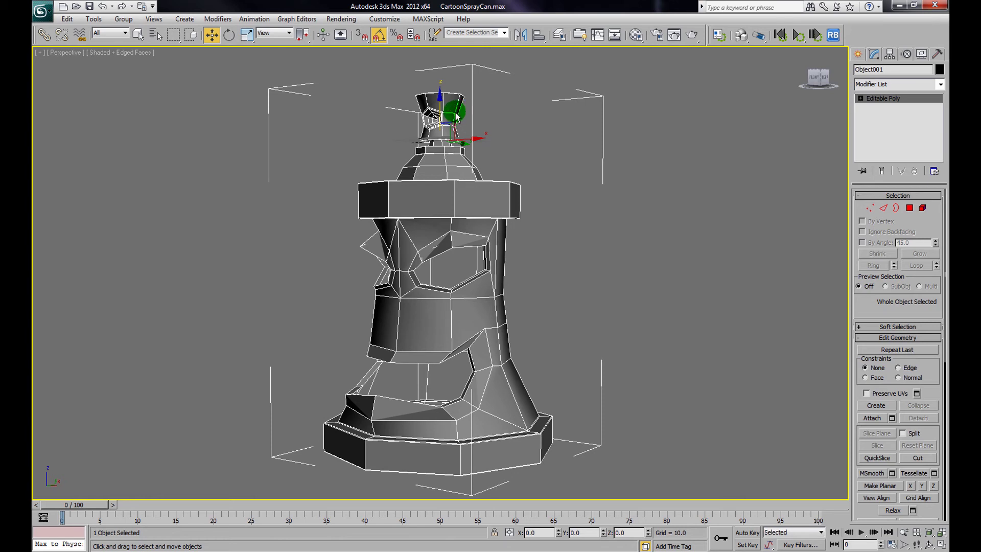
alt+middle_drag(536, 177, 817, 152)
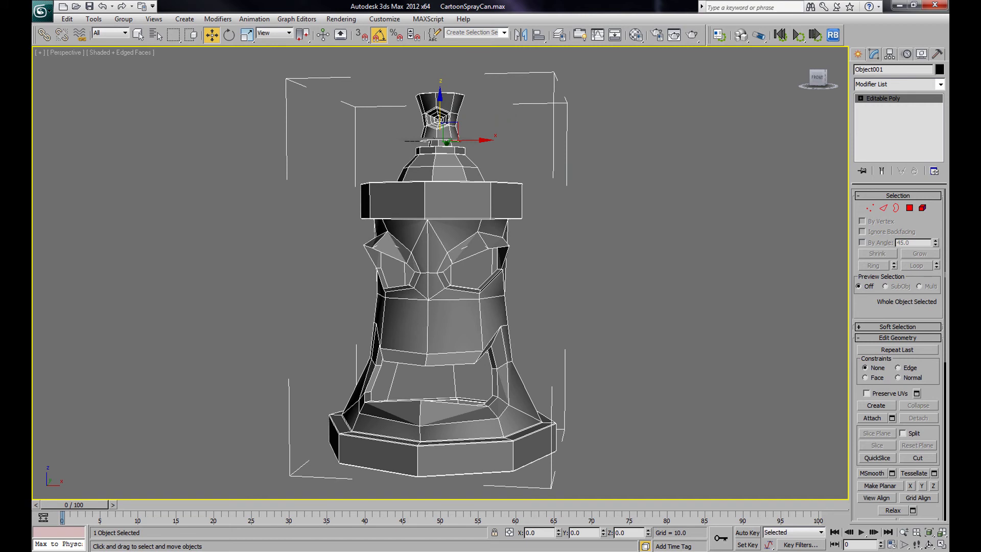
alt+middle_drag(558, 239, 517, 249)
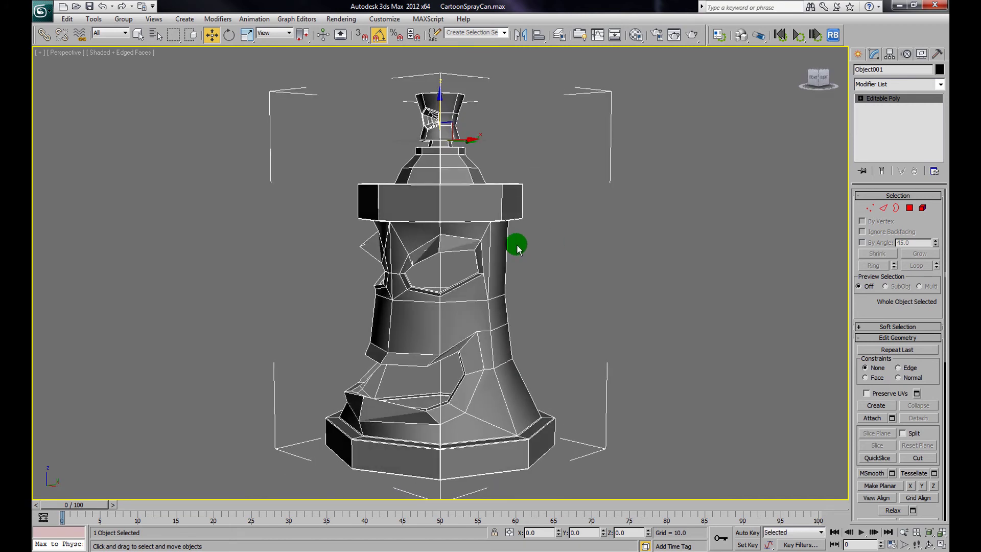
- Examine the can's eye and mouth openings from a closer angle and clear the selection
alt+middle_drag(513, 260, 556, 248)
scroll(569, 265, up, 5)
scroll(596, 274, down, 4)
scroll(620, 280, up, 4)
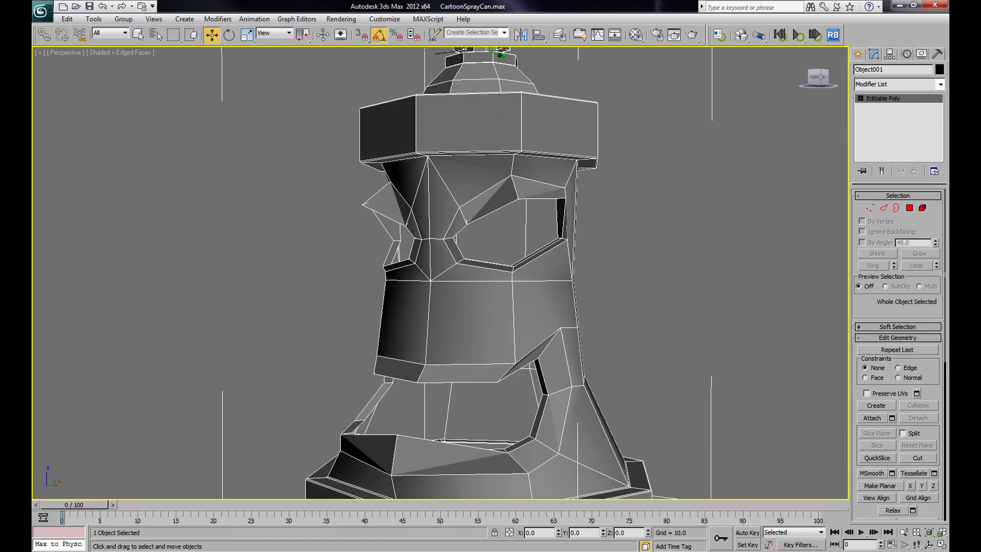
click(594, 170)
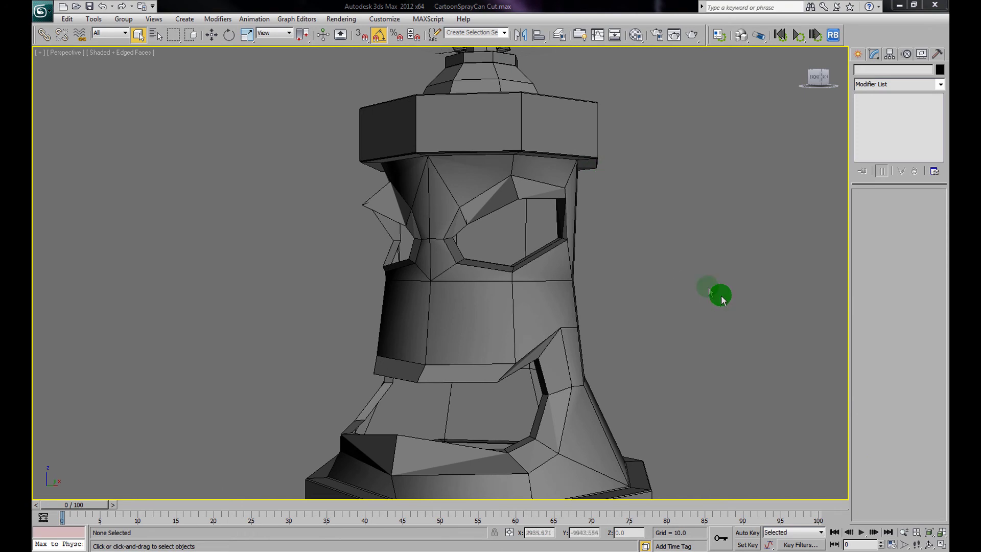
- Open the recent scene Billy09.max and continue loading without its missing external files
click(44, 12)
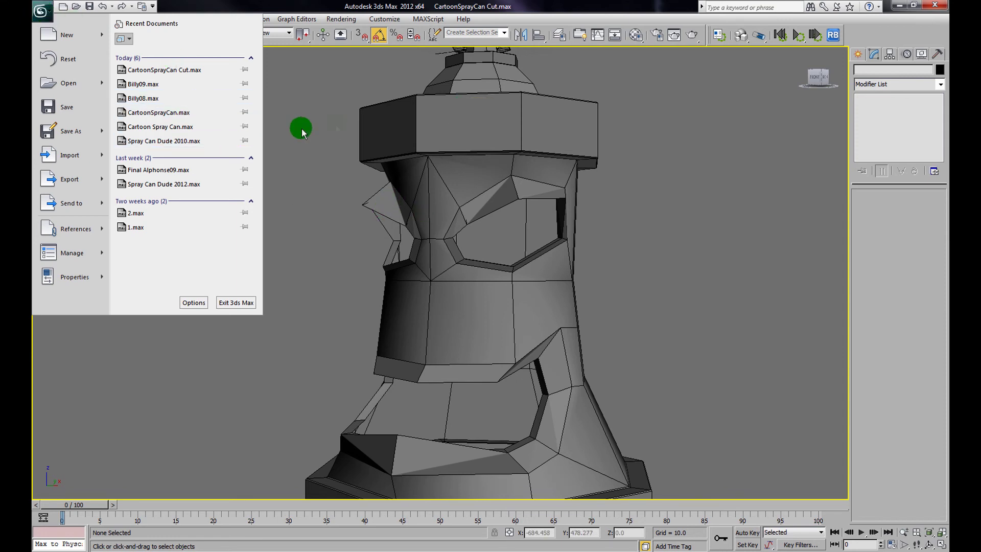
click(149, 84)
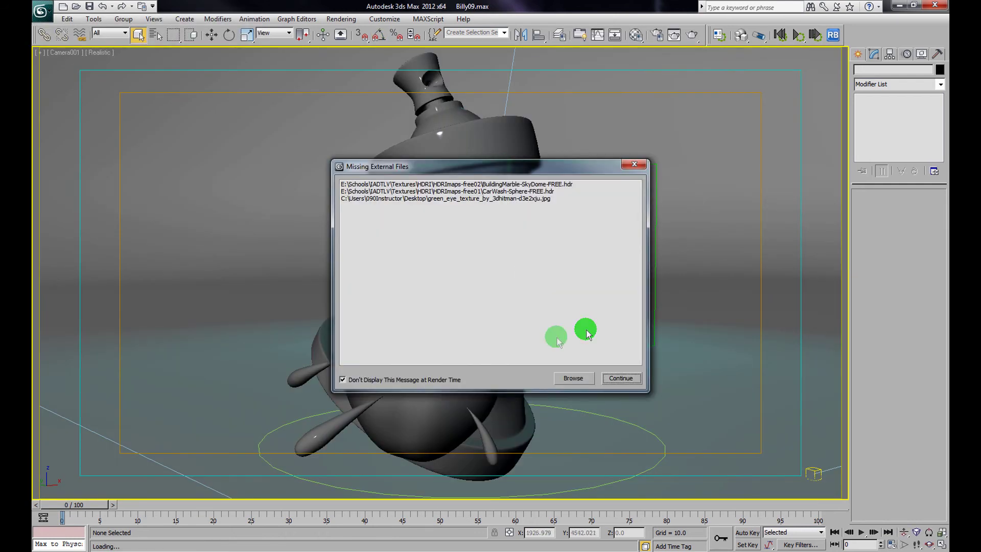
click(620, 378)
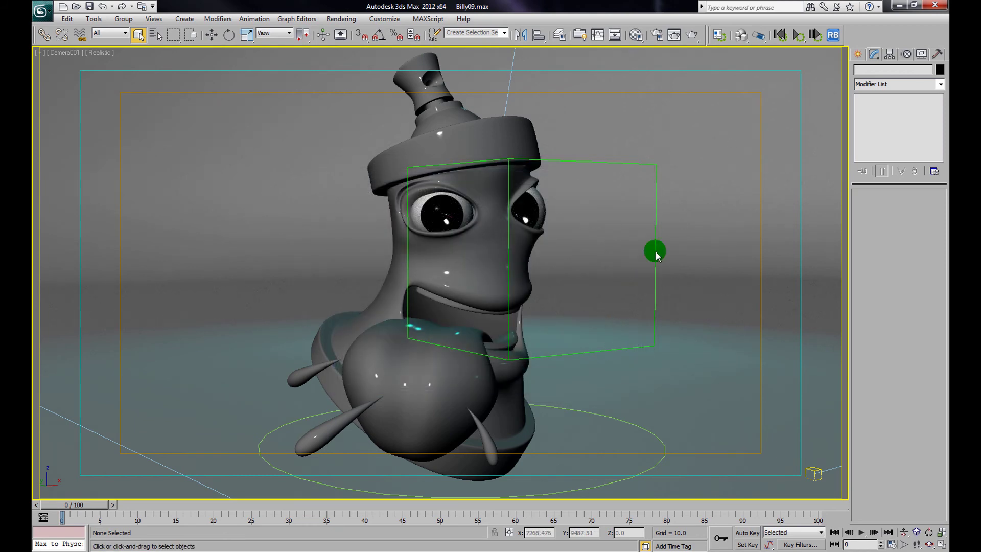
- Select the high-res spray can body and switch its Bend modifier off and back on to compare its shape
click(475, 135)
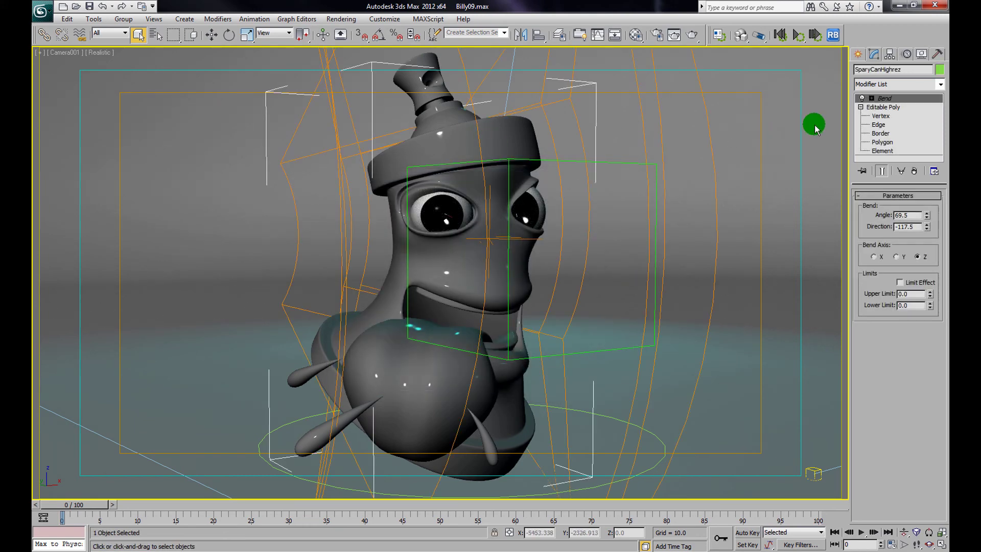
click(862, 98)
click(862, 98)
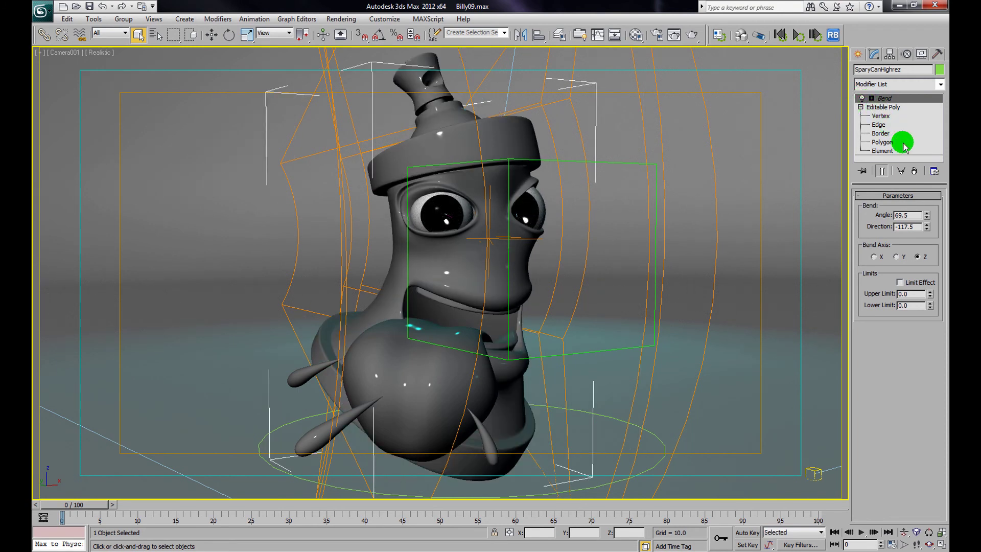
- Select the lathed backdrop surface behind the character with the Move tool active and hide it
click(212, 35)
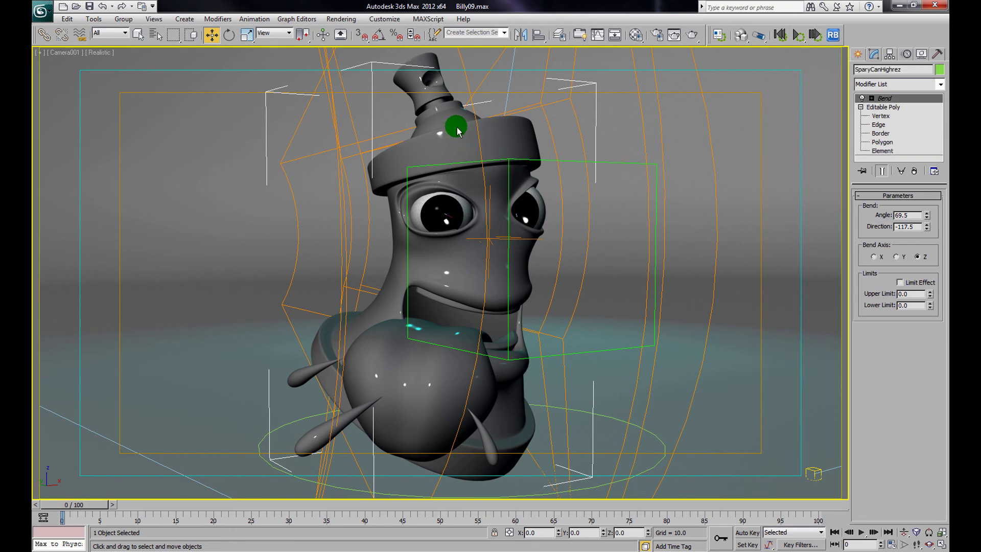
click(756, 122)
right_click(756, 120)
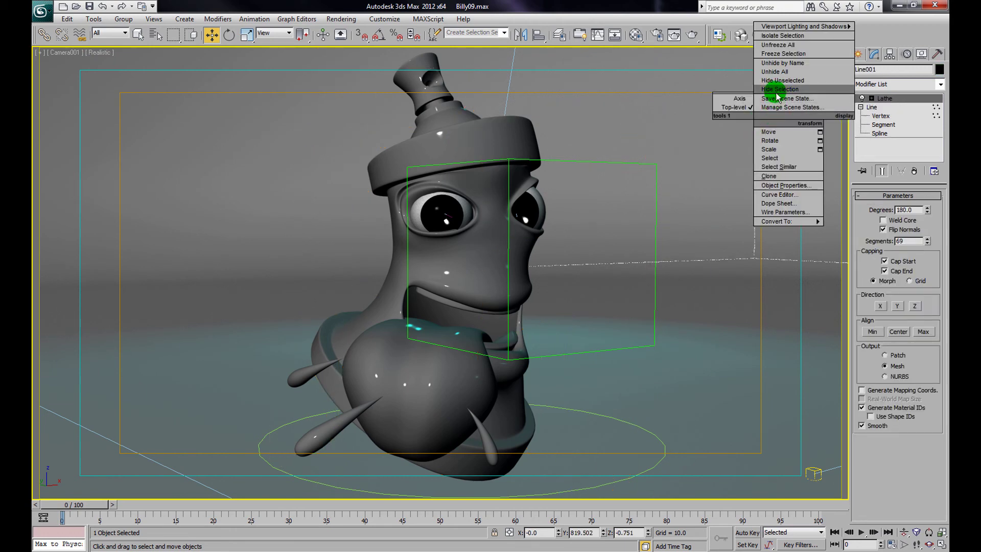
click(565, 91)
- Turn off the safe frames in the camera view and clear the selection
click(435, 137)
key(shift+f)
click(693, 122)
click(452, 145)
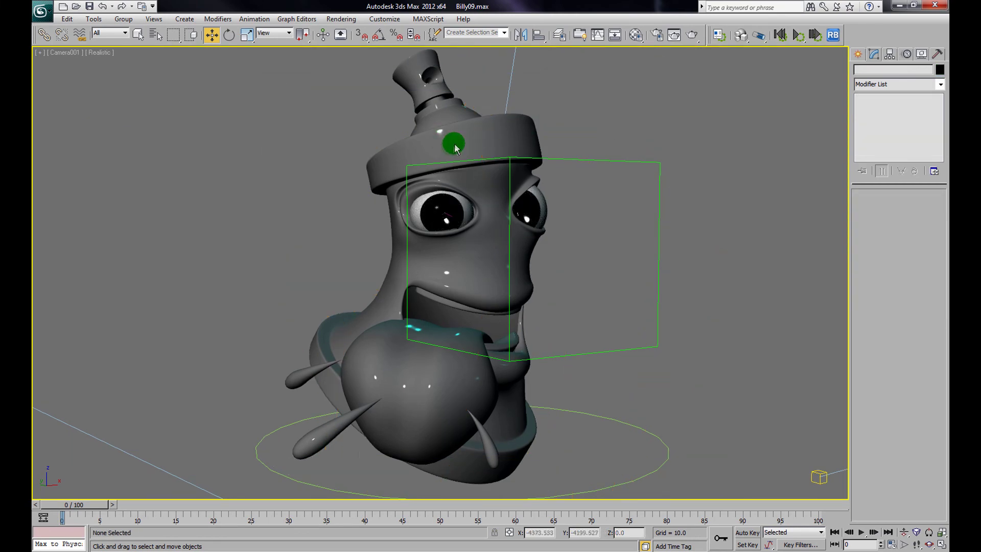